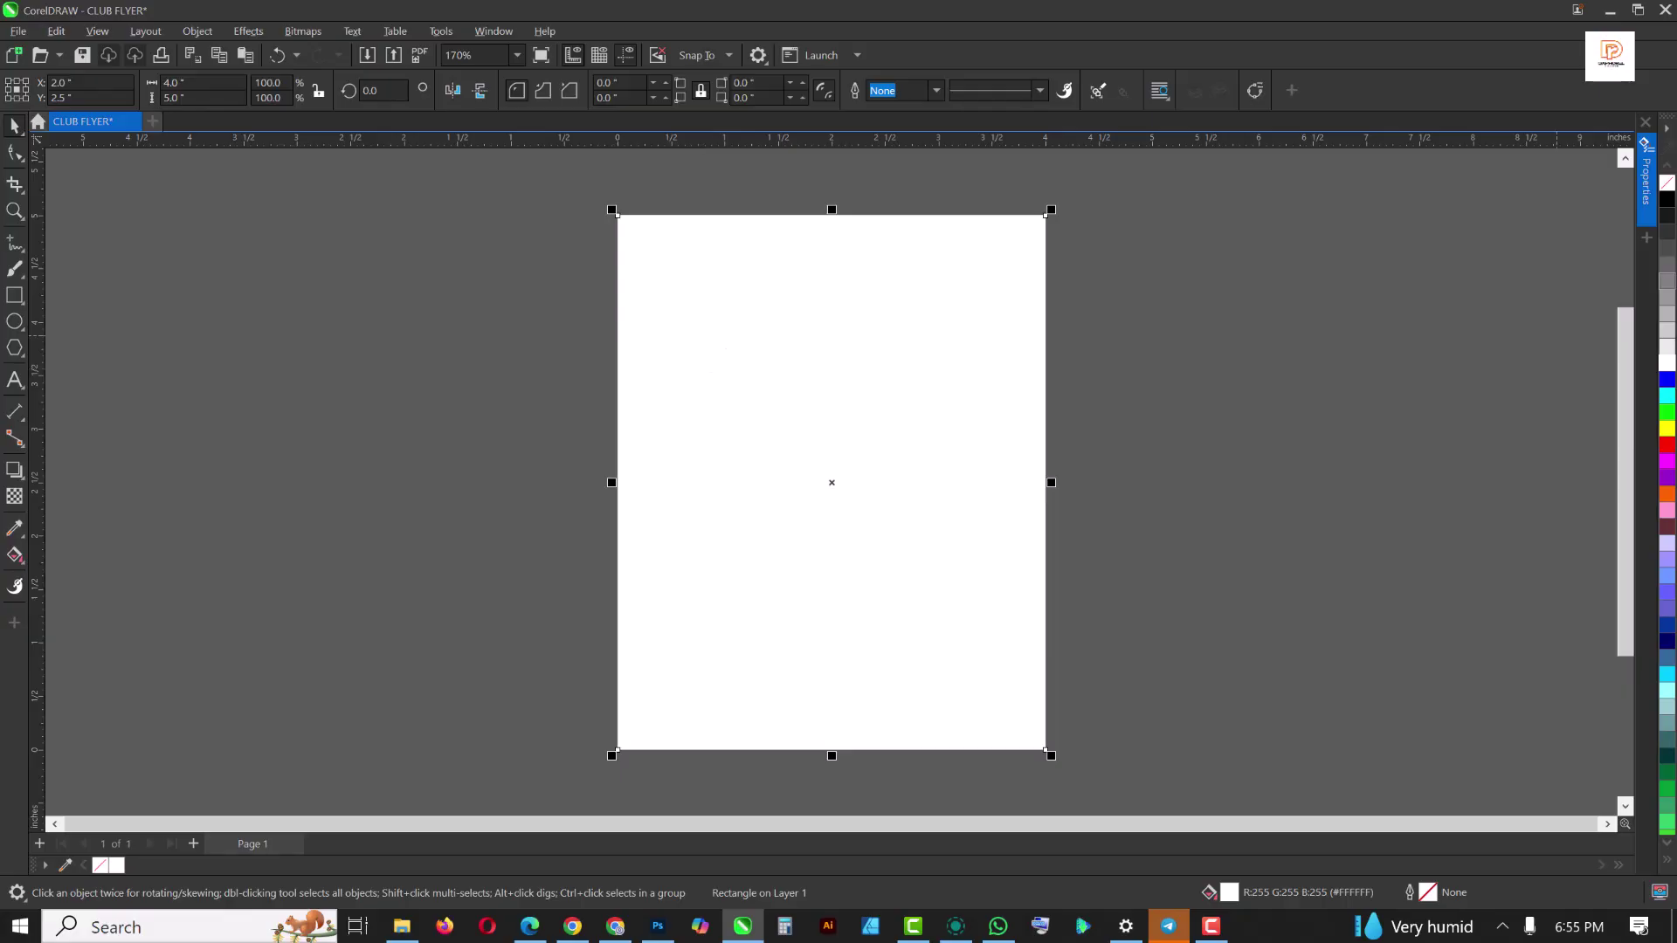
Fill the page-sized rectangle with black and add the two-line text "LADIES NIGHT" beside the page
left_click(1667, 200)
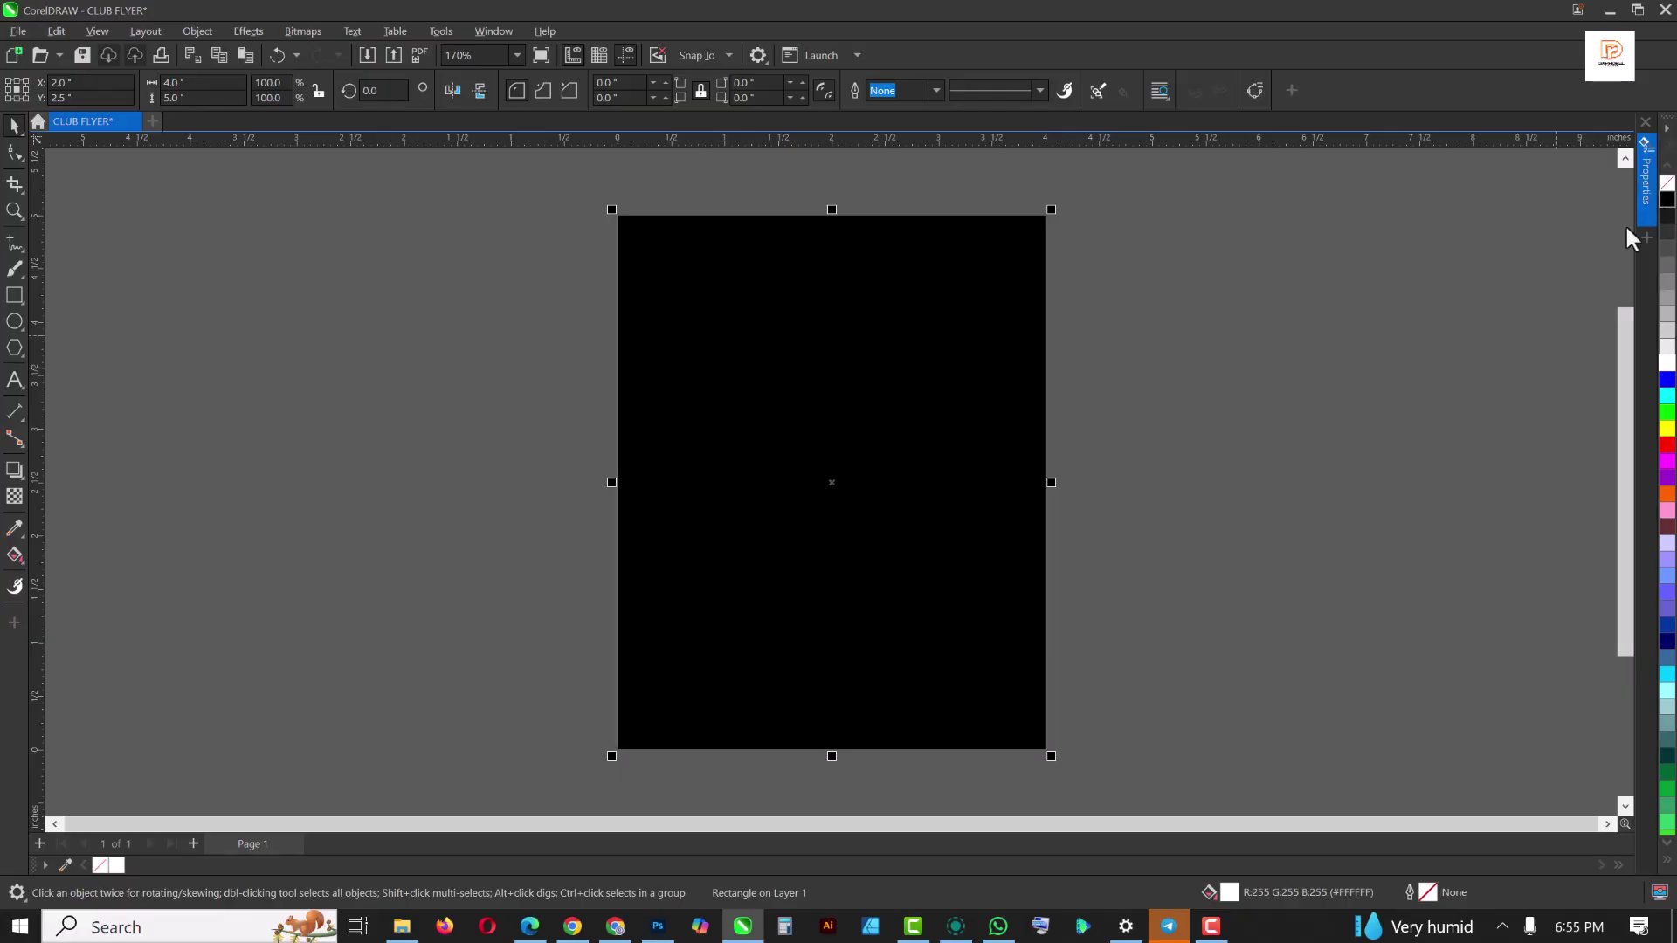
left_click(14, 379)
left_click_drag(385, 369, 385, 517)
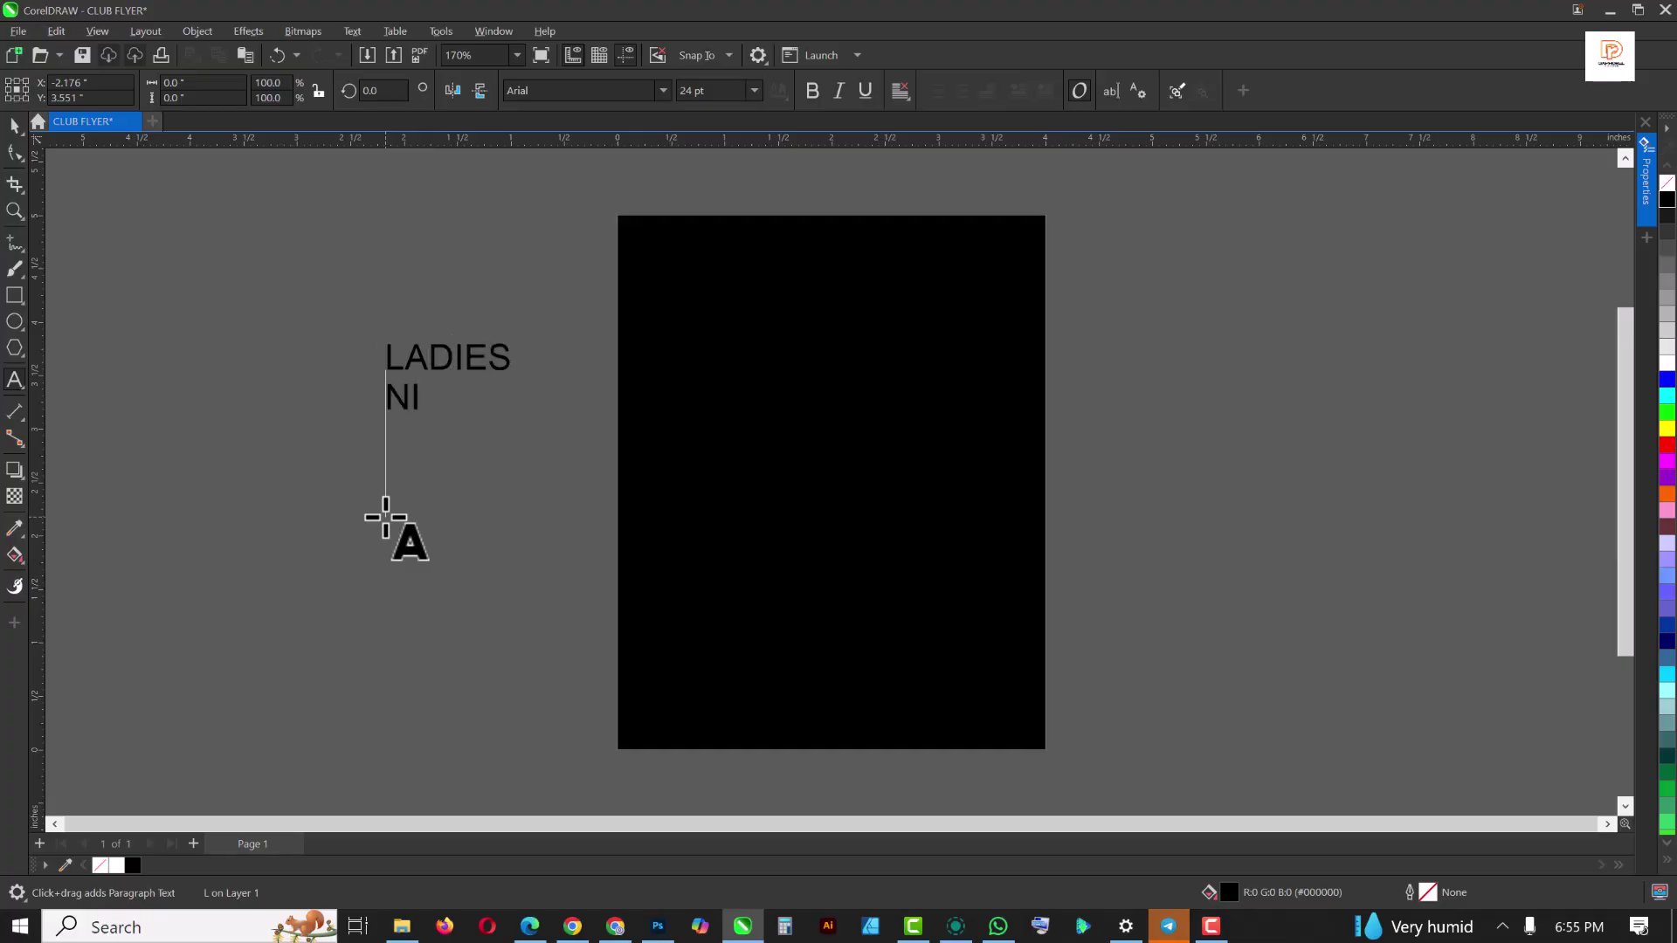
key("ctrl+space")
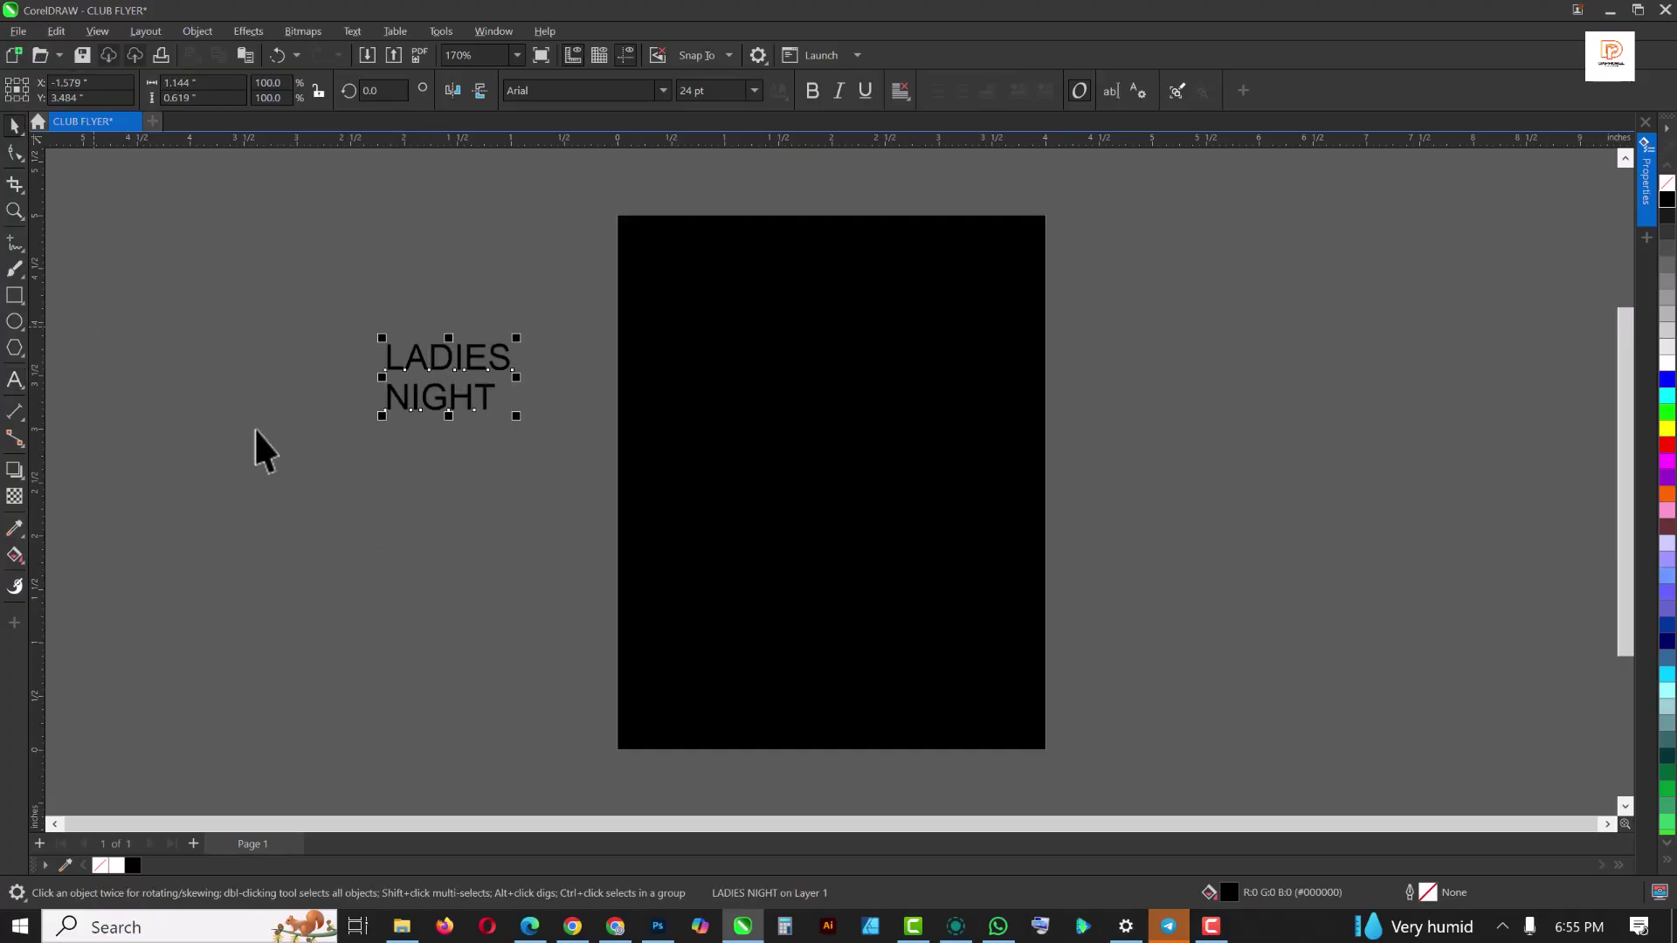
Change the LADIES NIGHT text to a heavy weight of the Mohave font family
left_click(657, 93)
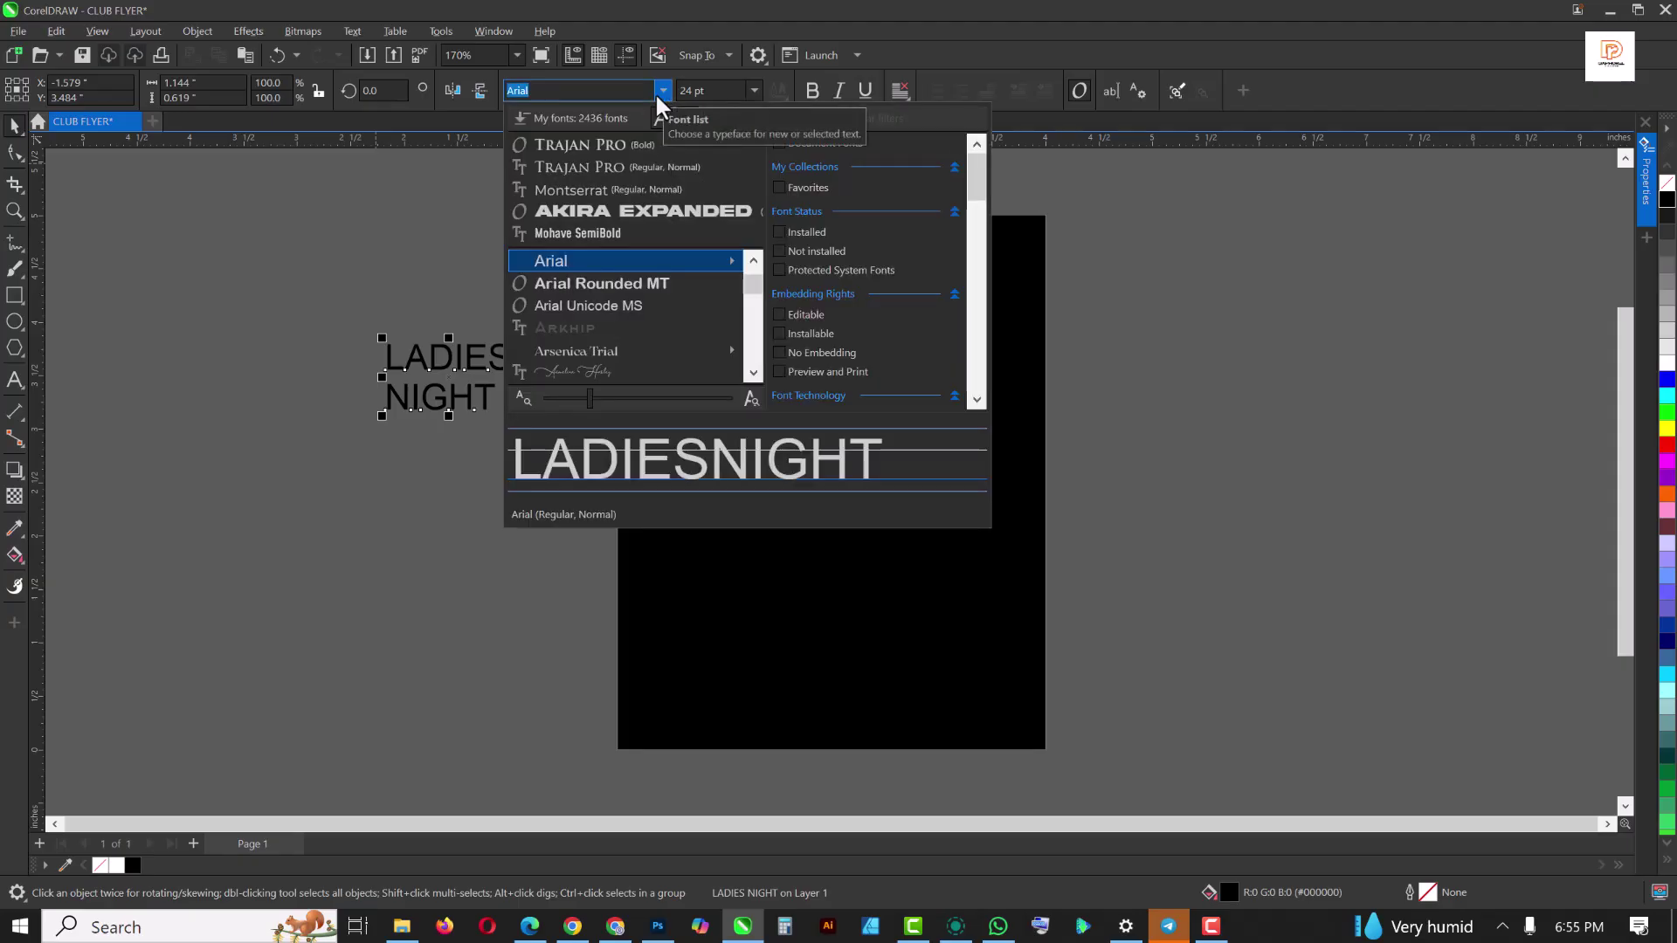
left_click(569, 231)
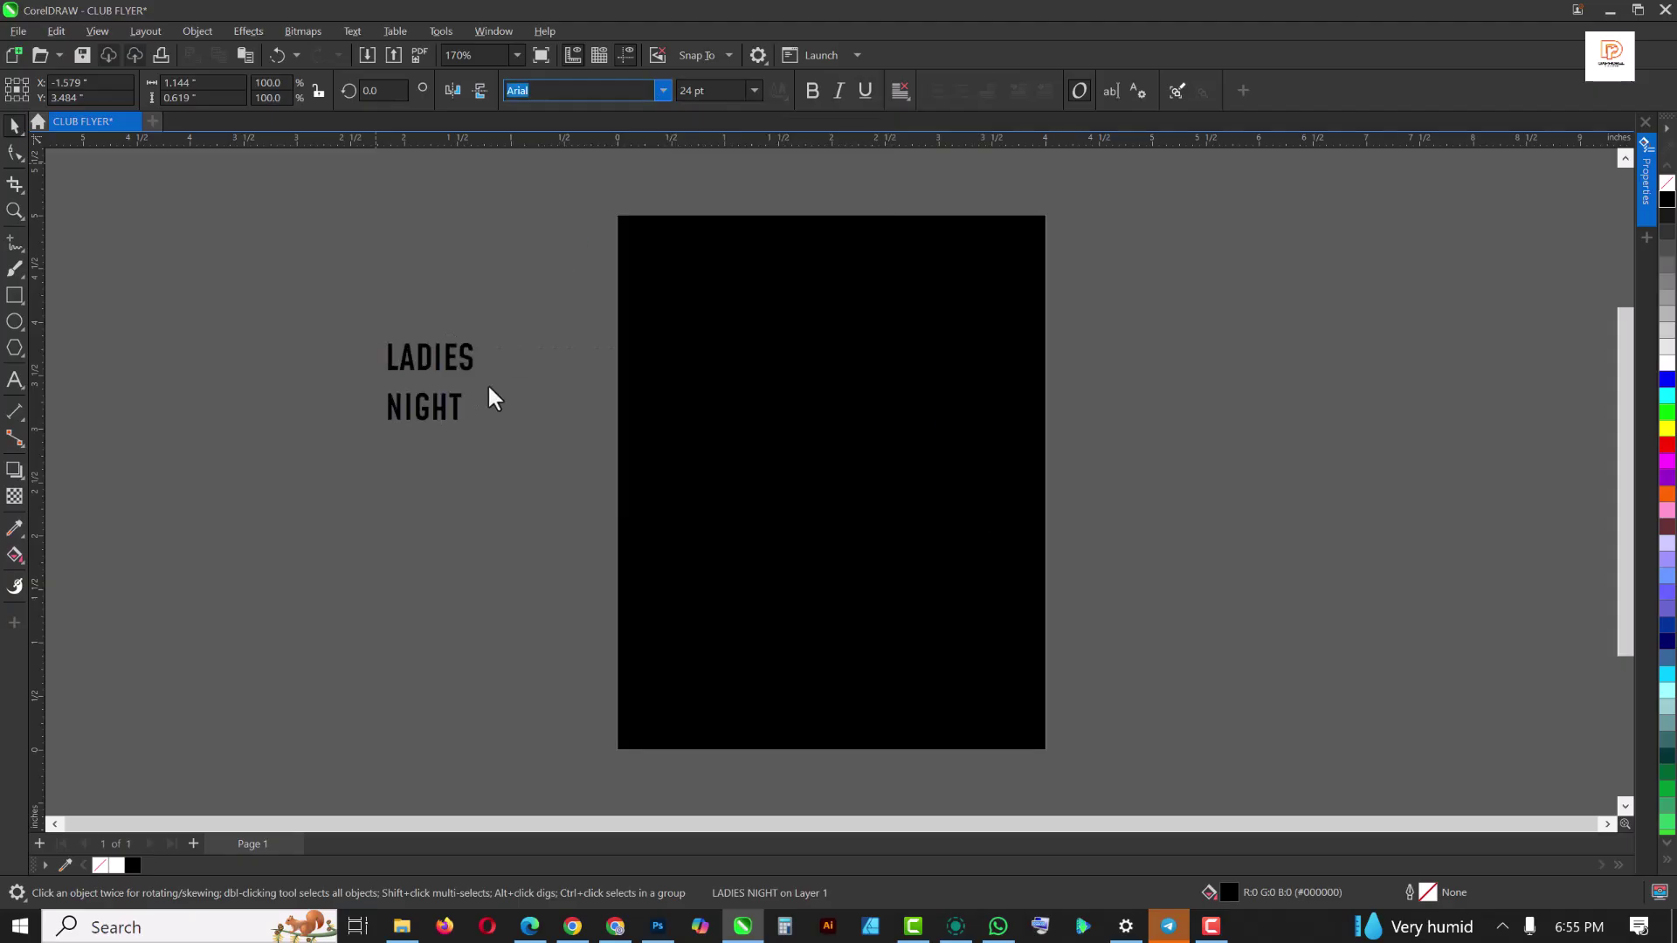
left_click(662, 89)
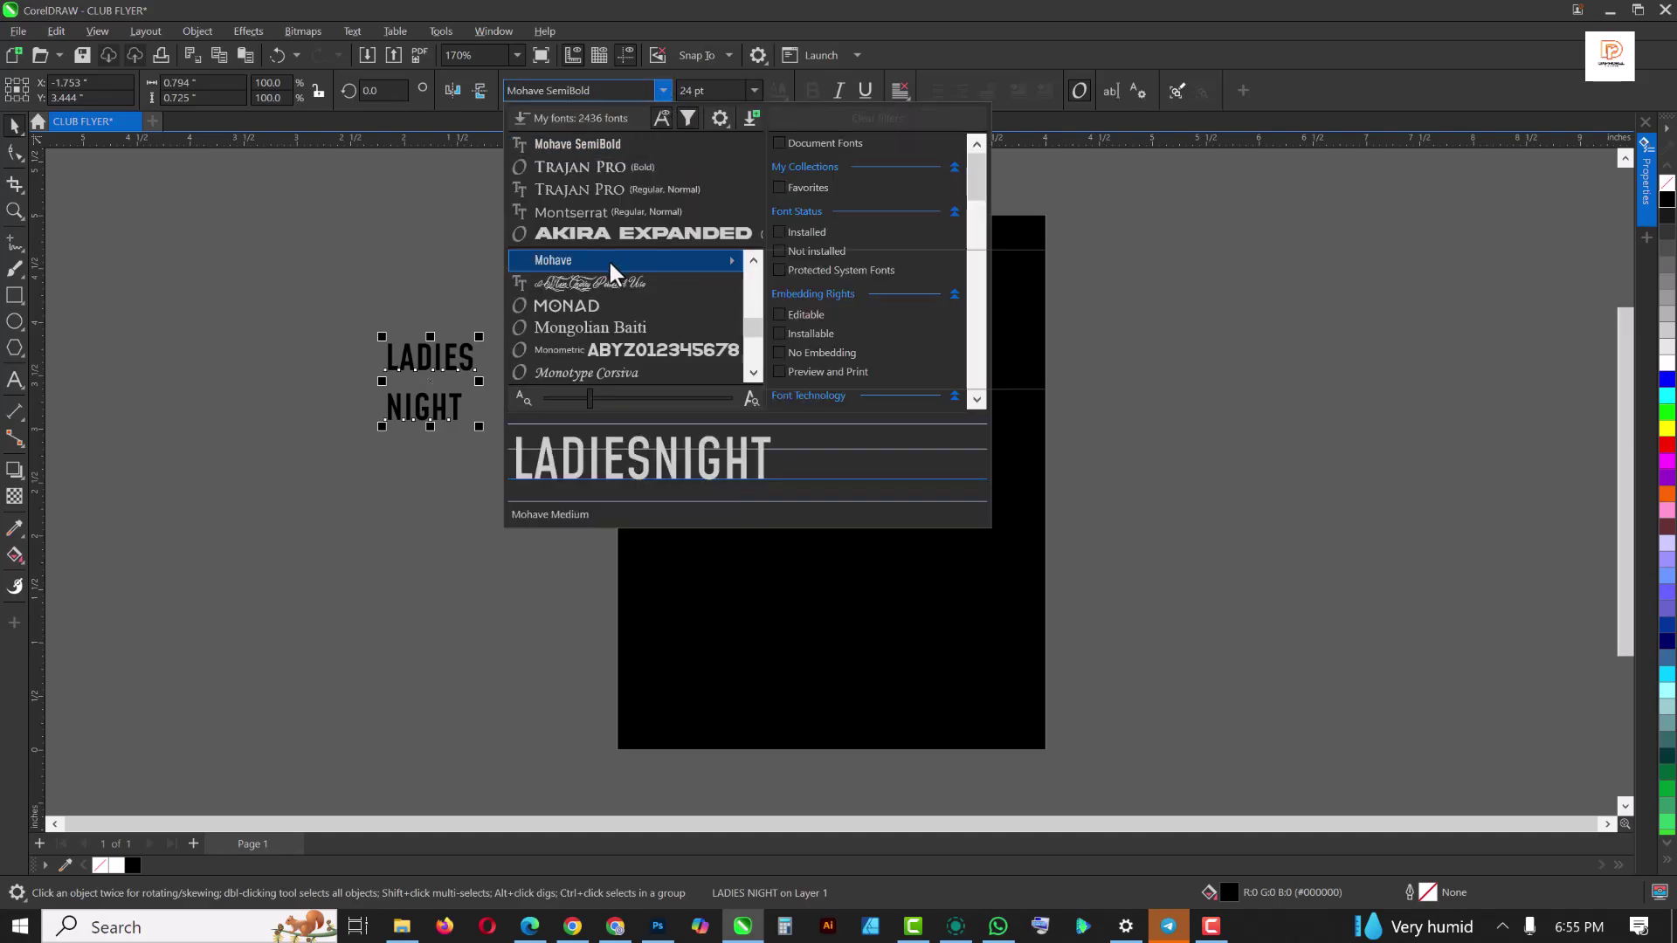
mouse_move(608, 259)
left_click(824, 353)
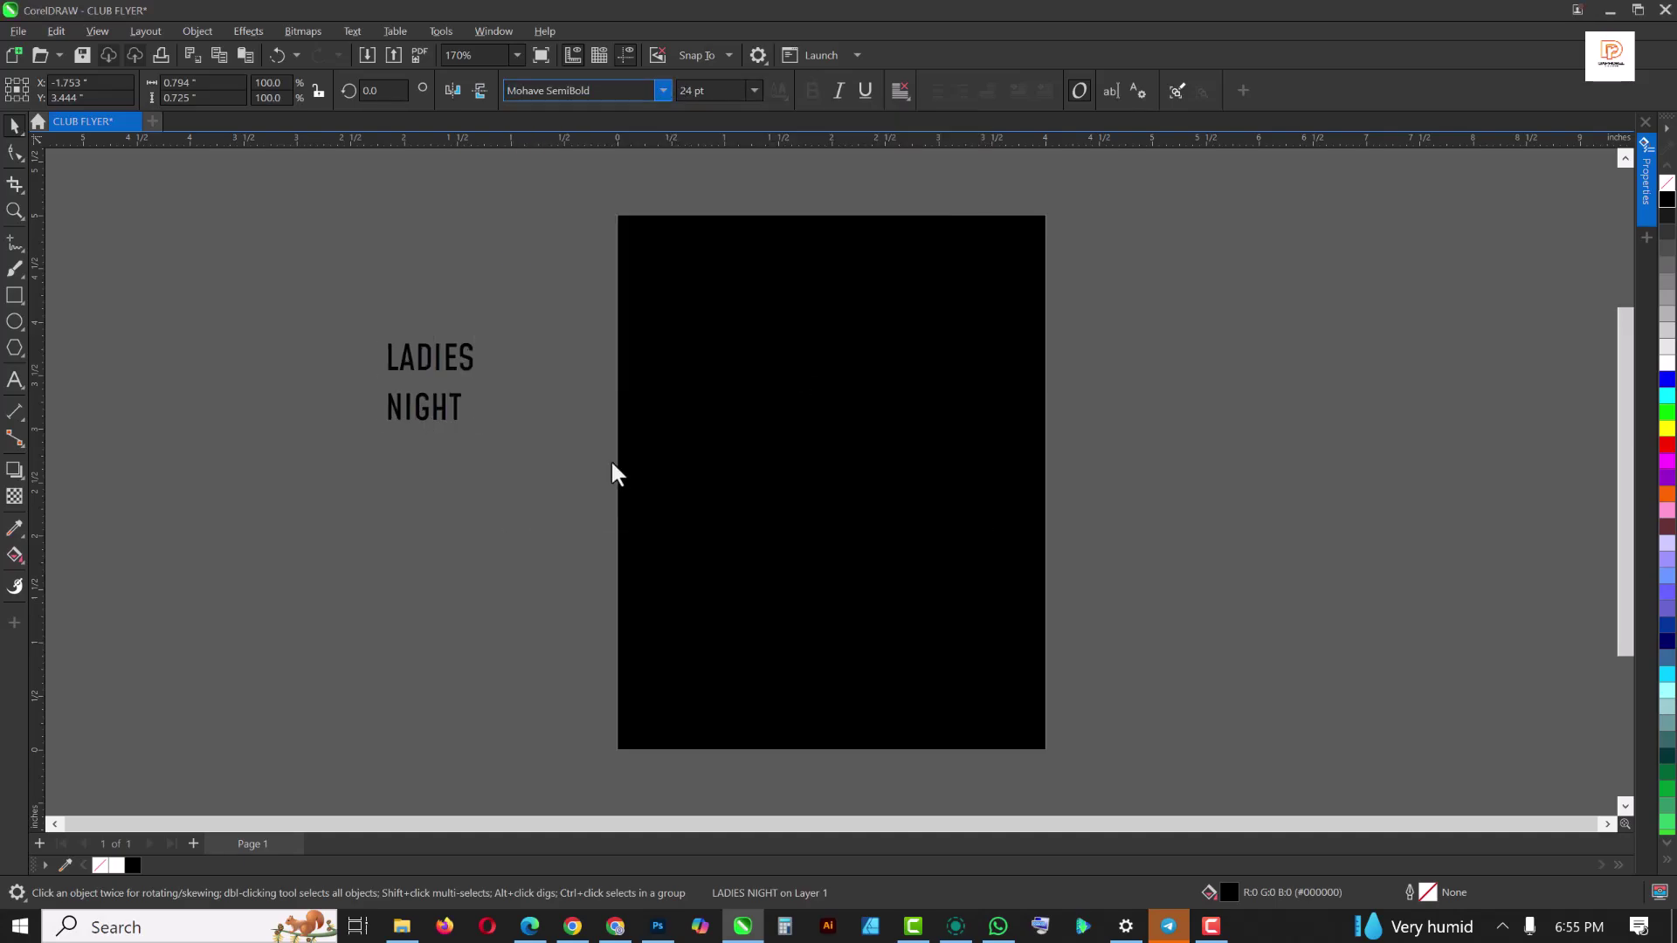
Tighten the line spacing and character spacing of the LADIES NIGHT text with the Shape tool
left_click(410, 403)
scroll(407, 410, "up", 3)
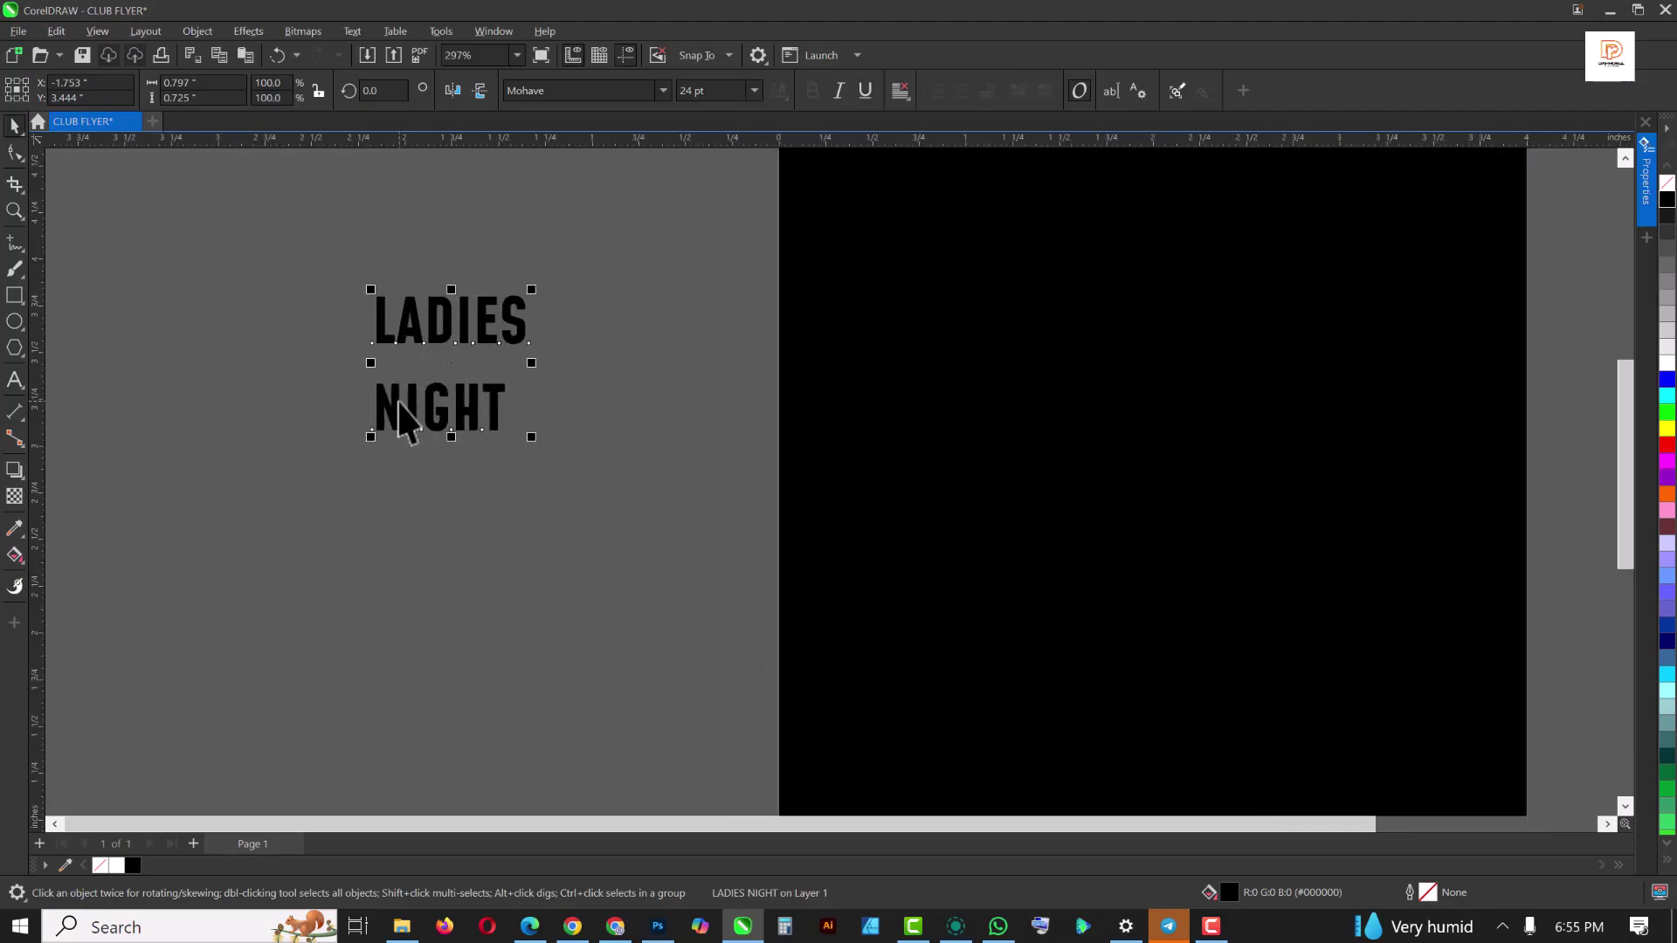
left_click(12, 166)
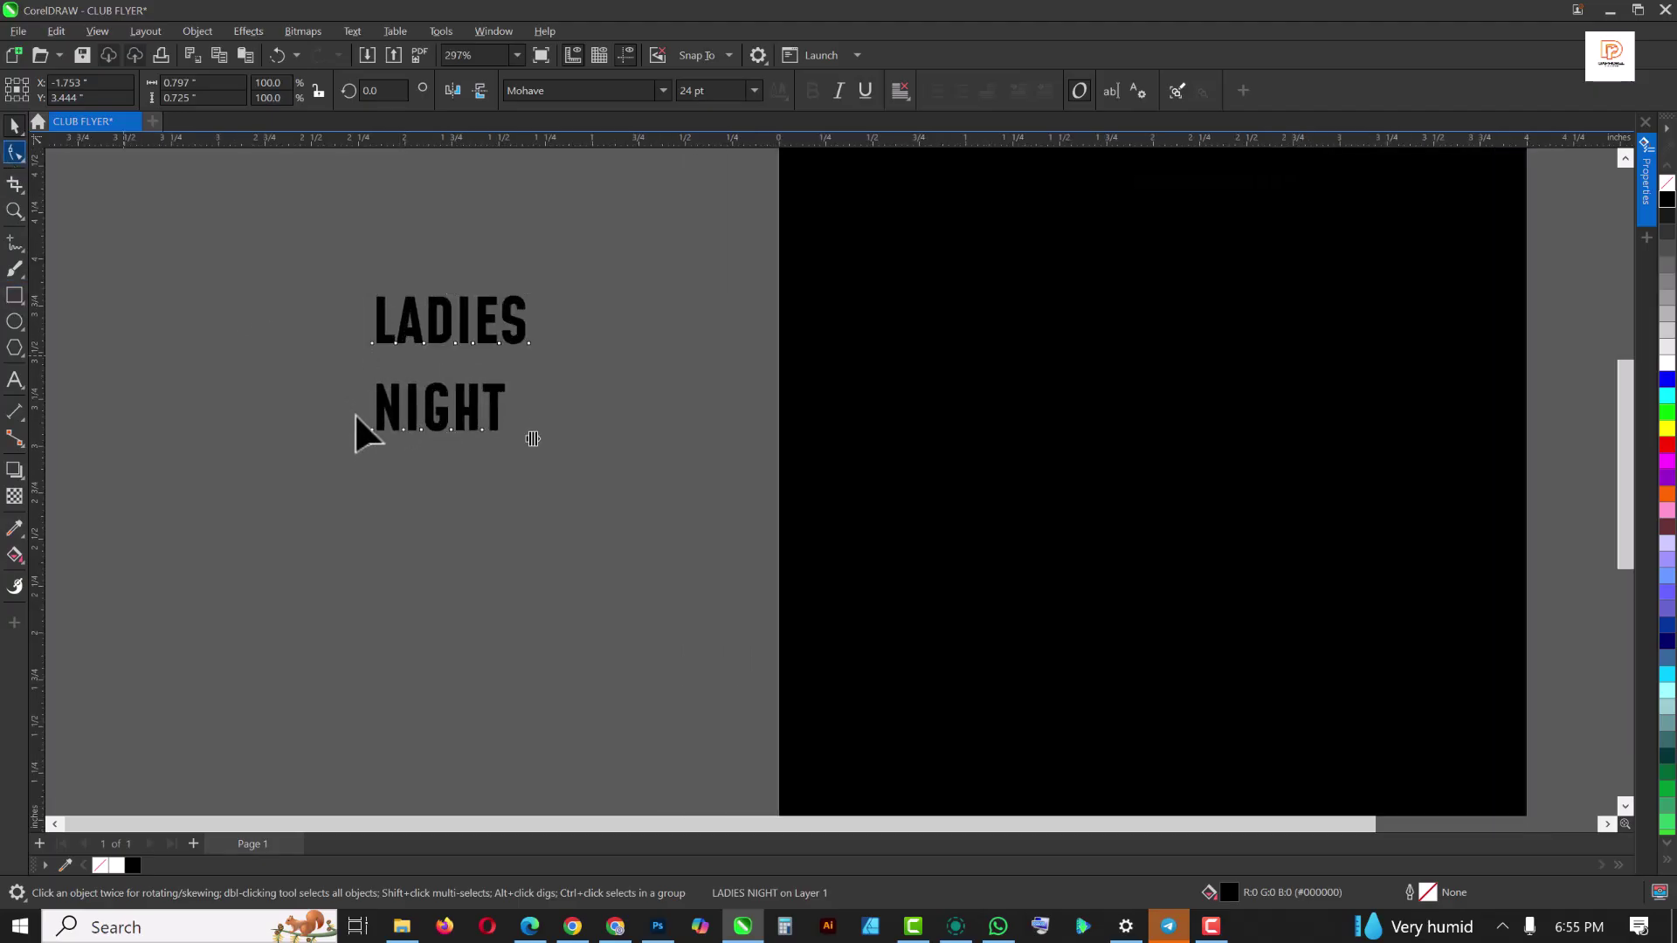
left_click_drag(367, 442, 371, 379)
left_click_drag(540, 406, 498, 408)
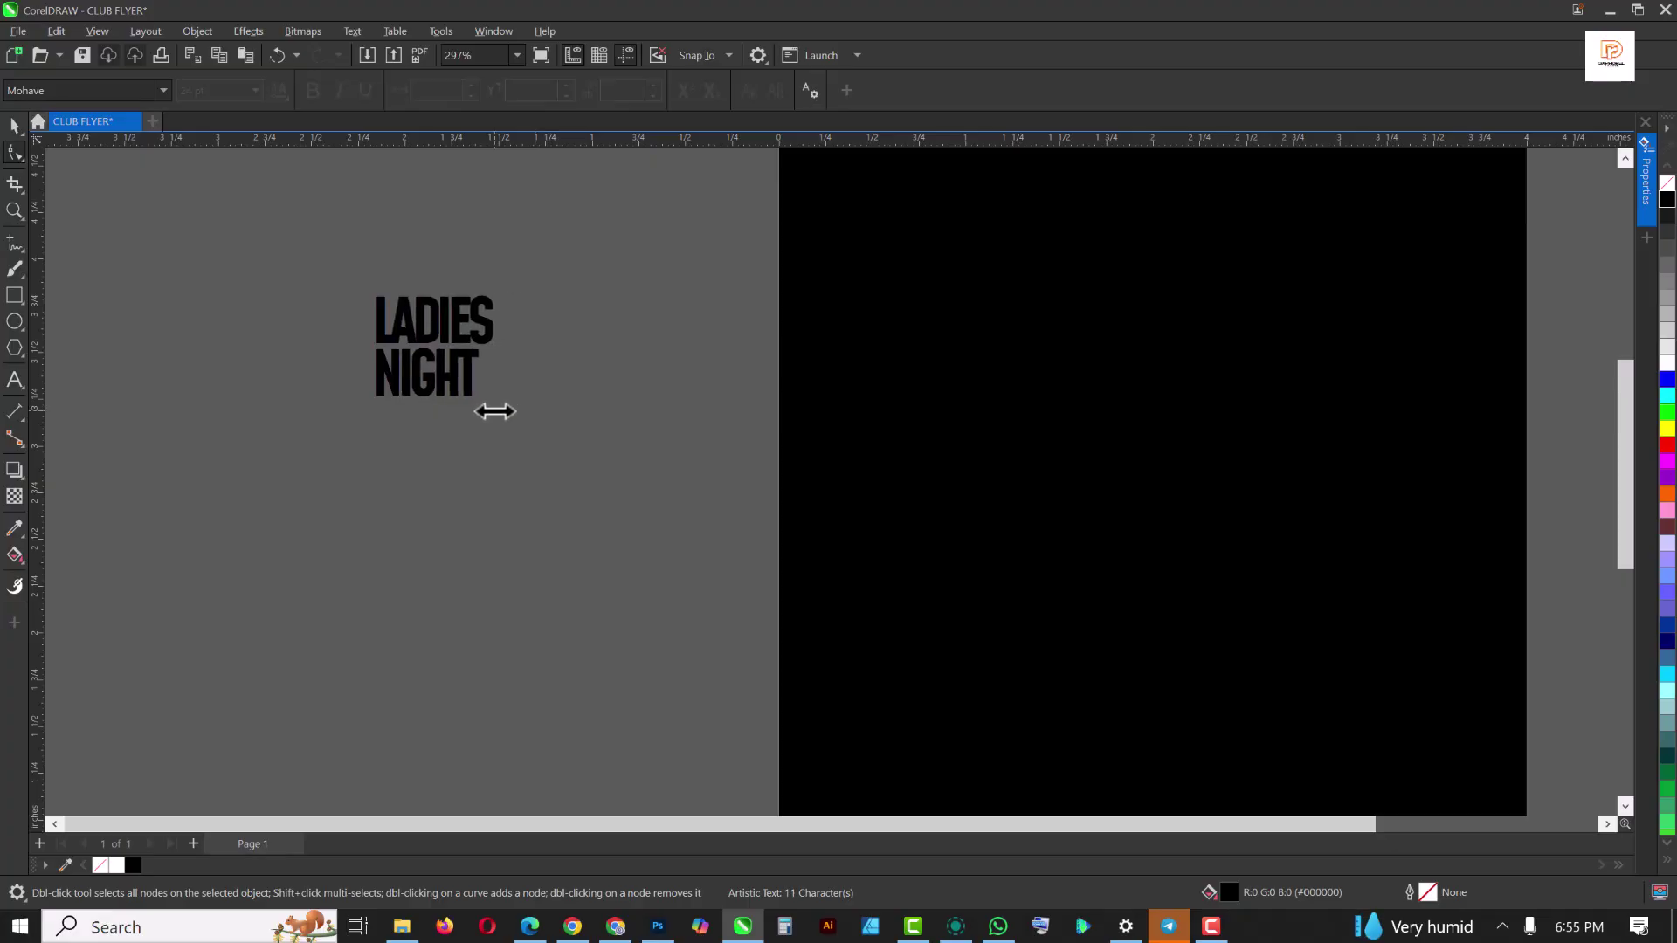
left_click_drag(495, 411, 496, 410)
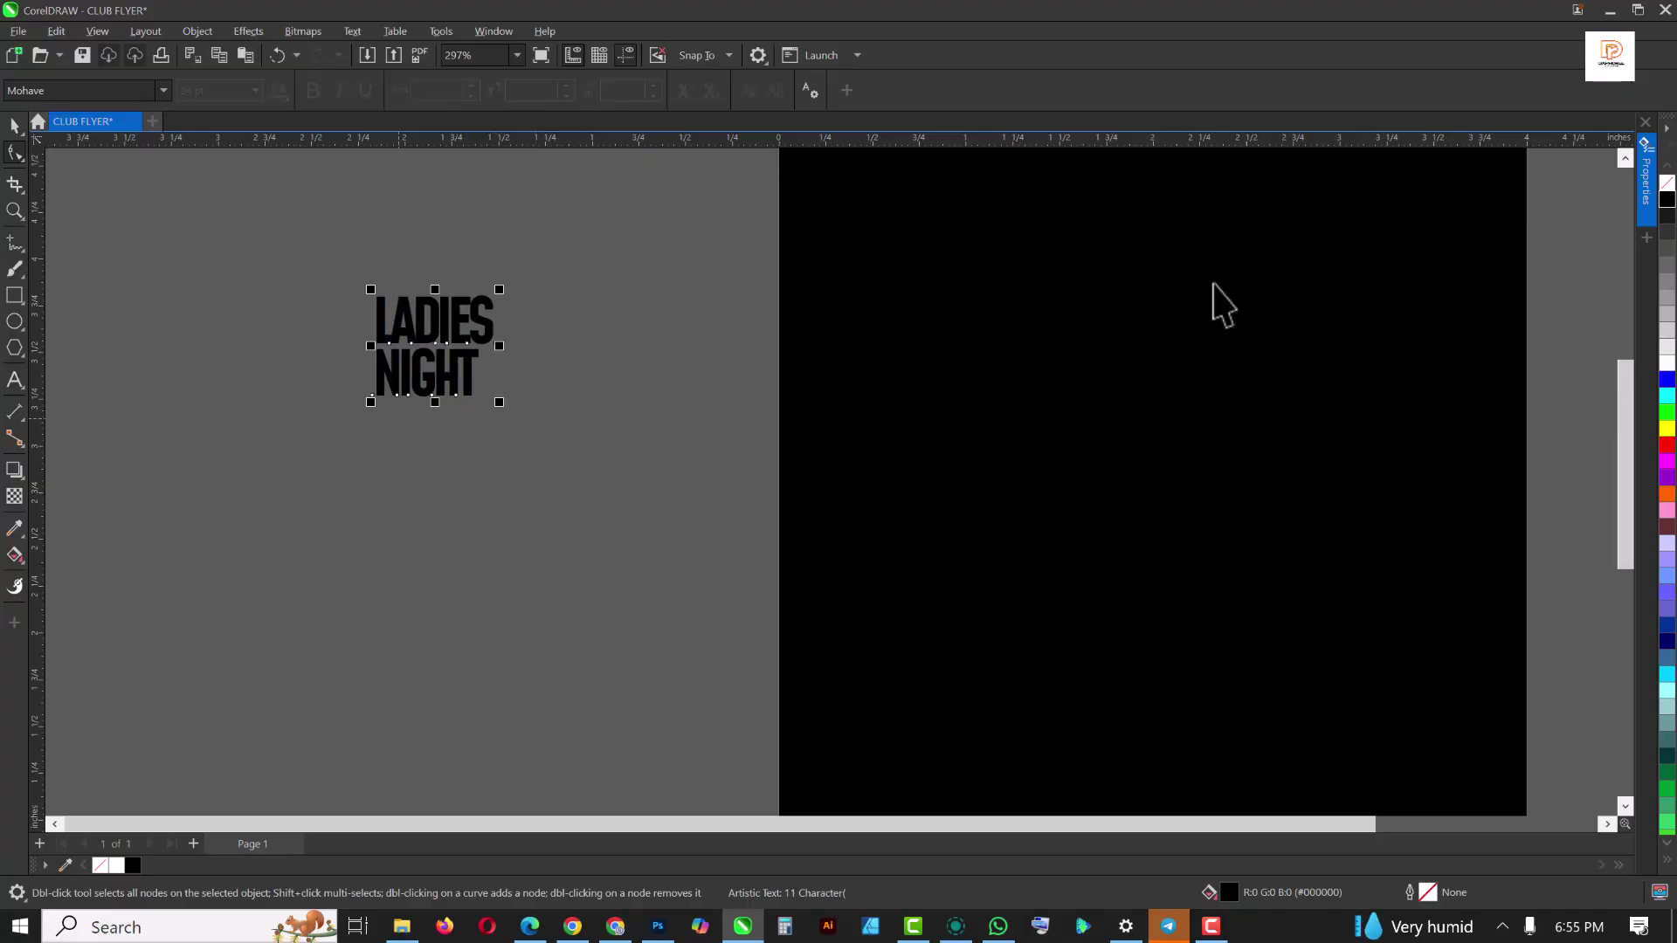
Fill the LADIES NIGHT text with white and move it onto the black rectangle
key("space")
left_click(1667, 365)
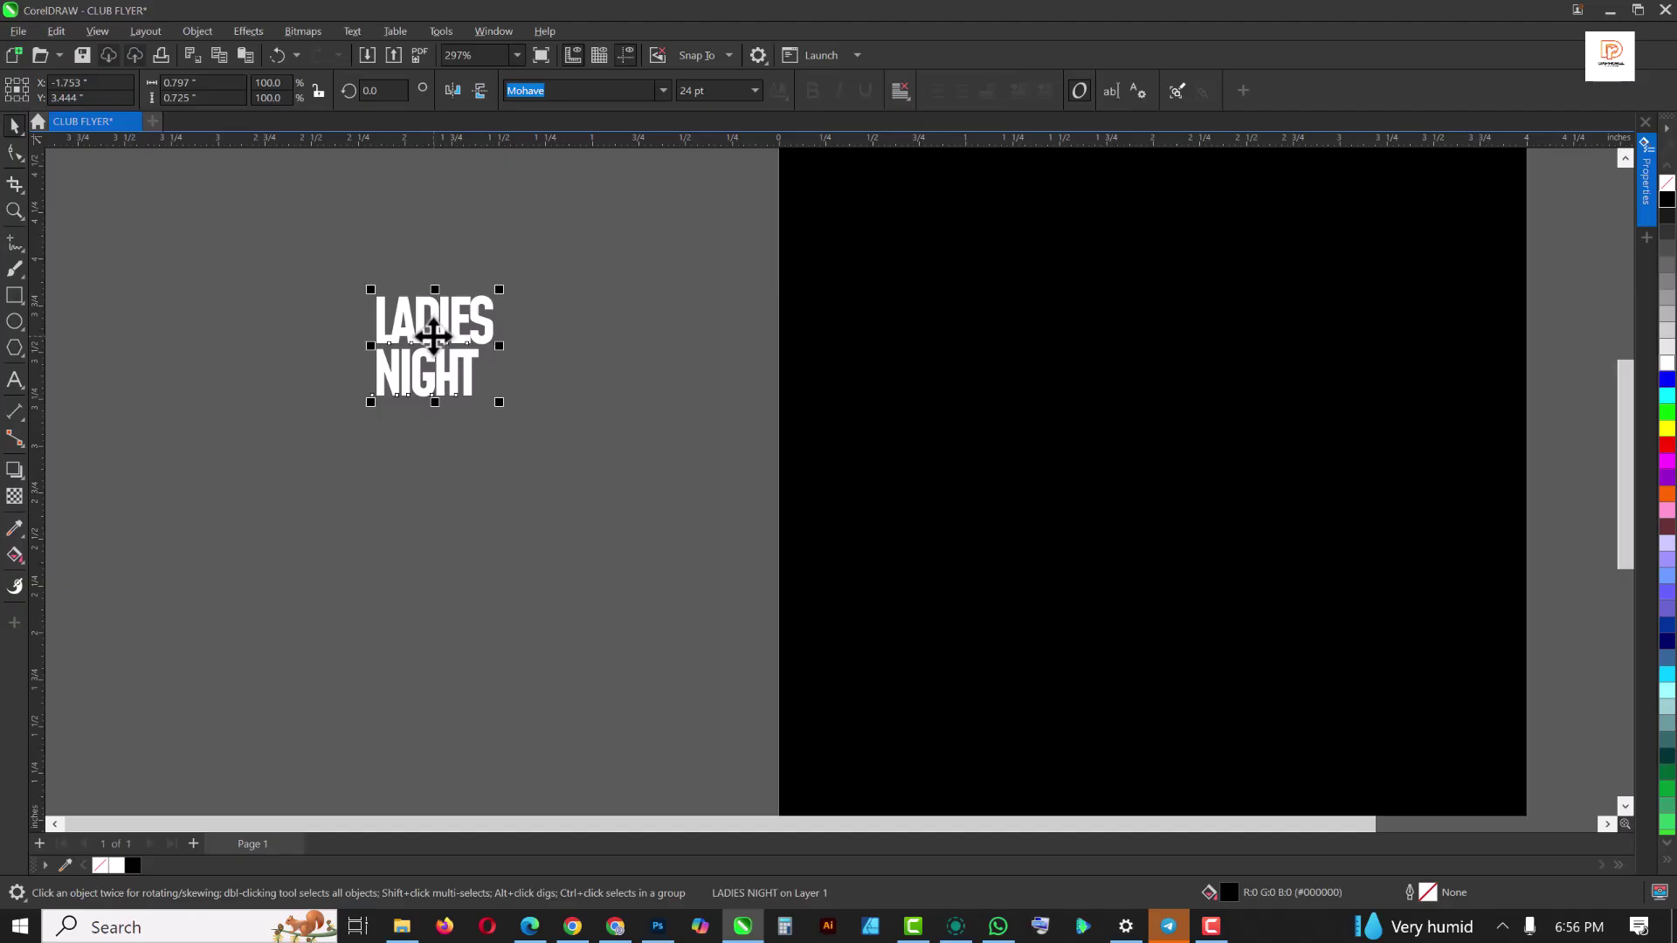
left_click_drag(435, 336, 969, 332)
scroll(496, 339, "down", 1)
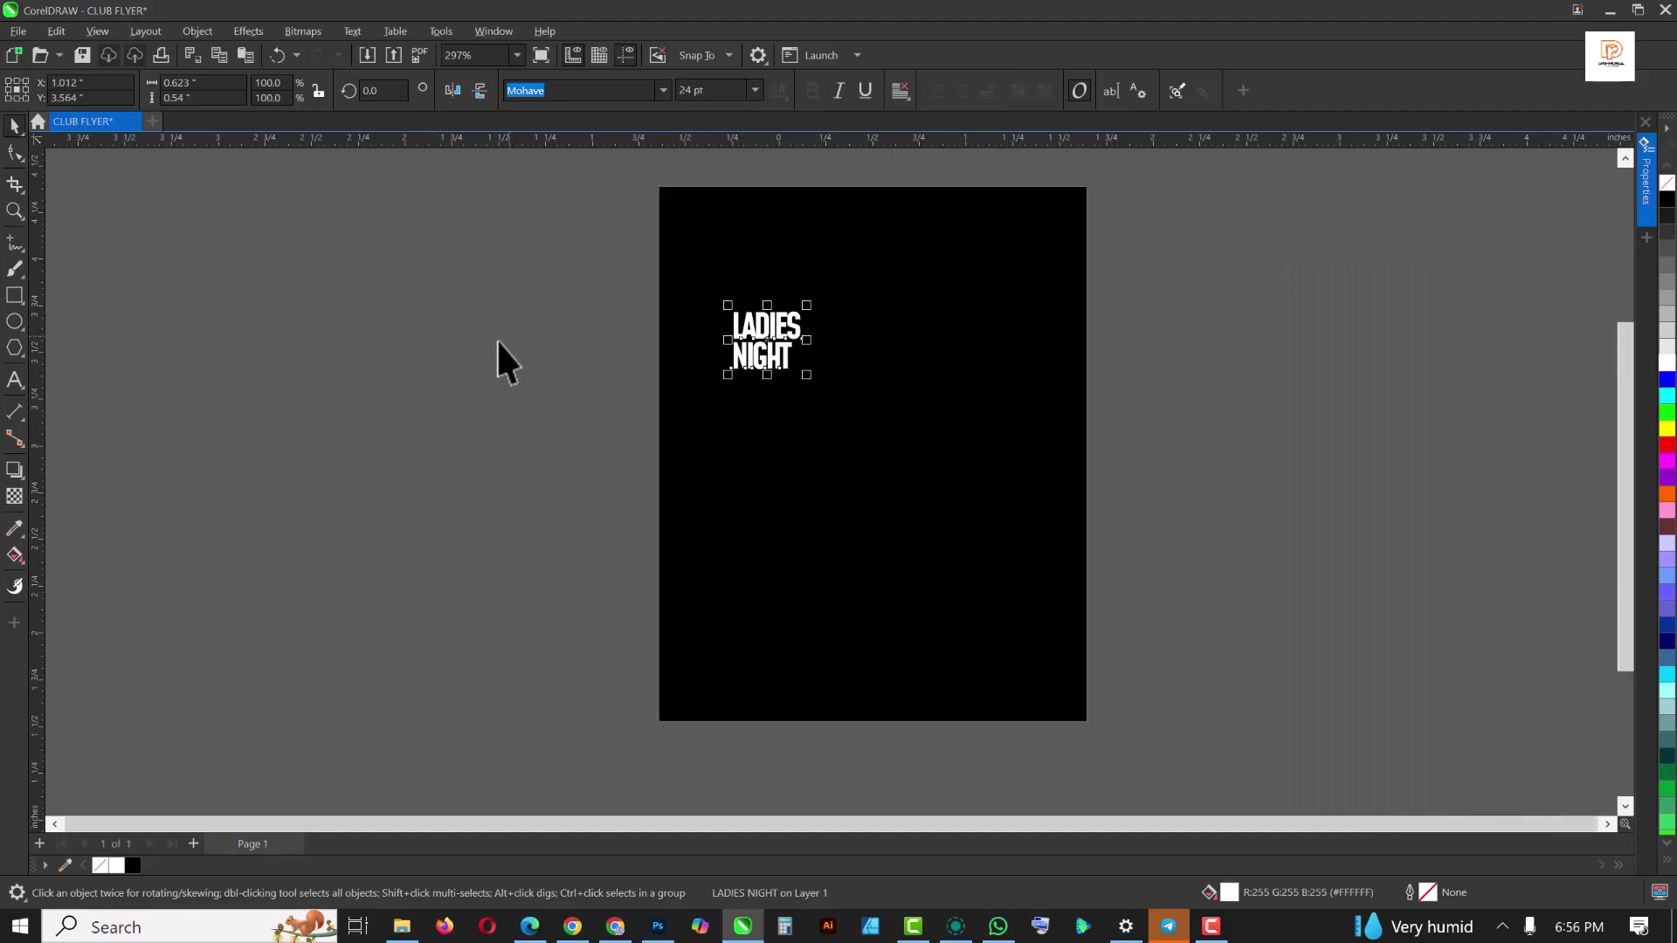
Enlarge the LADIES NIGHT text to about 2.04 by 1.77 inches and position it in the flyer's upper-left area
left_click_drag(805, 373, 933, 480)
left_click_drag(856, 434, 939, 505)
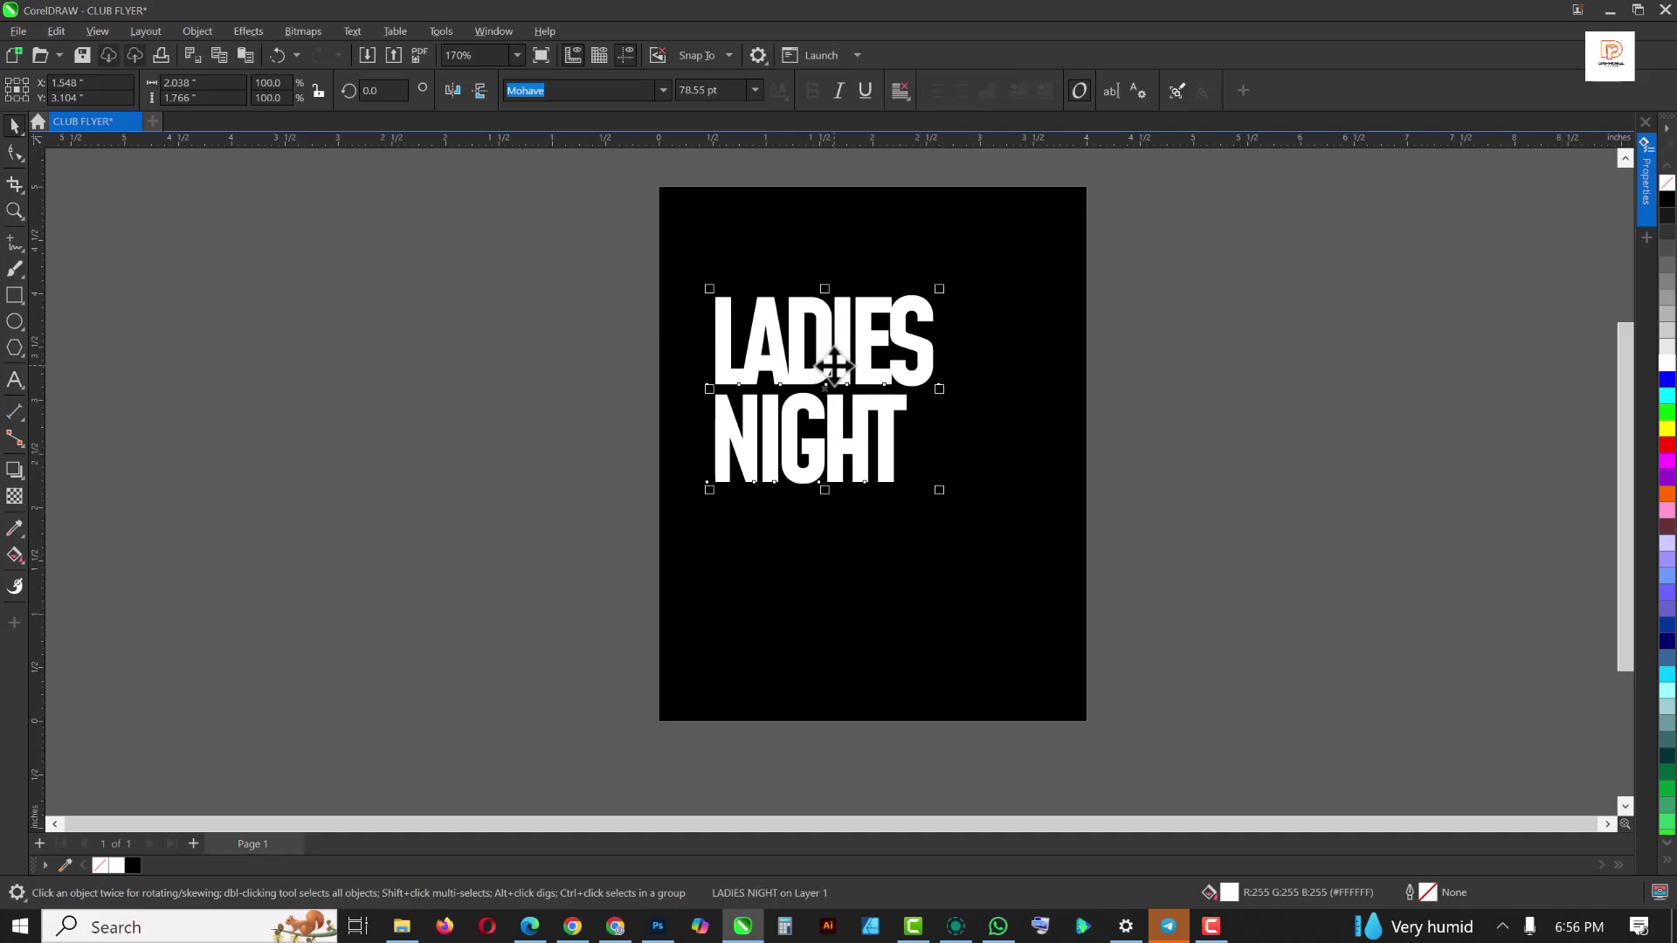
left_click_drag(835, 367, 834, 360)
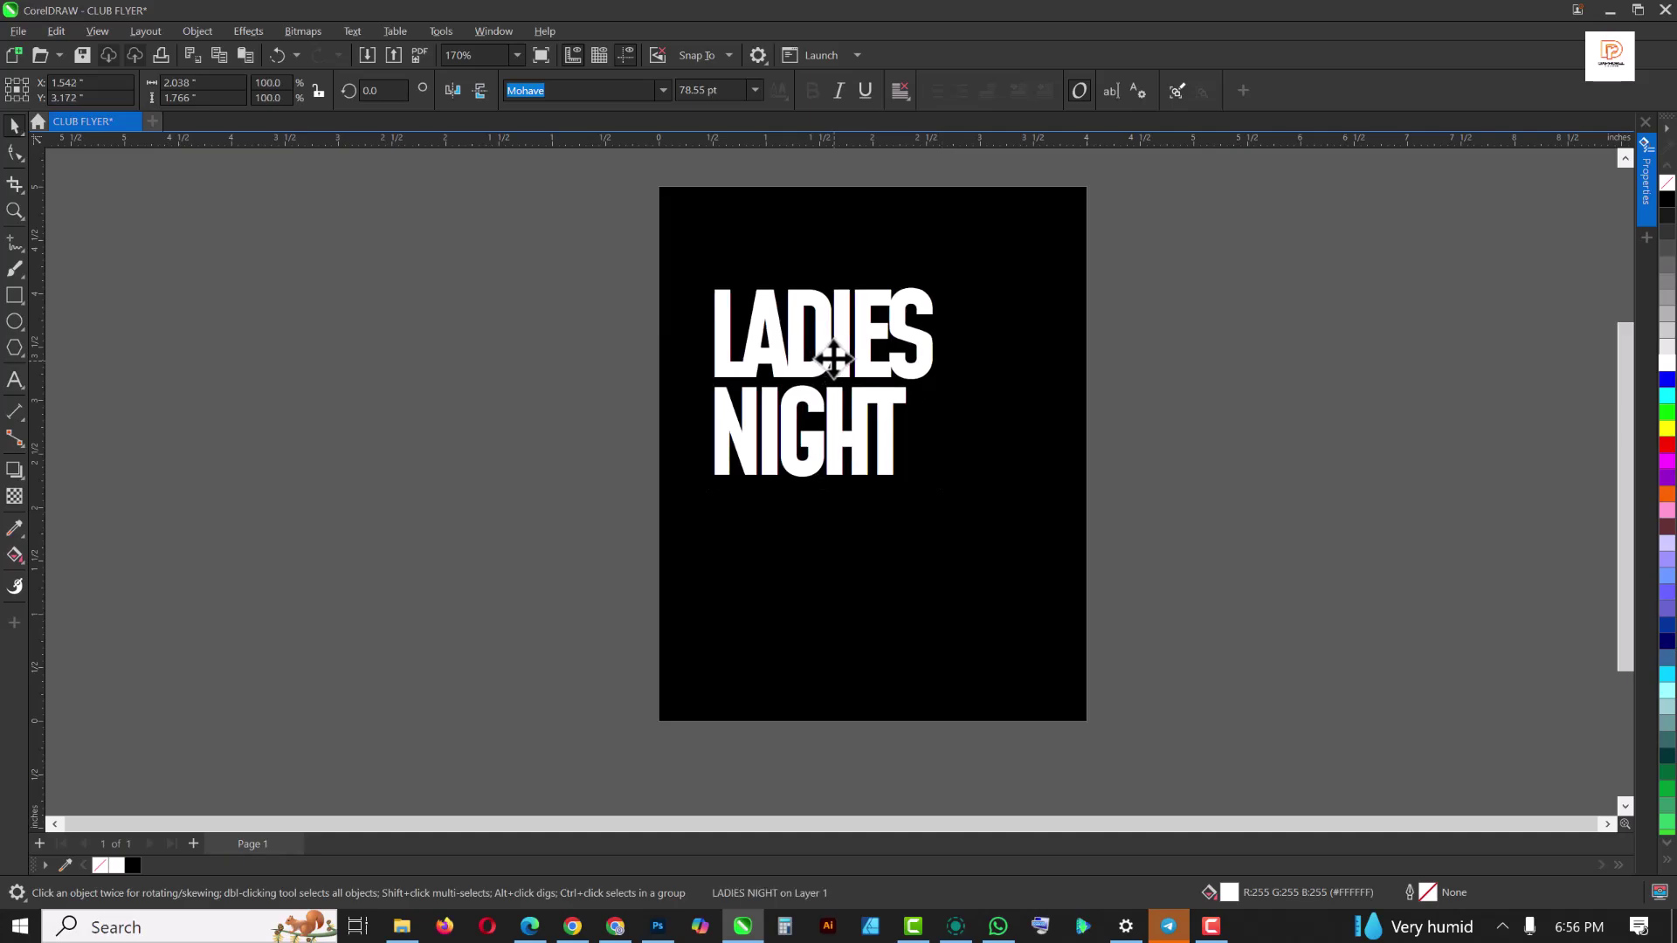
left_click(1165, 369)
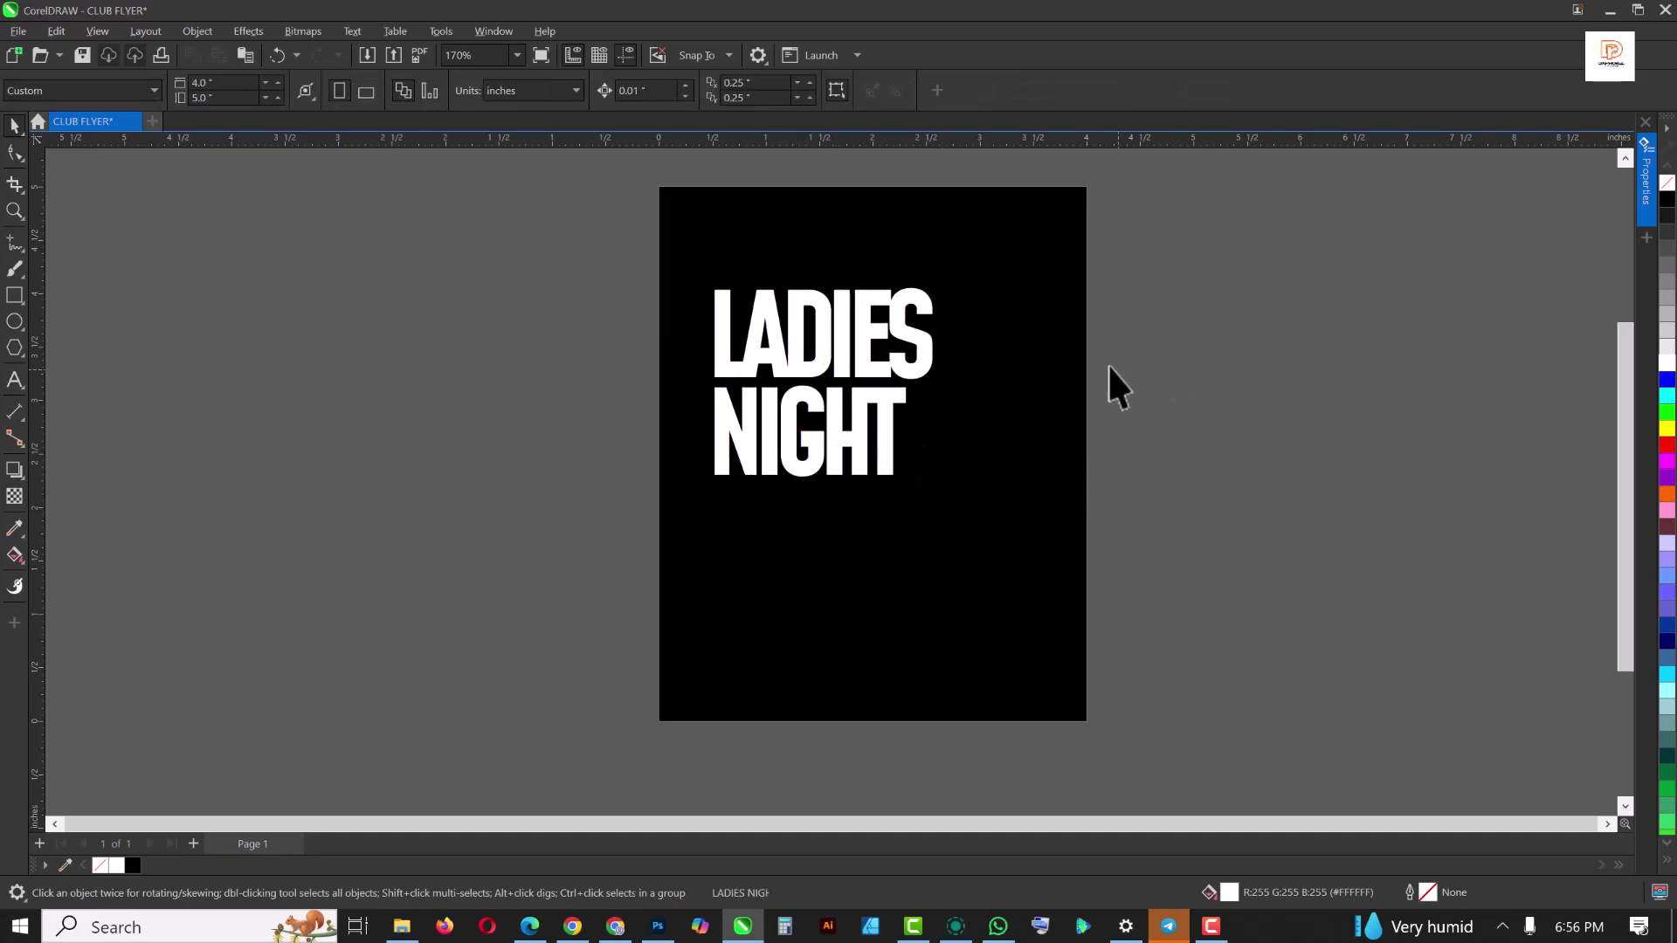
Switch to File Explorer, bring the orange light image from AWARD NIGHT into the drawing, and scale it to about 5.43 by 6.79 inches beside the flyer
left_click(857, 231)
left_click(407, 933)
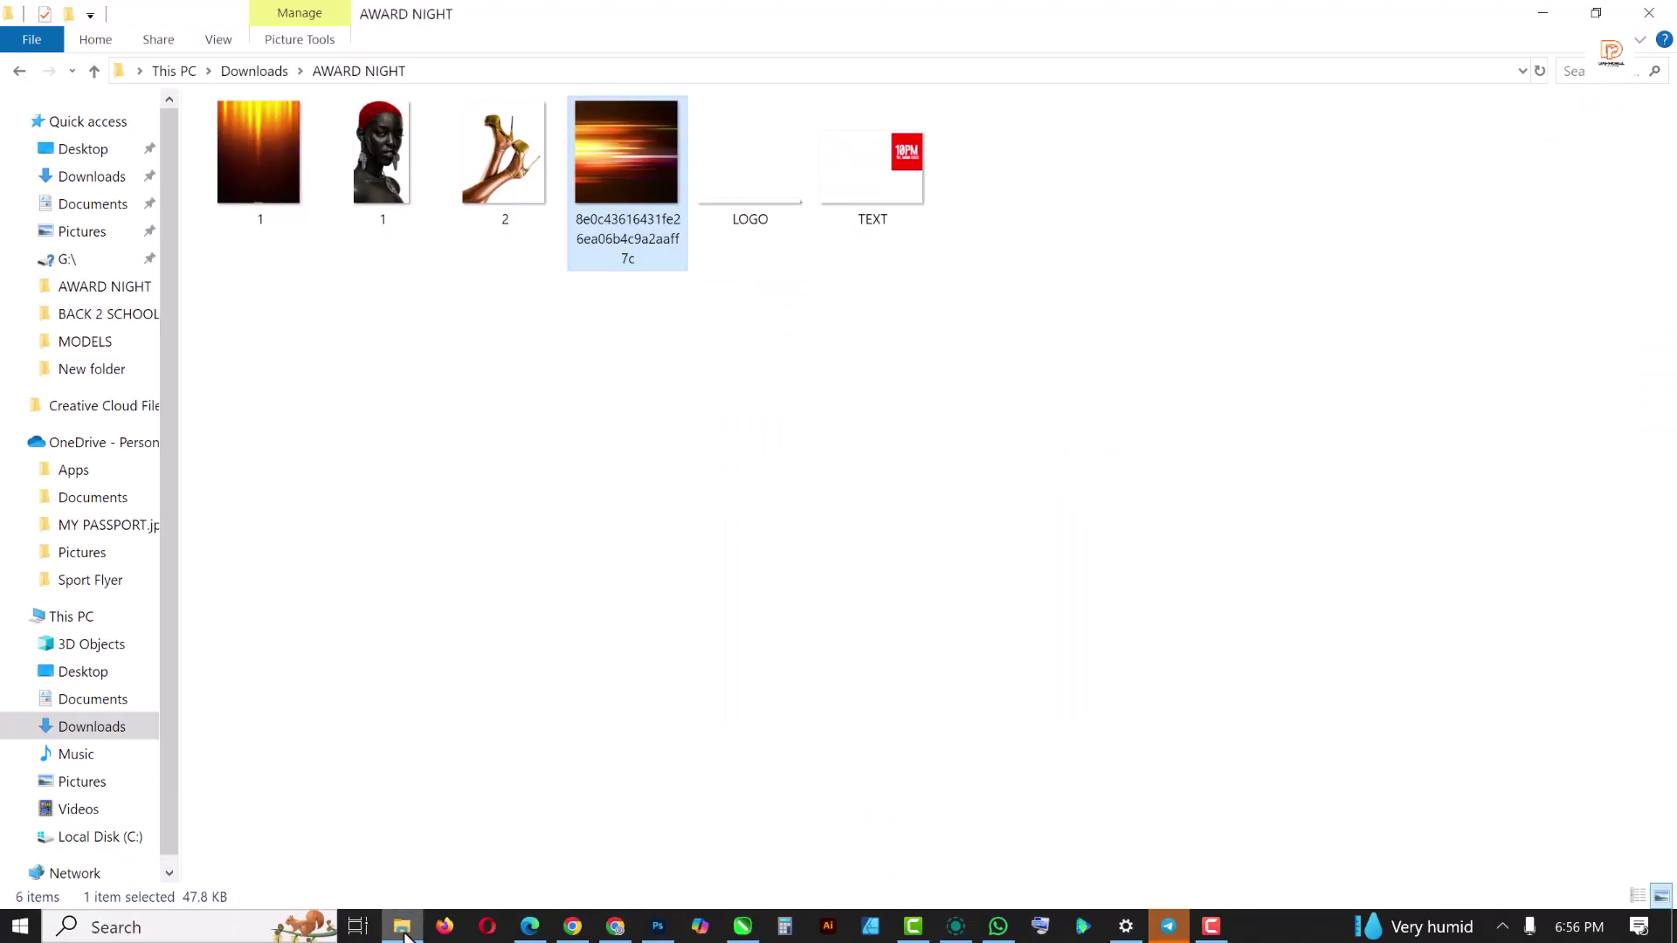
left_click(255, 154)
left_click_drag(264, 161, 501, 337)
scroll(775, 466, "down", 4)
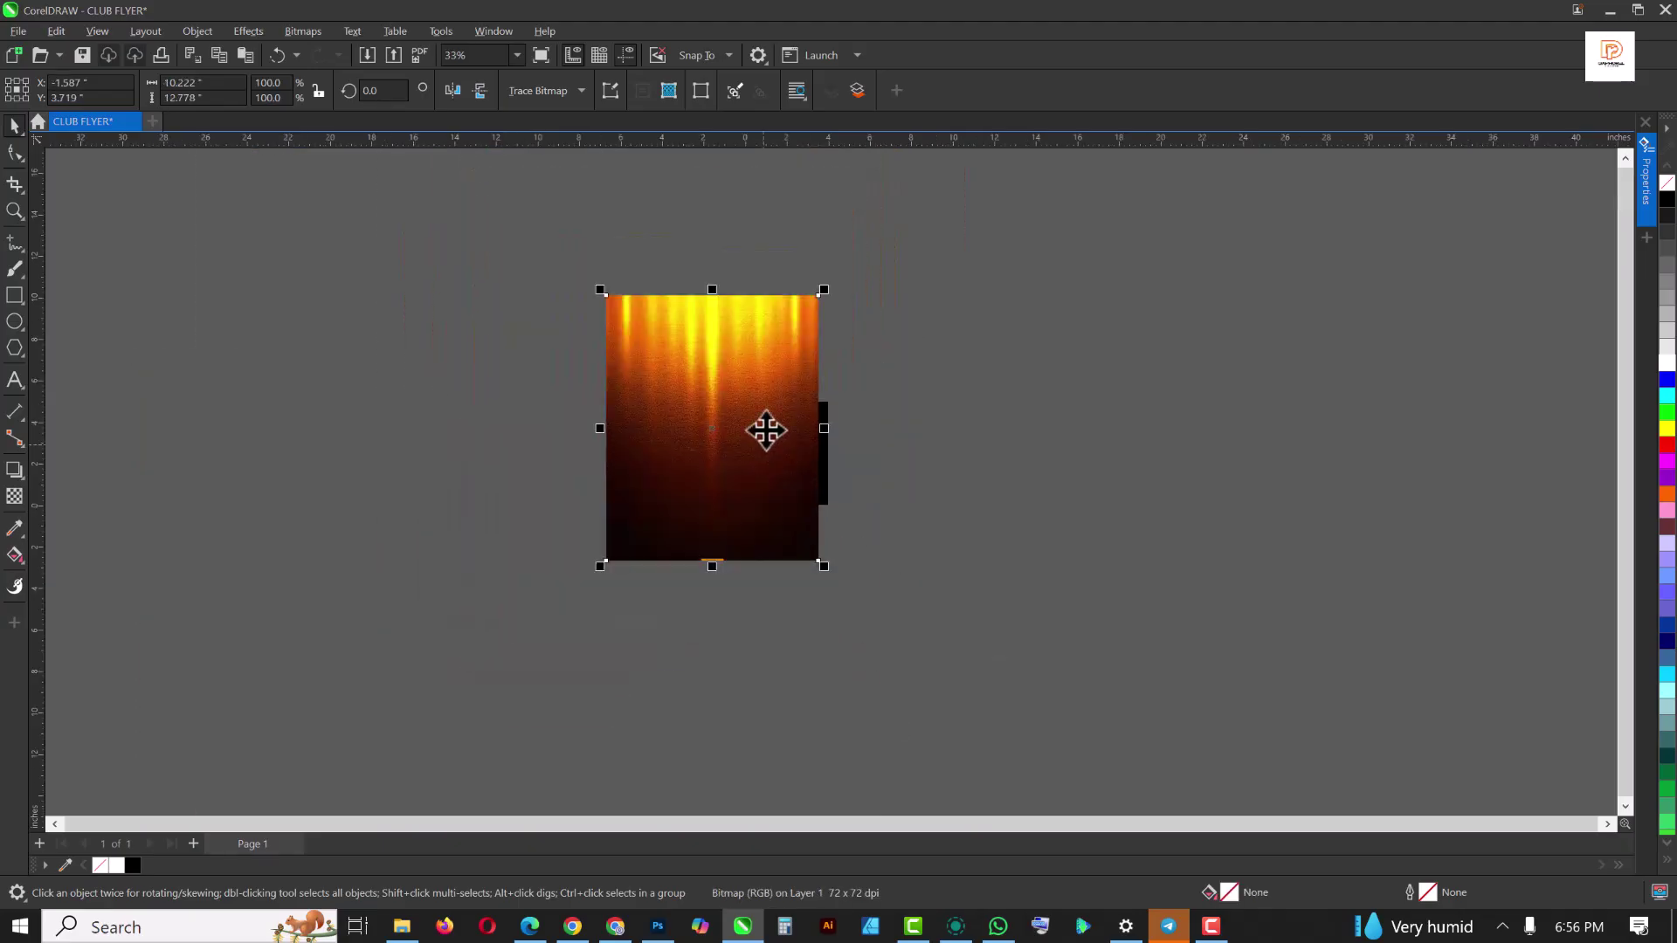
left_click_drag(823, 289, 775, 351)
left_click_drag(964, 430, 973, 434)
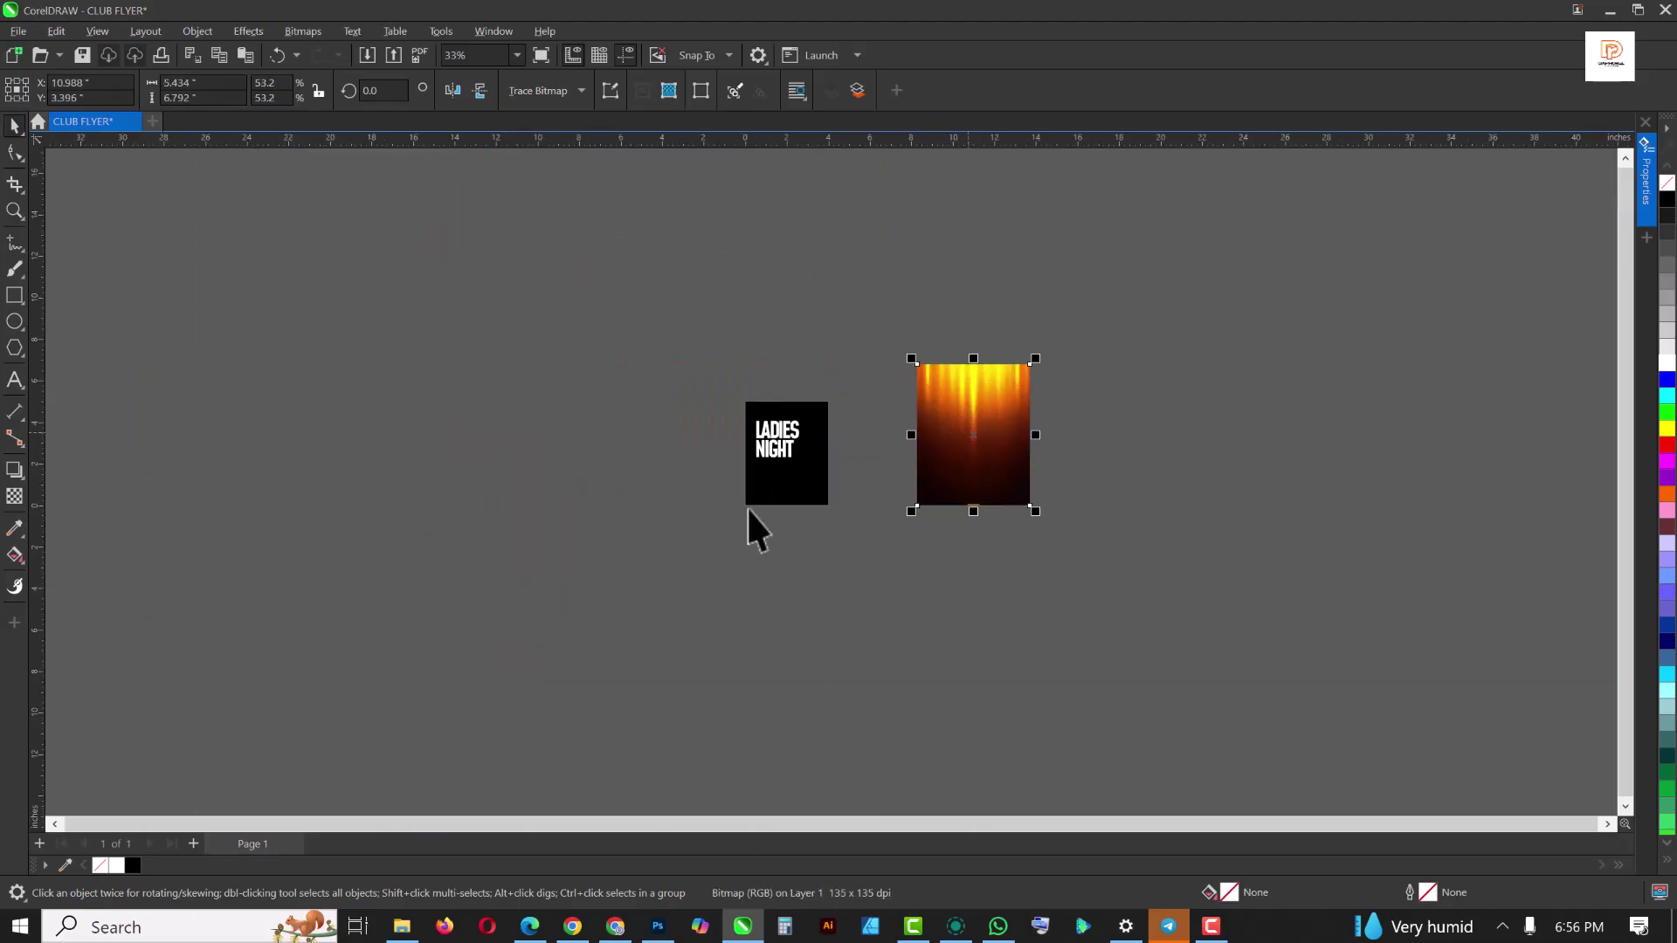
PowerClip the orange light image inside the black flyer rectangle
scroll(768, 448, "up", 2)
left_click(852, 424)
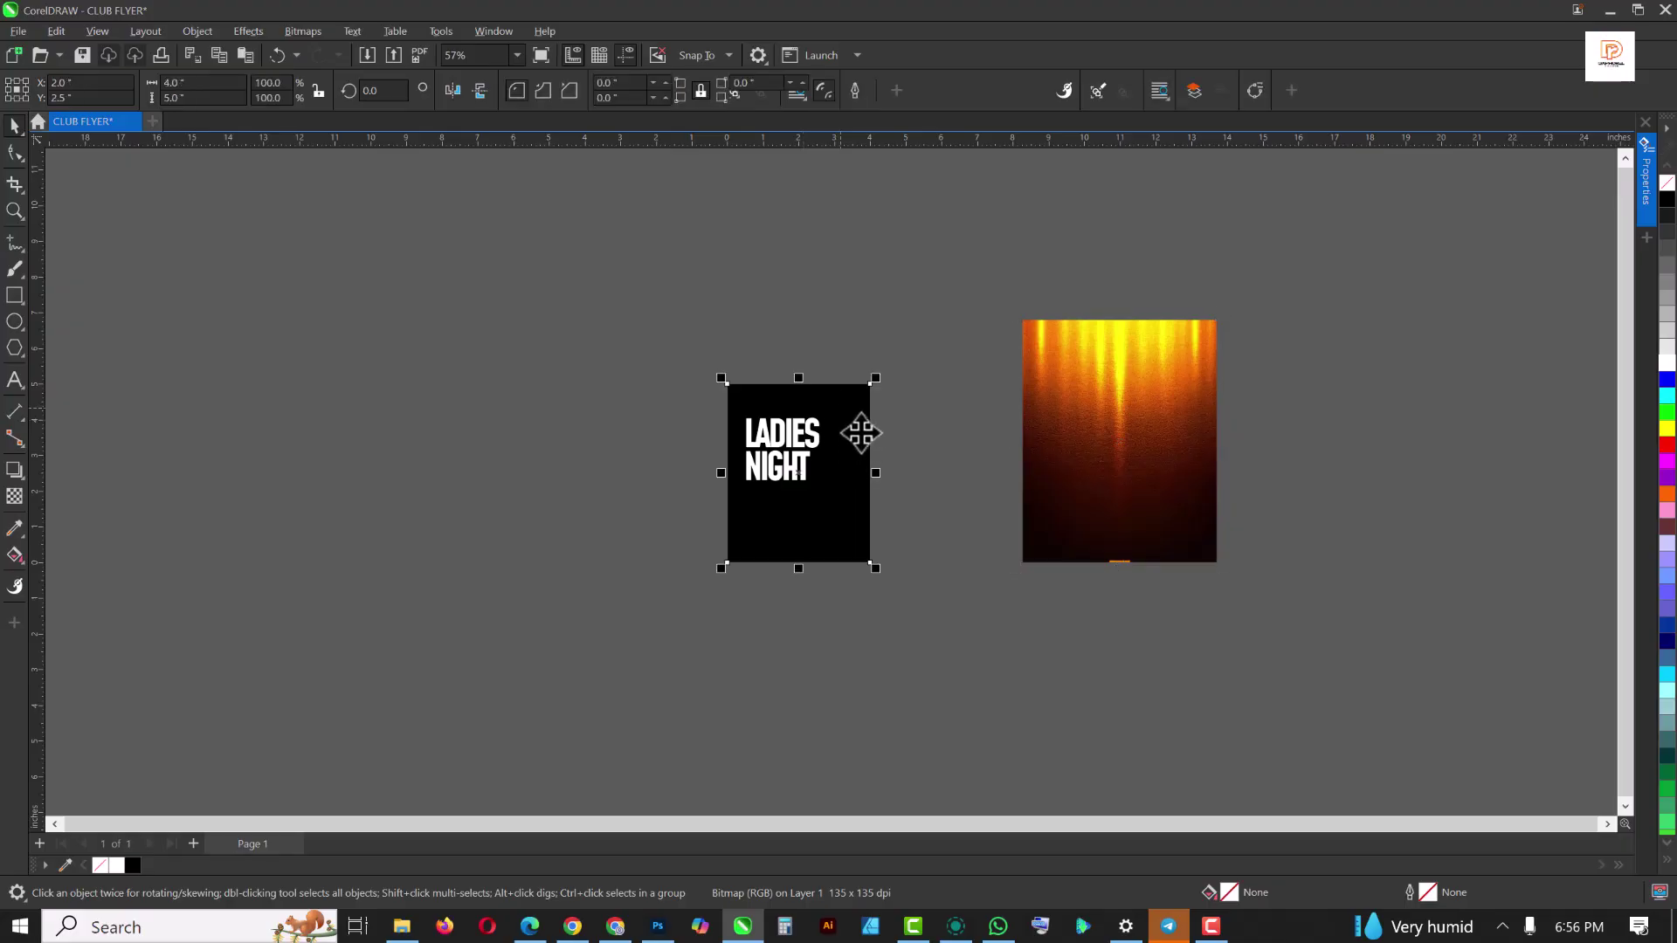
scroll(861, 428, "up", 3)
left_click(1254, 402)
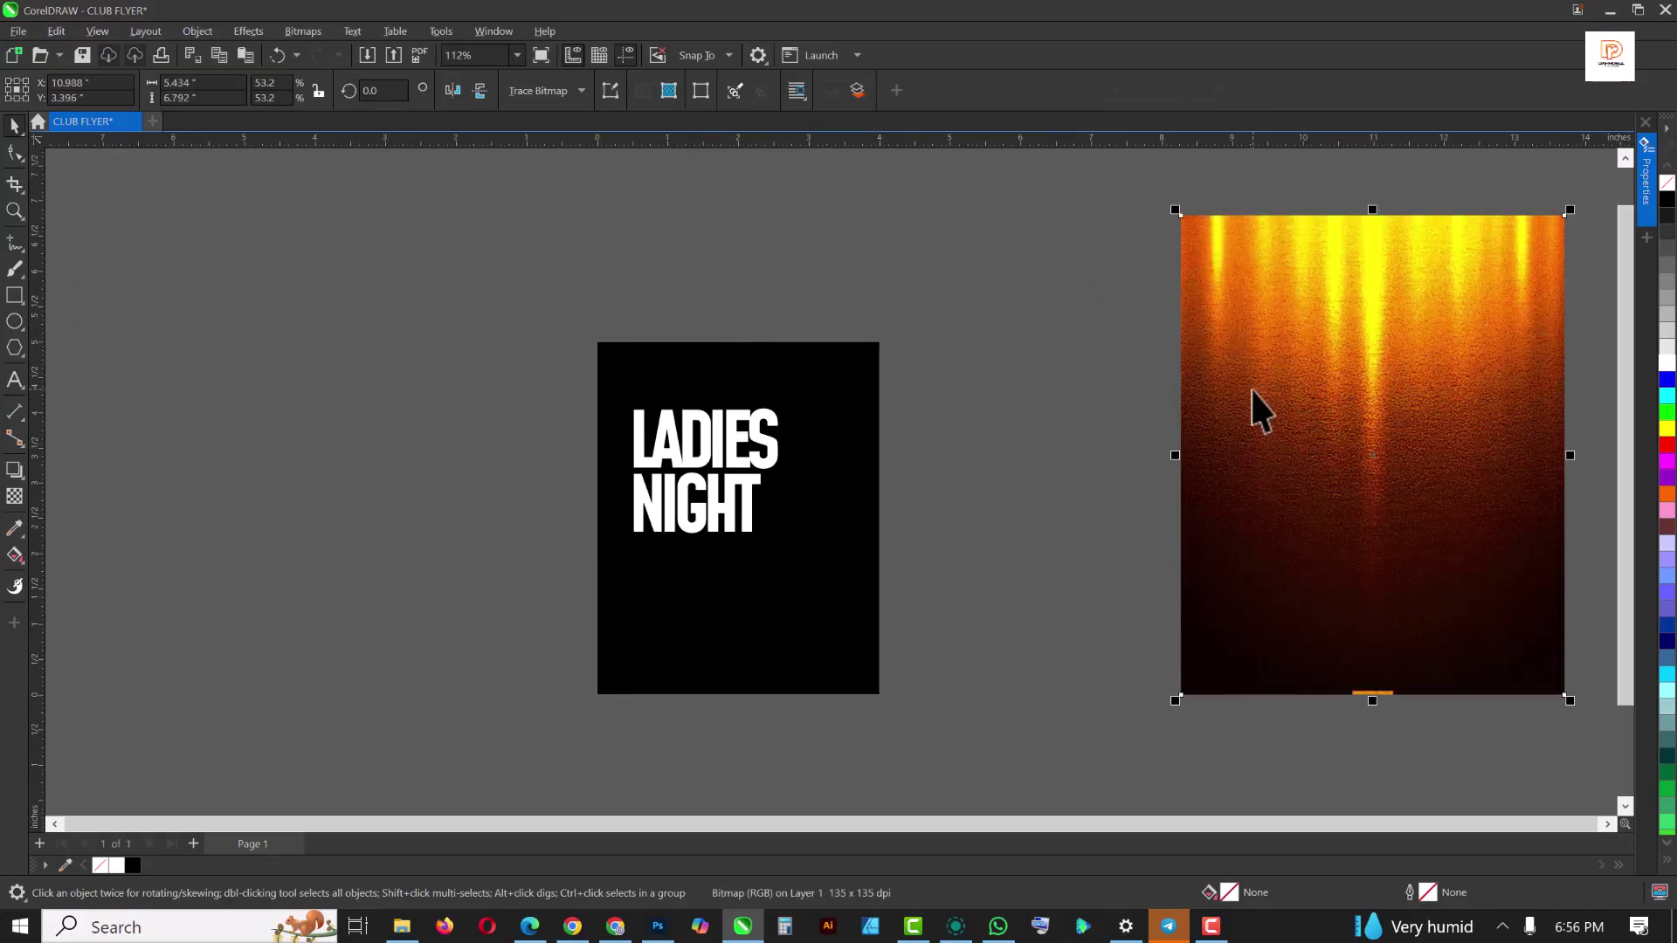
right_click(1253, 390)
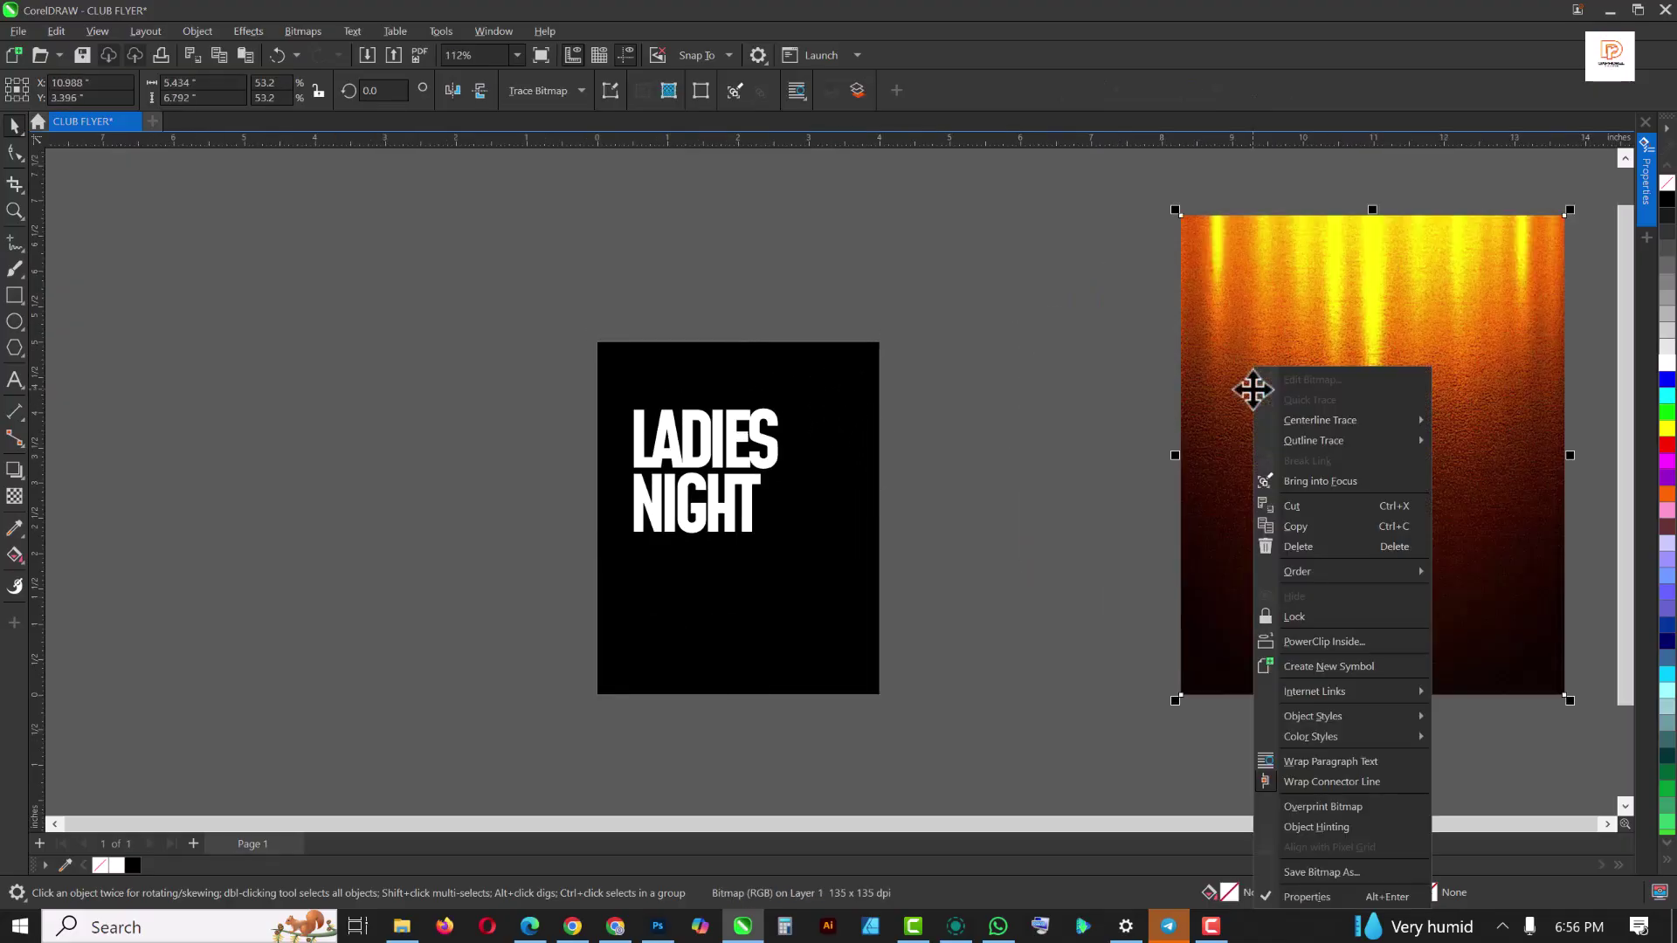
left_click(1332, 643)
left_click(798, 379)
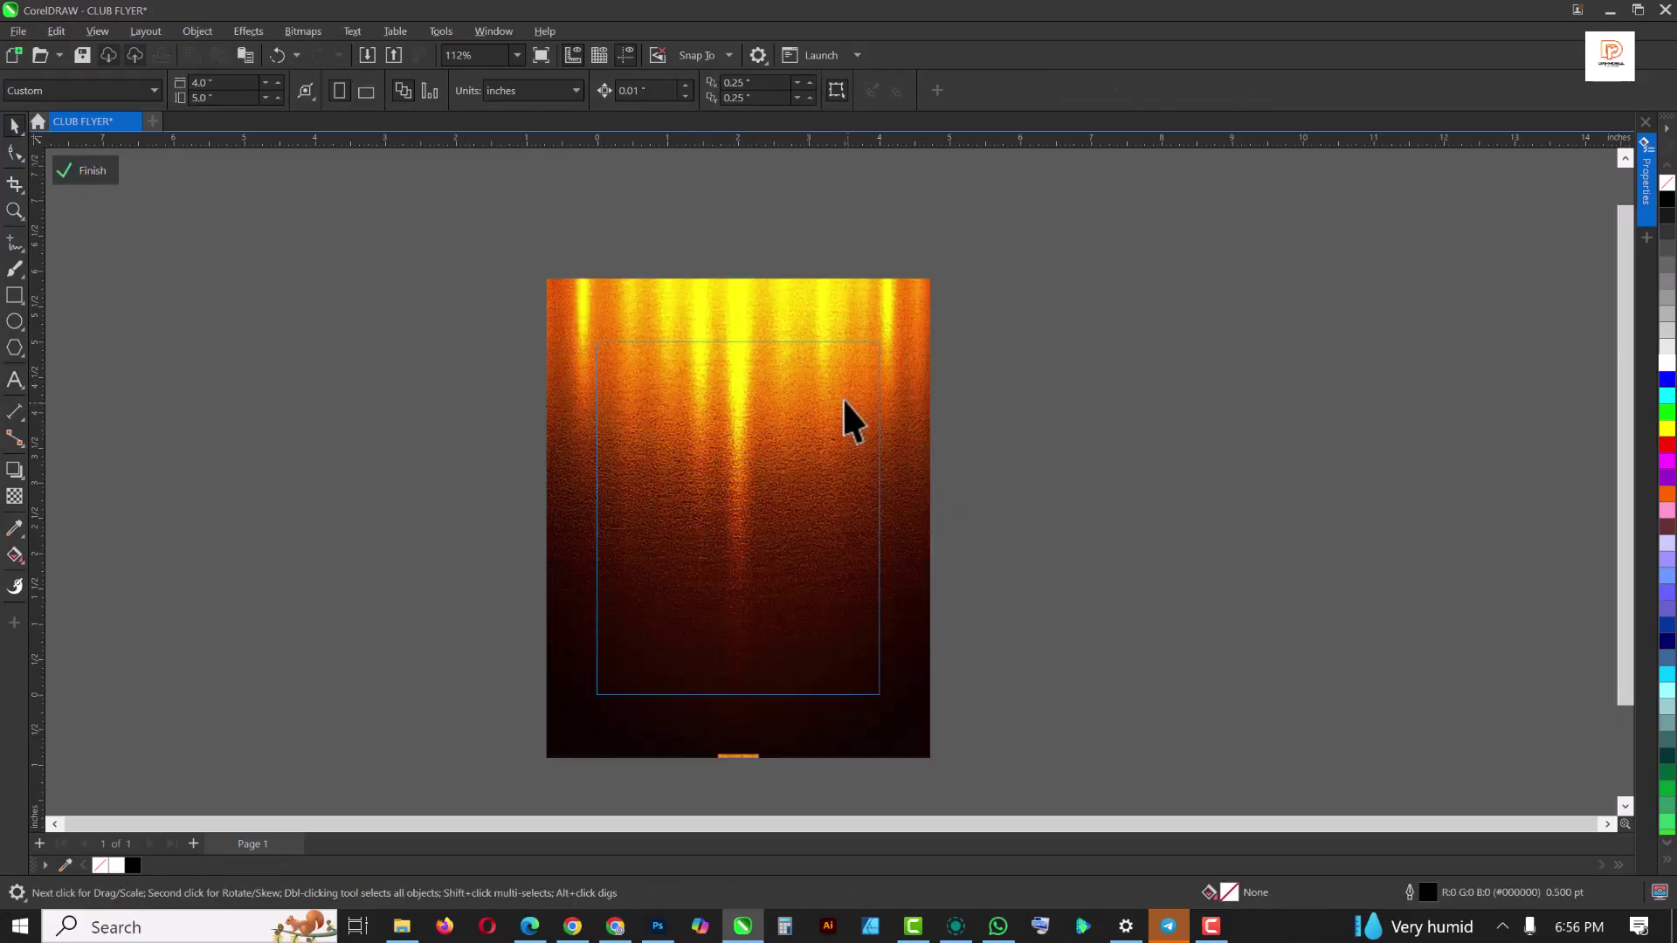
Inside the PowerClip, shrink the orange light image to about 4.49 by 5.61 inches and shift it upward, centred on the flyer
left_click(808, 529)
left_click_drag(804, 559, 798, 513)
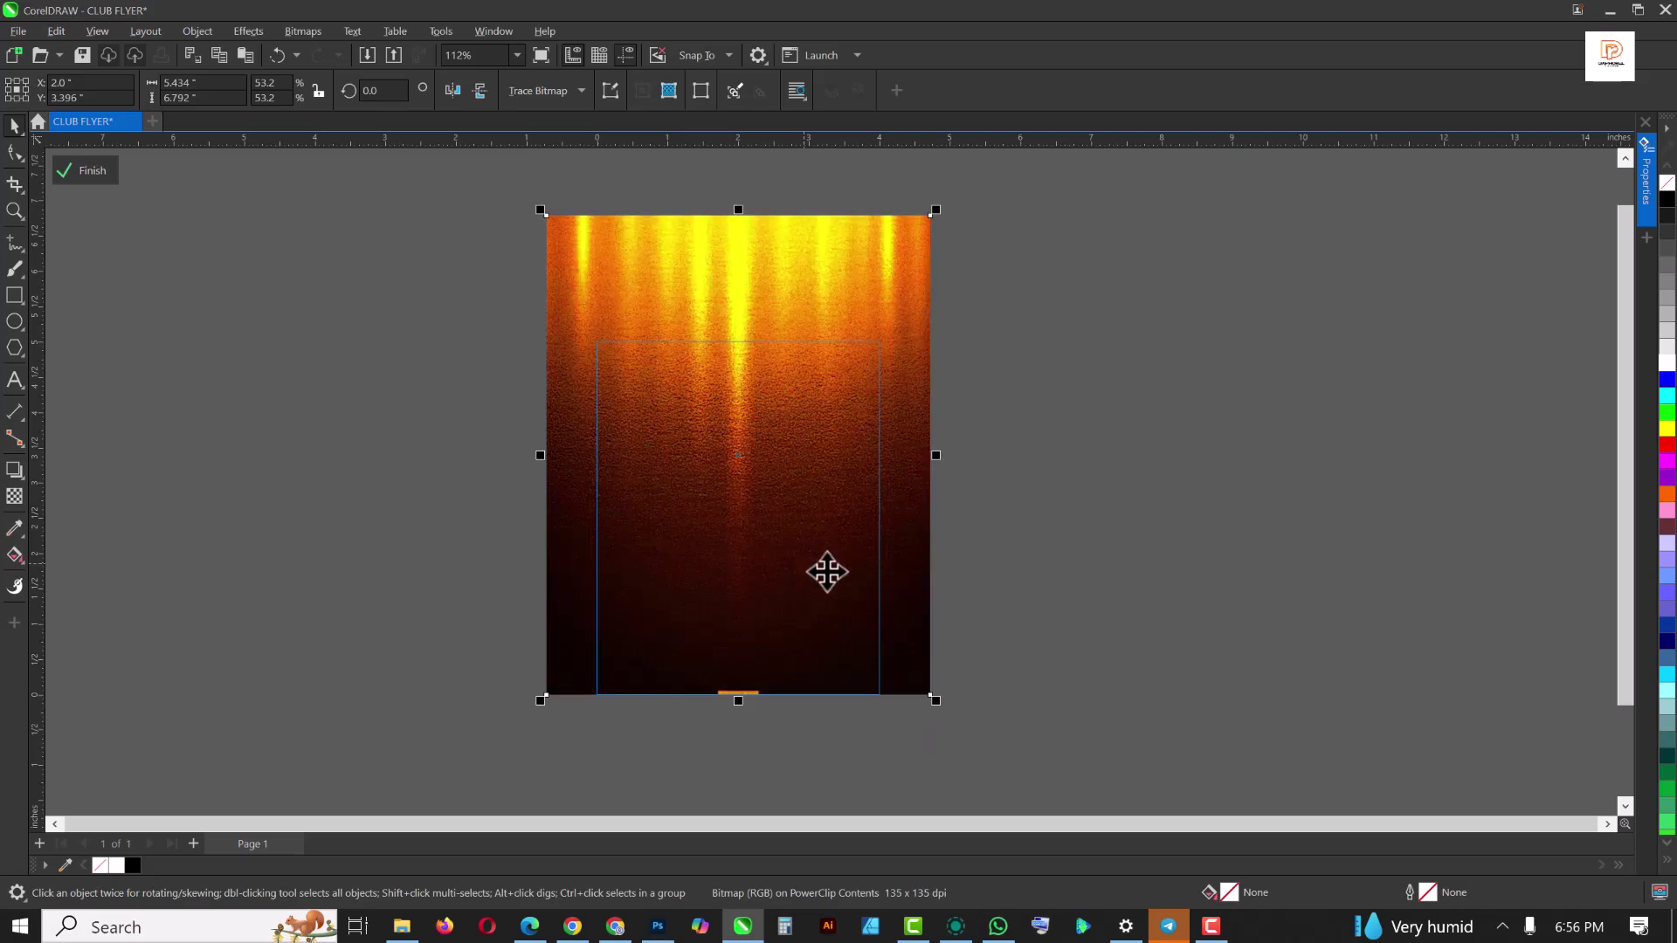
left_click_drag(937, 703, 906, 668)
left_click_drag(760, 500, 760, 495)
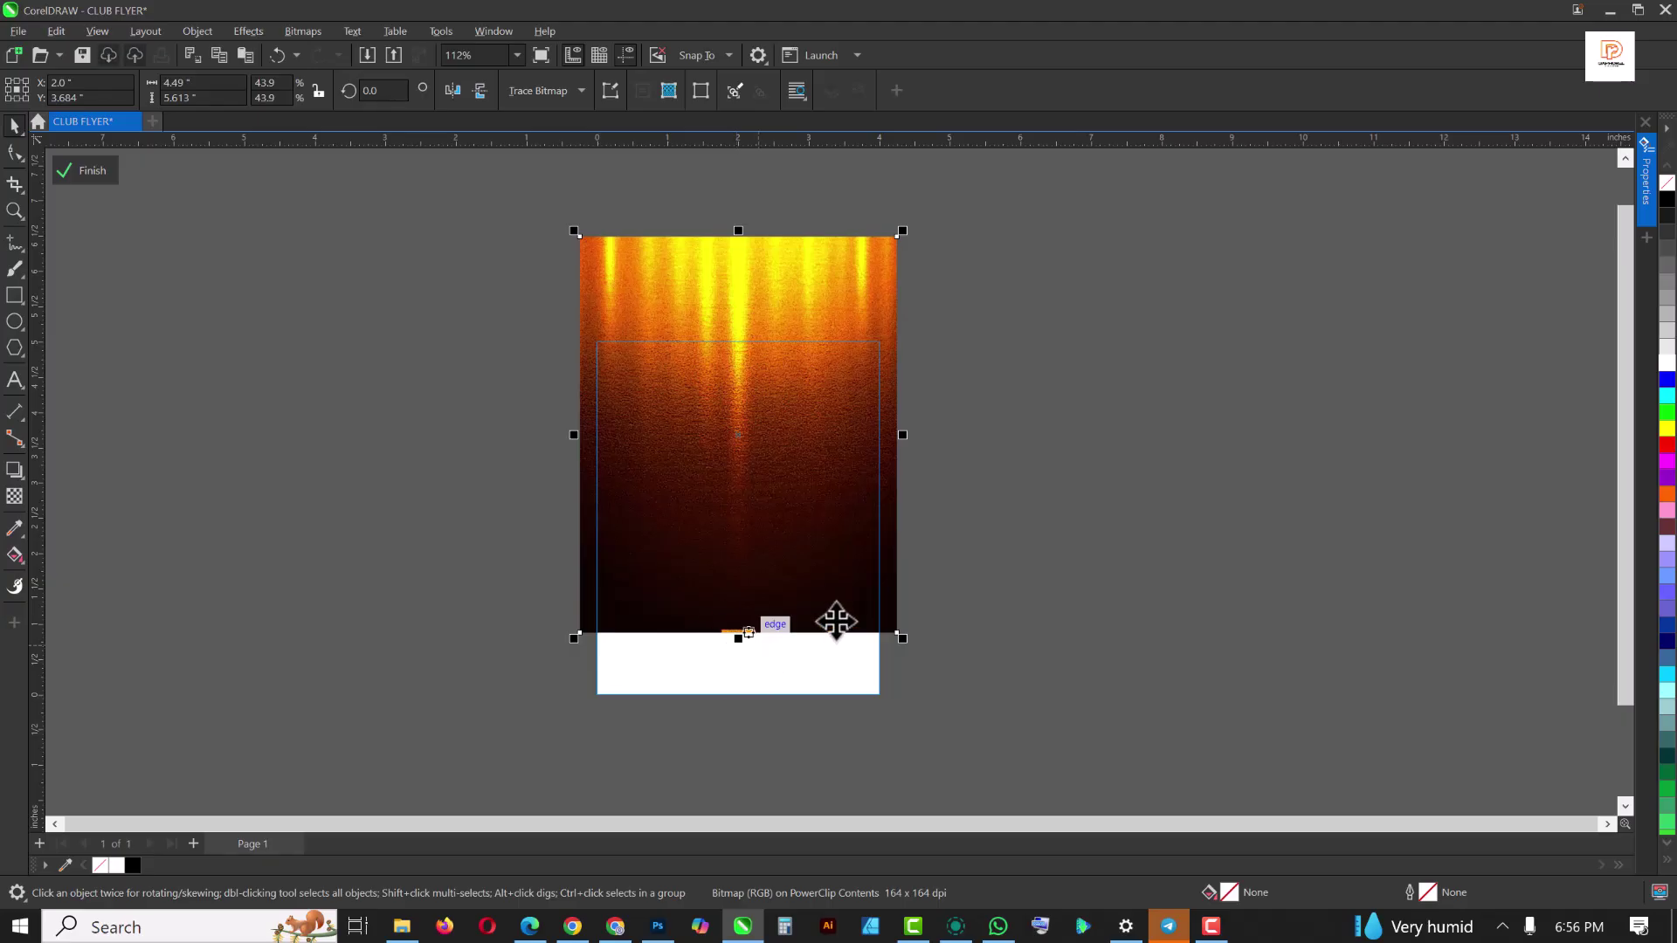
Fade the lower part of the orange light image with a vertical linear transparency and finish editing the PowerClip
left_click(15, 502)
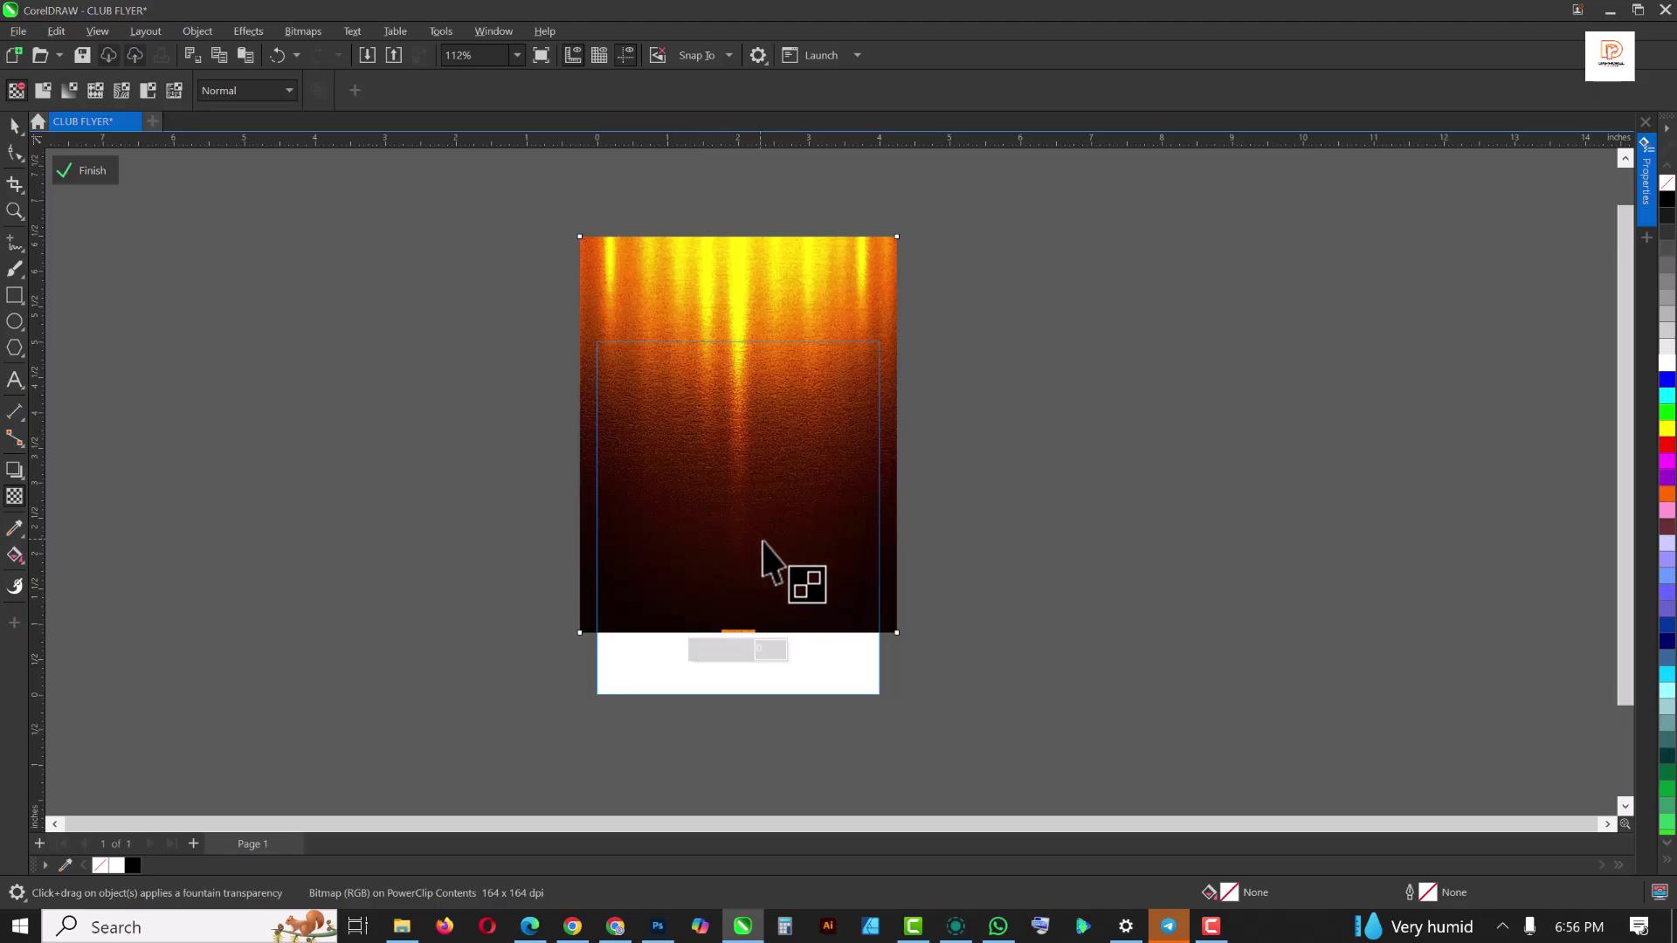
left_click_drag(740, 524, 741, 618)
left_click_drag(740, 524, 740, 487)
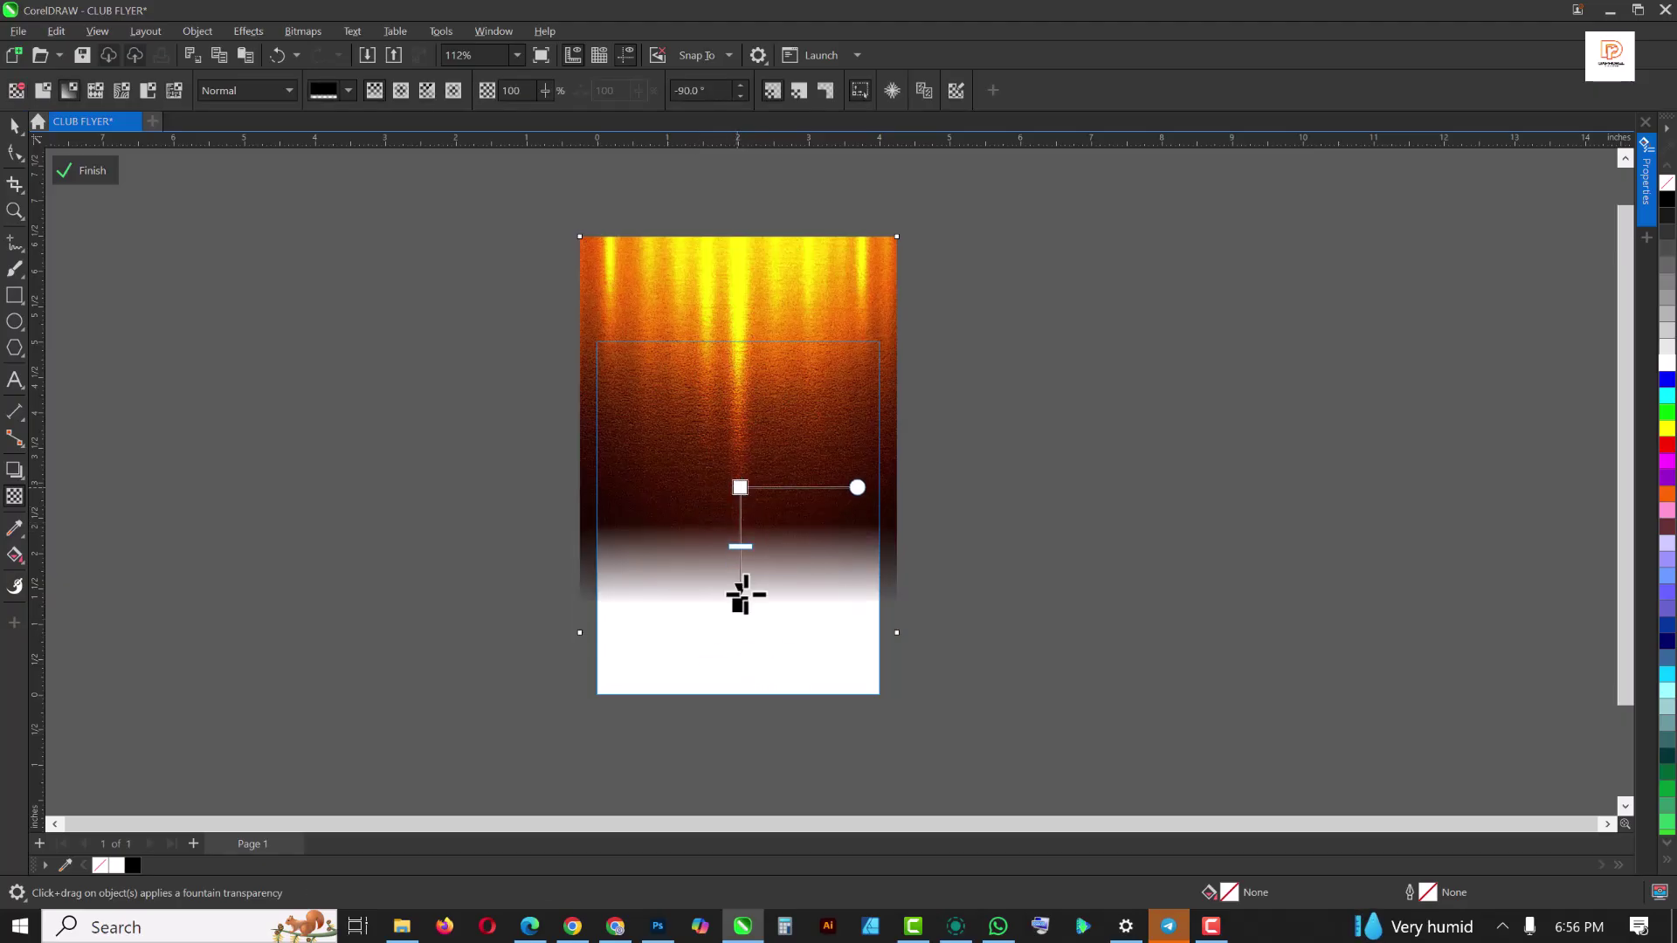
left_click(85, 171)
key("space")
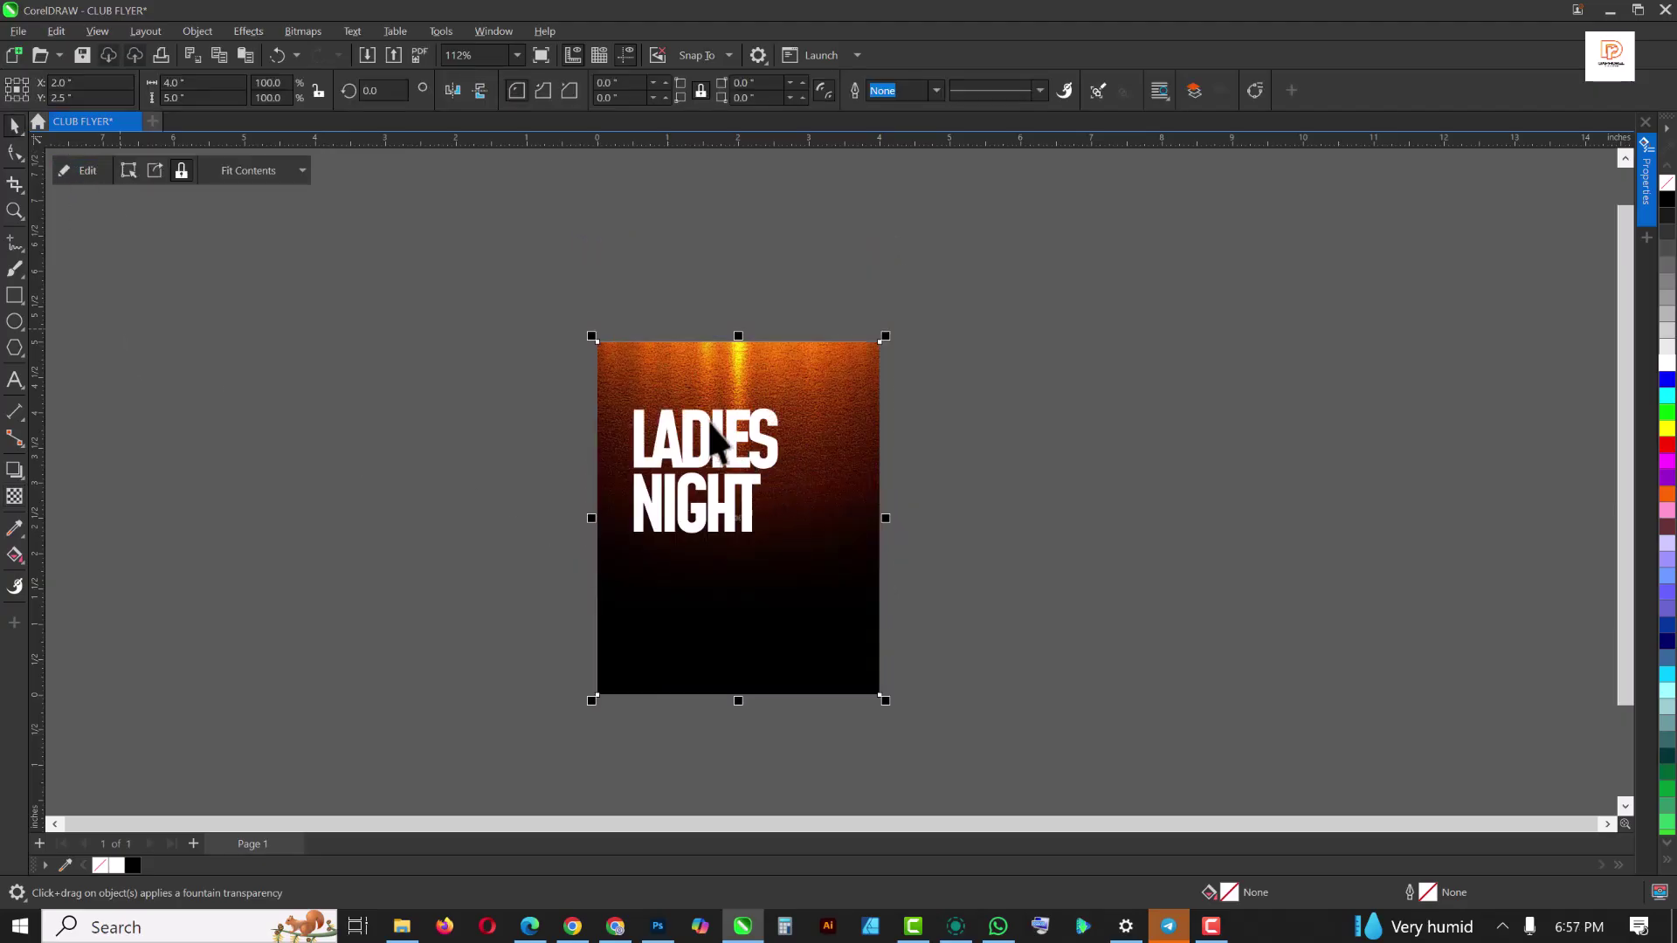
left_click(1223, 489)
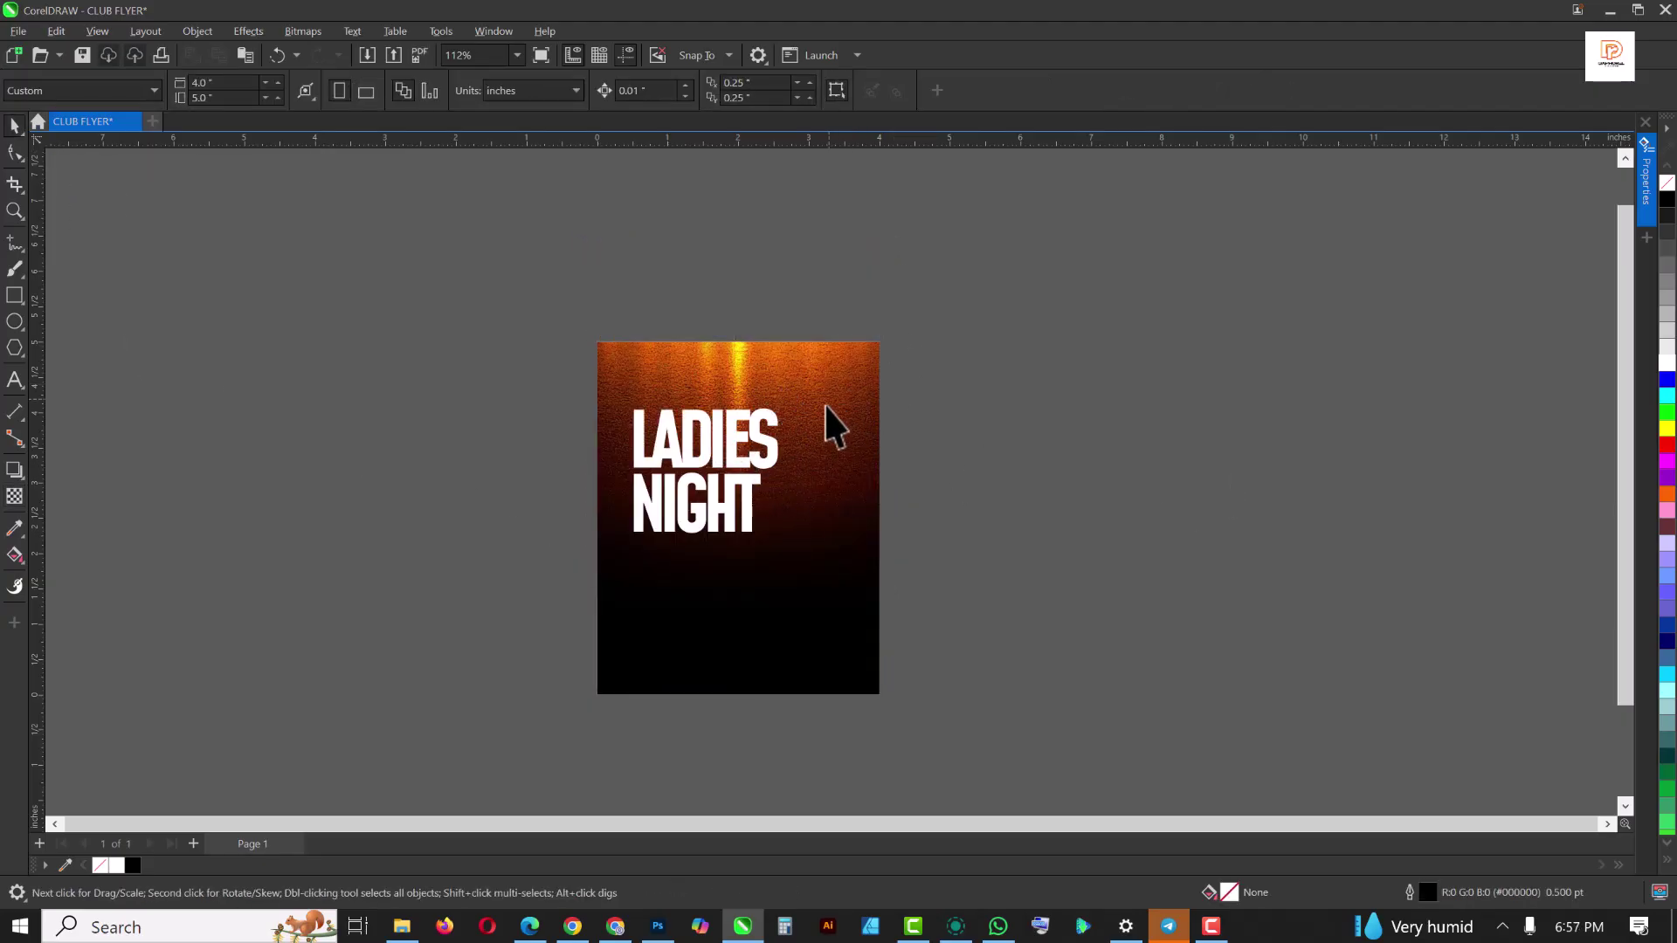
Reopen the flyer's PowerClip contents, move the orange light image slightly higher, and finish editing
left_click(821, 436)
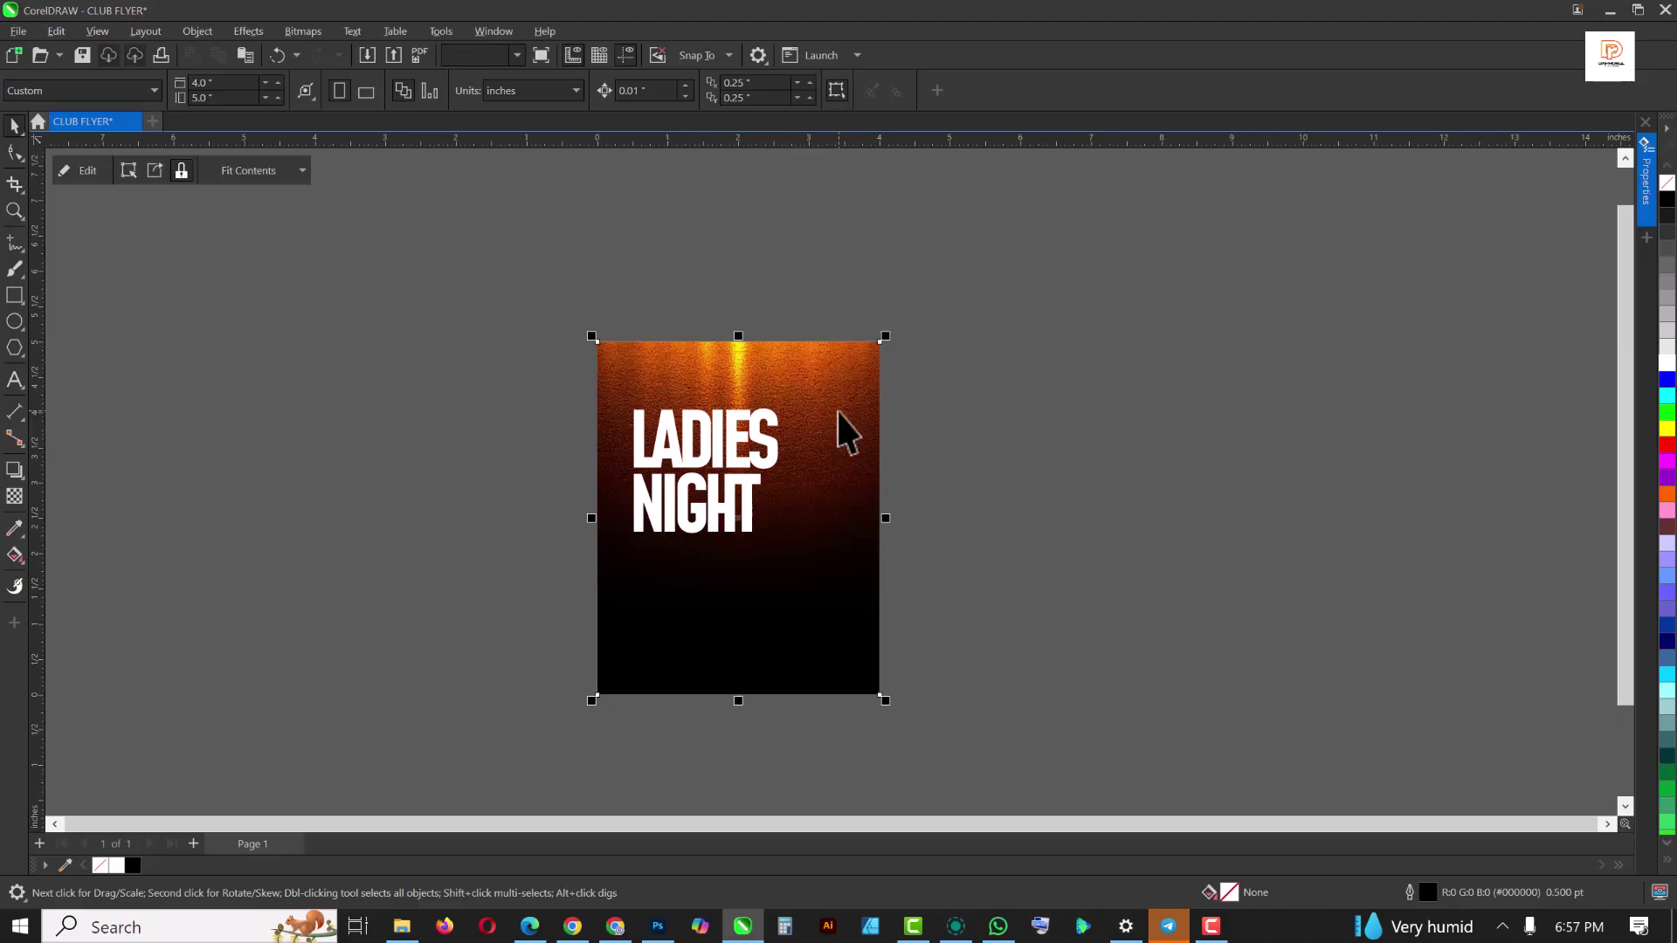
left_click(705, 459)
scroll(707, 515, "up", 2)
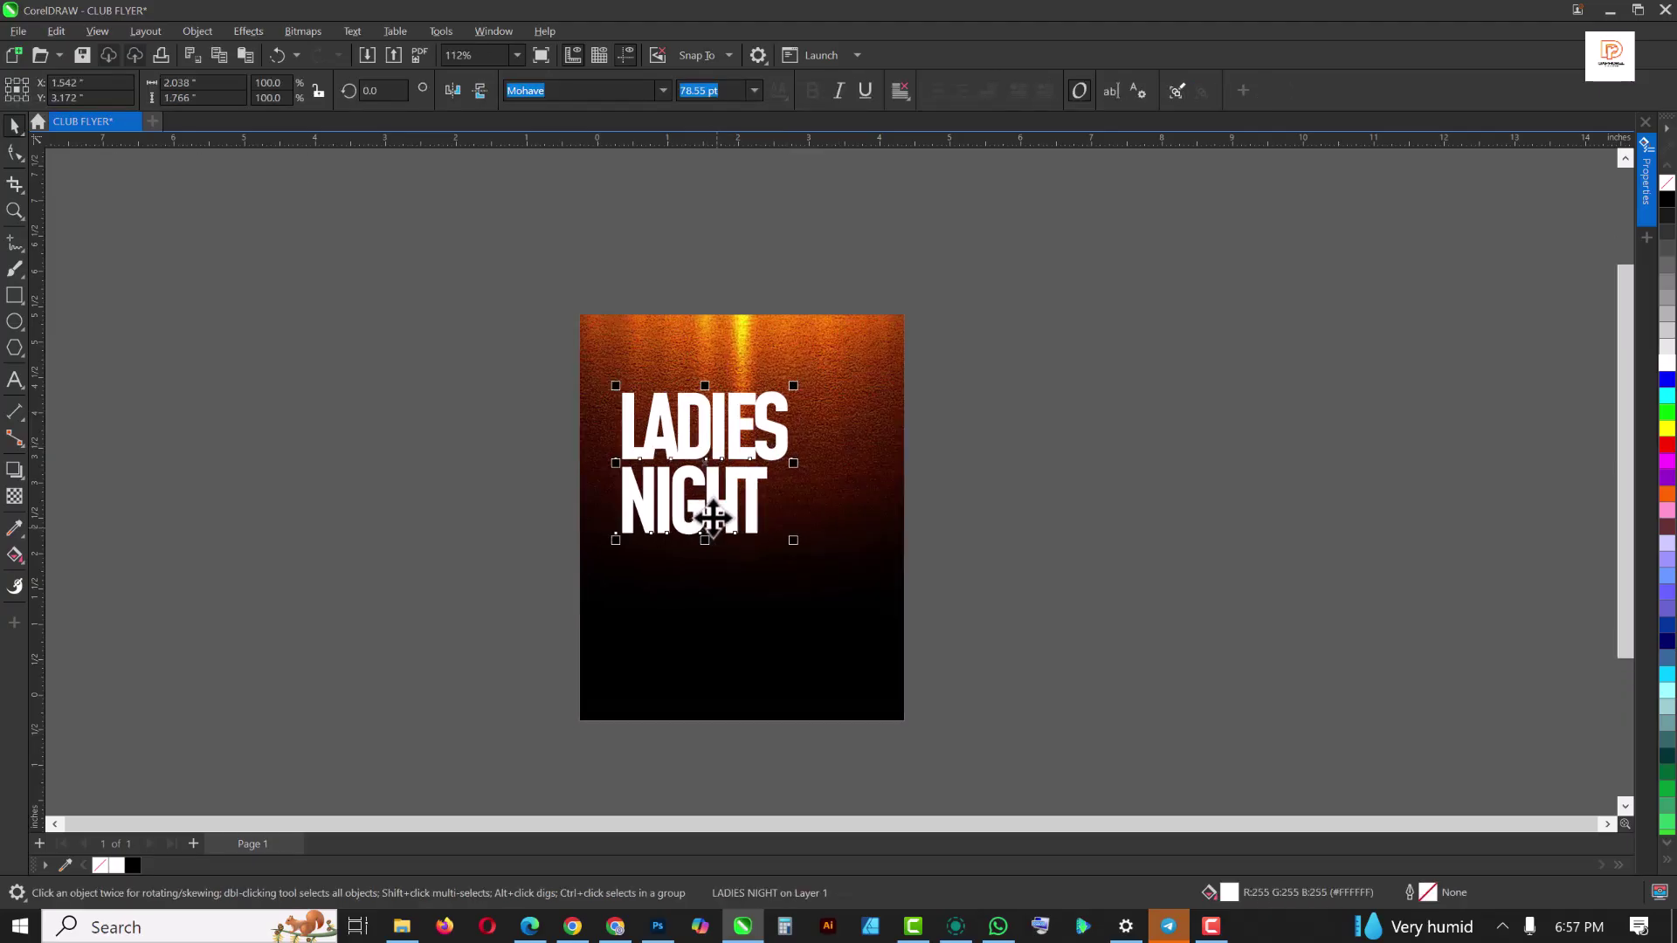
scroll(715, 520, "up", 2)
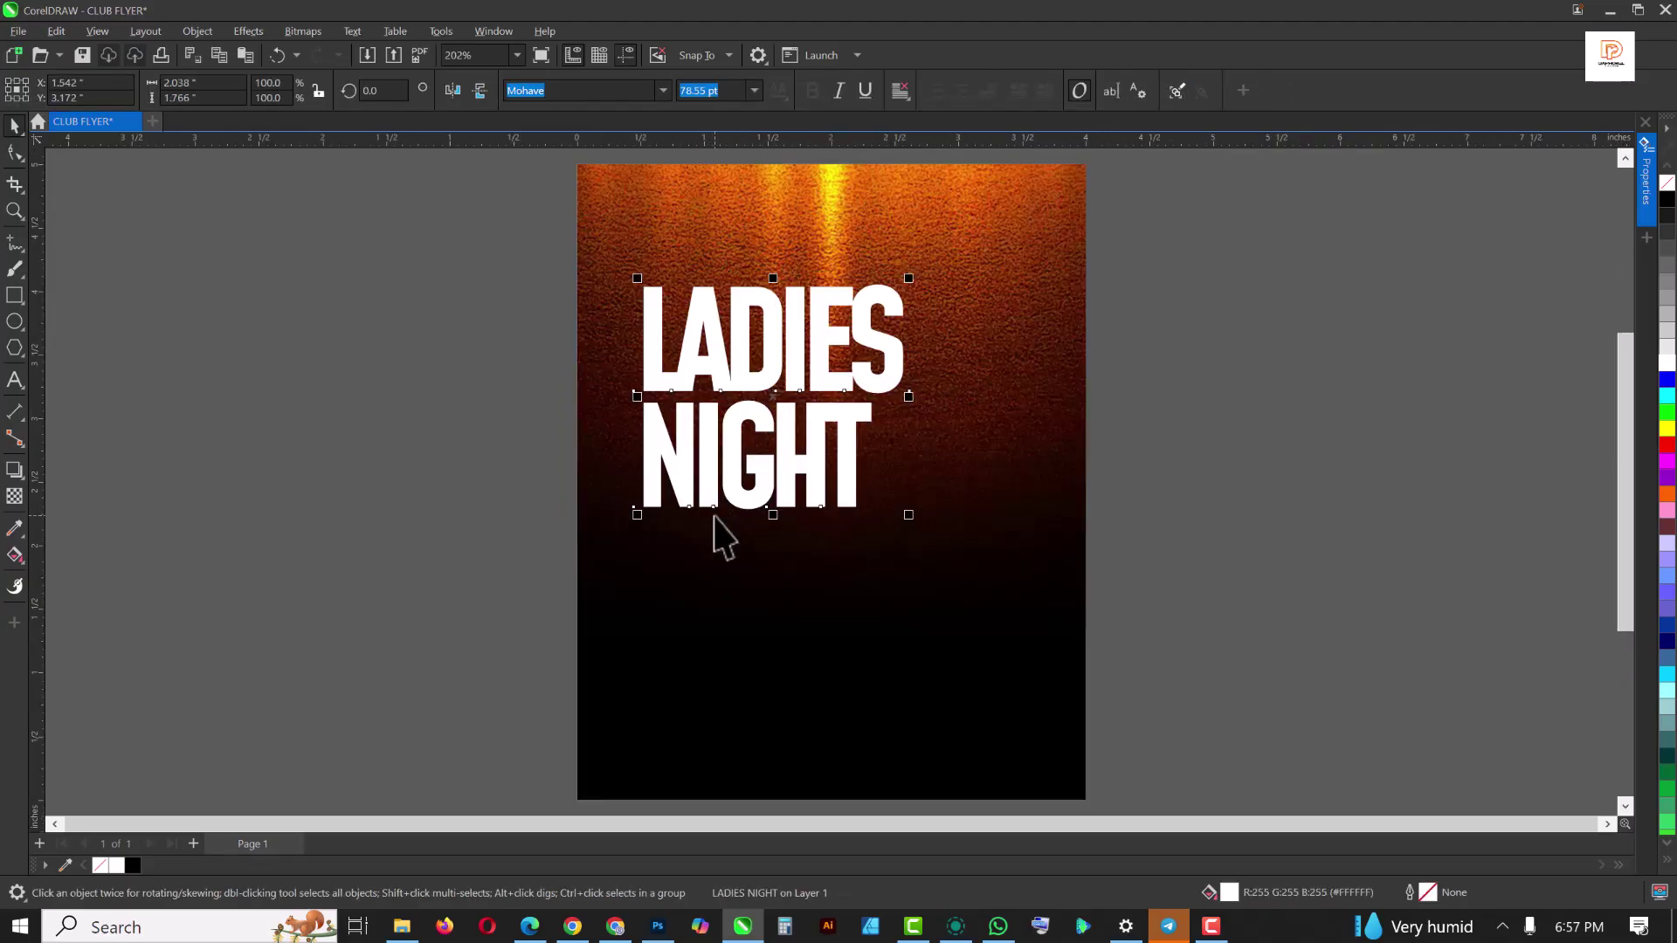
double_click(899, 218)
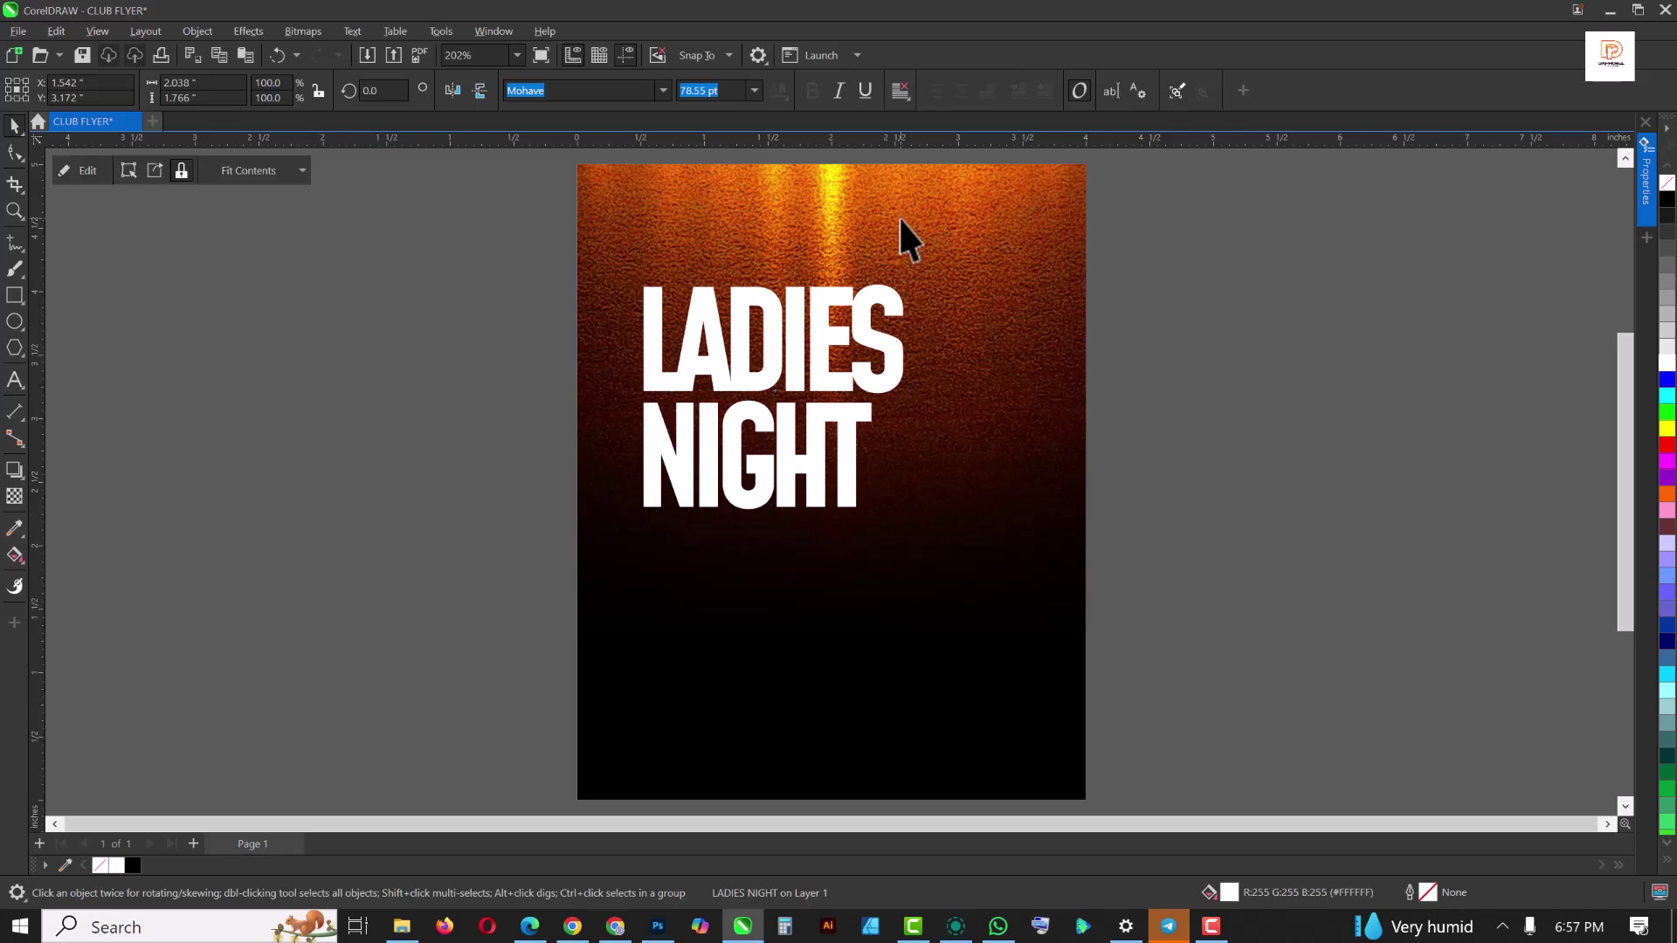
scroll(851, 440, "down", 2)
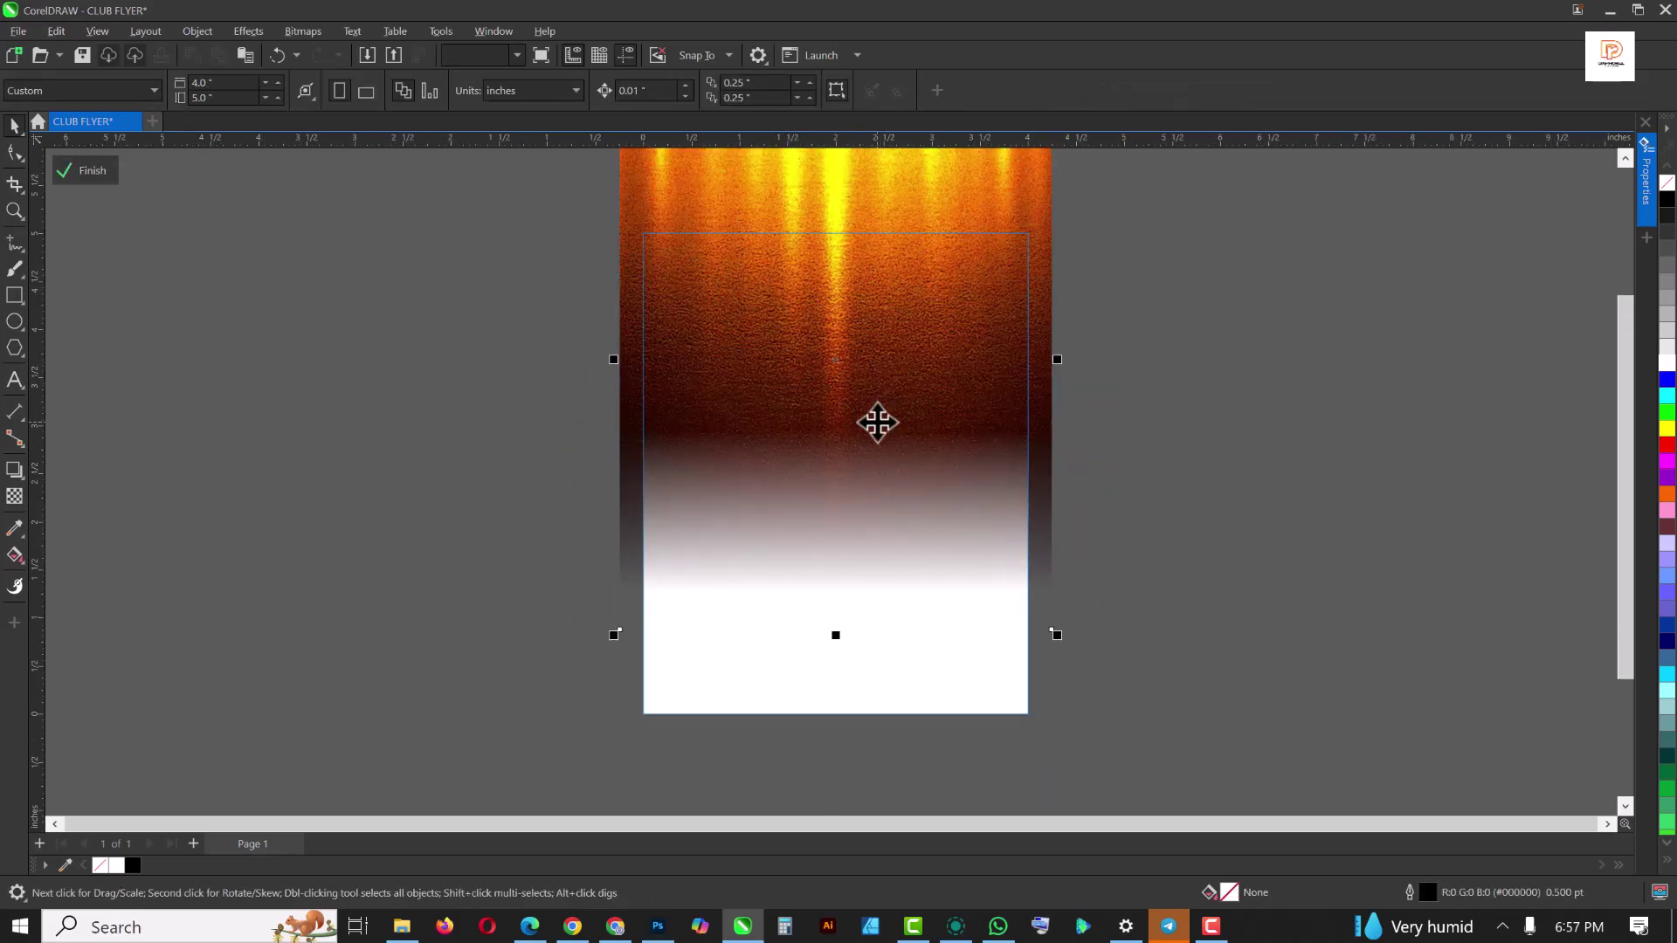
left_click_drag(877, 423, 876, 384)
double_click(1292, 433)
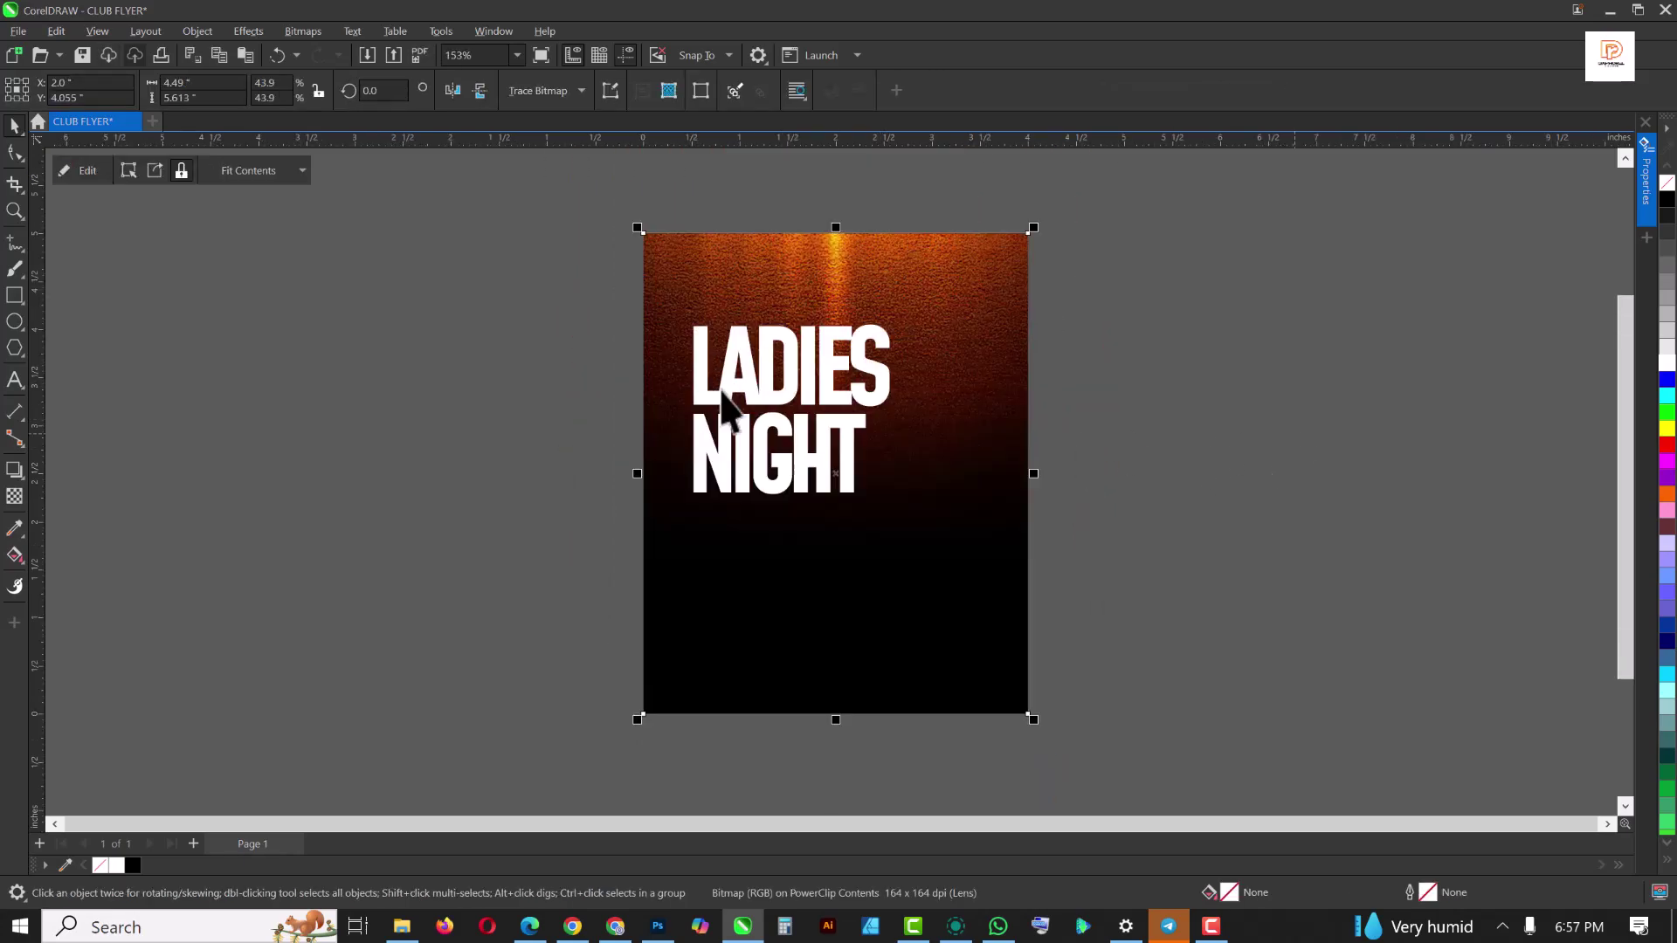
Bring the TEXT image from the AWARD NIGHT folder into the CorelDRAW document, placing it beside the flyer
left_click(756, 429)
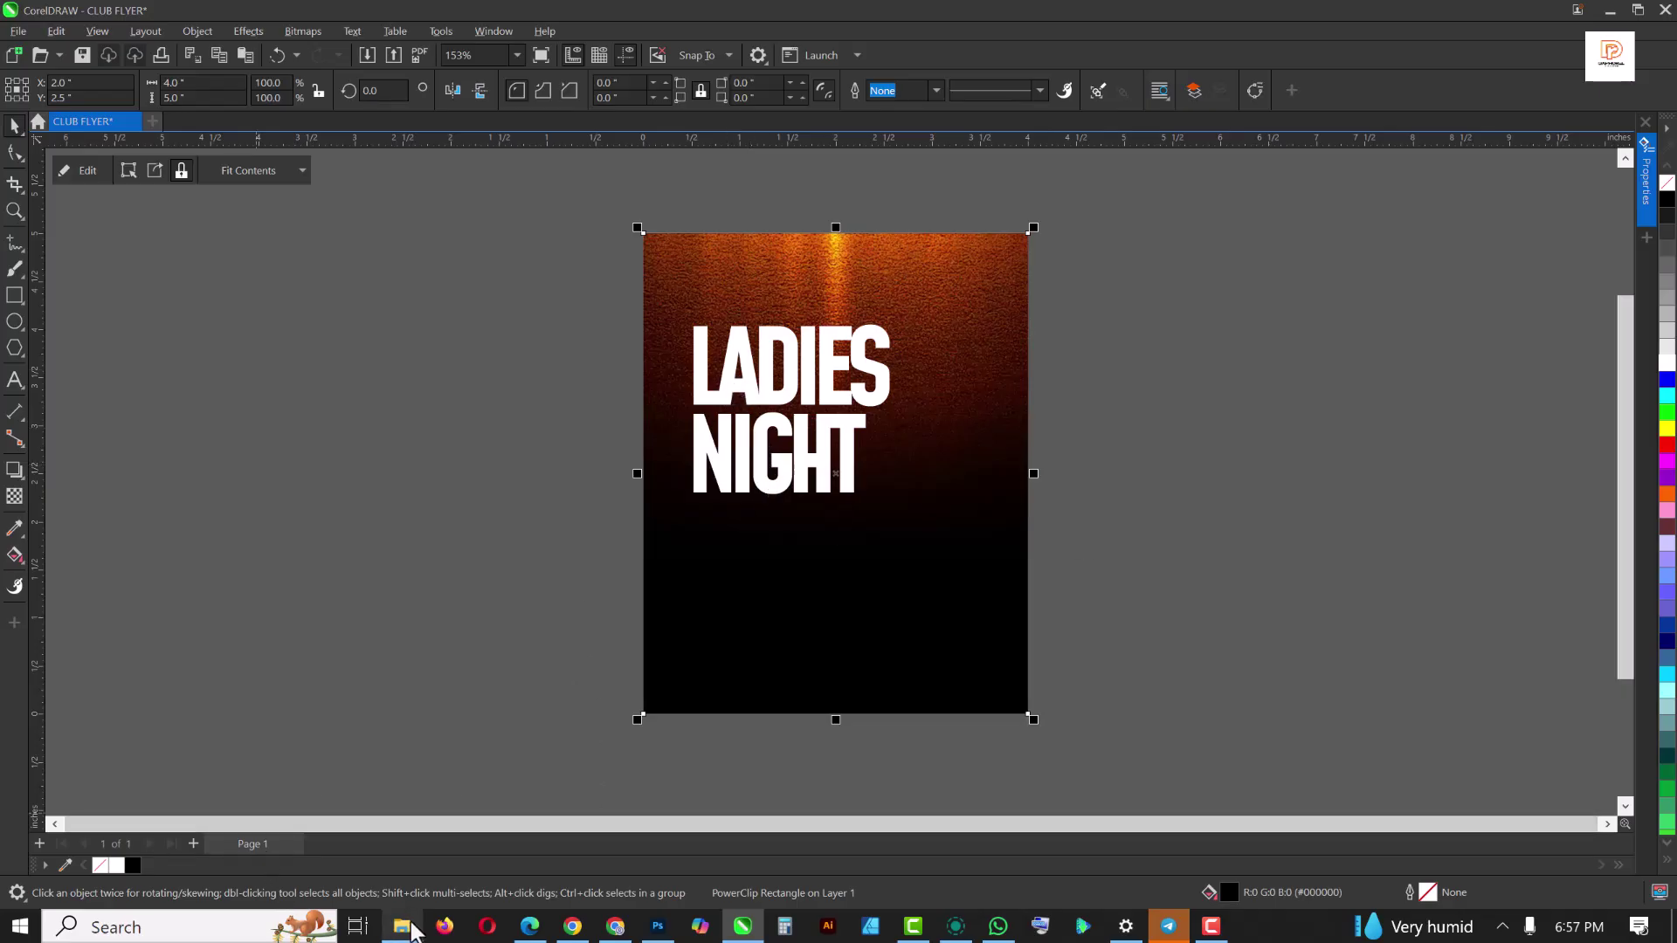
left_click(393, 900)
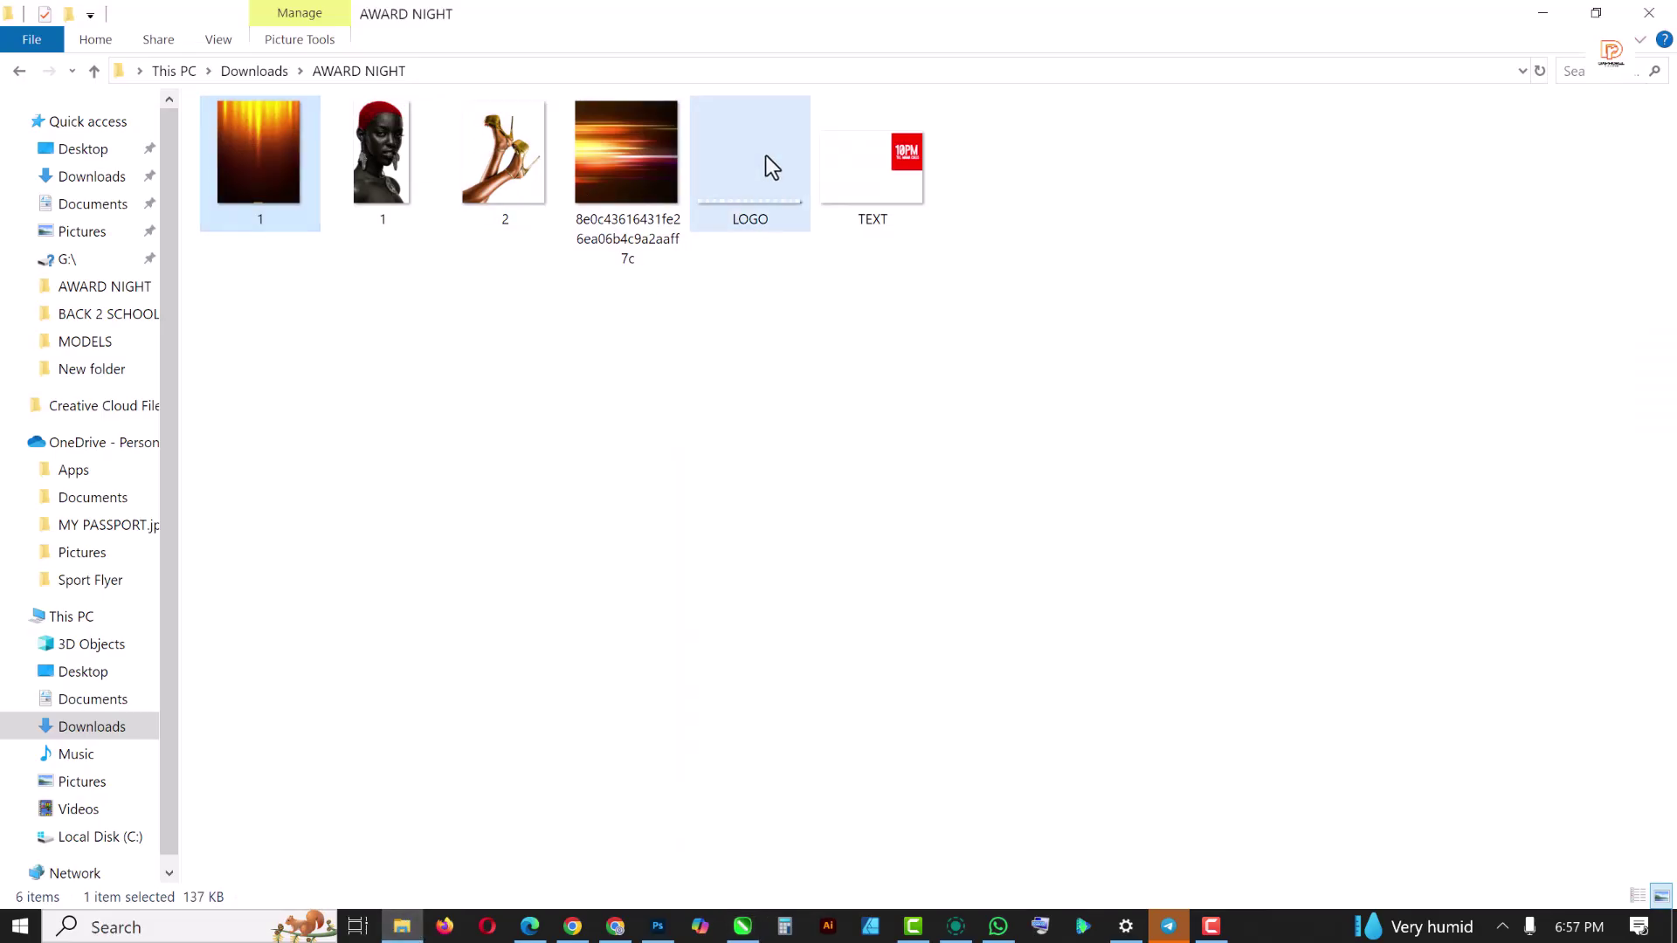
left_click(772, 165)
left_click(877, 184)
left_click_drag(882, 188, 449, 564)
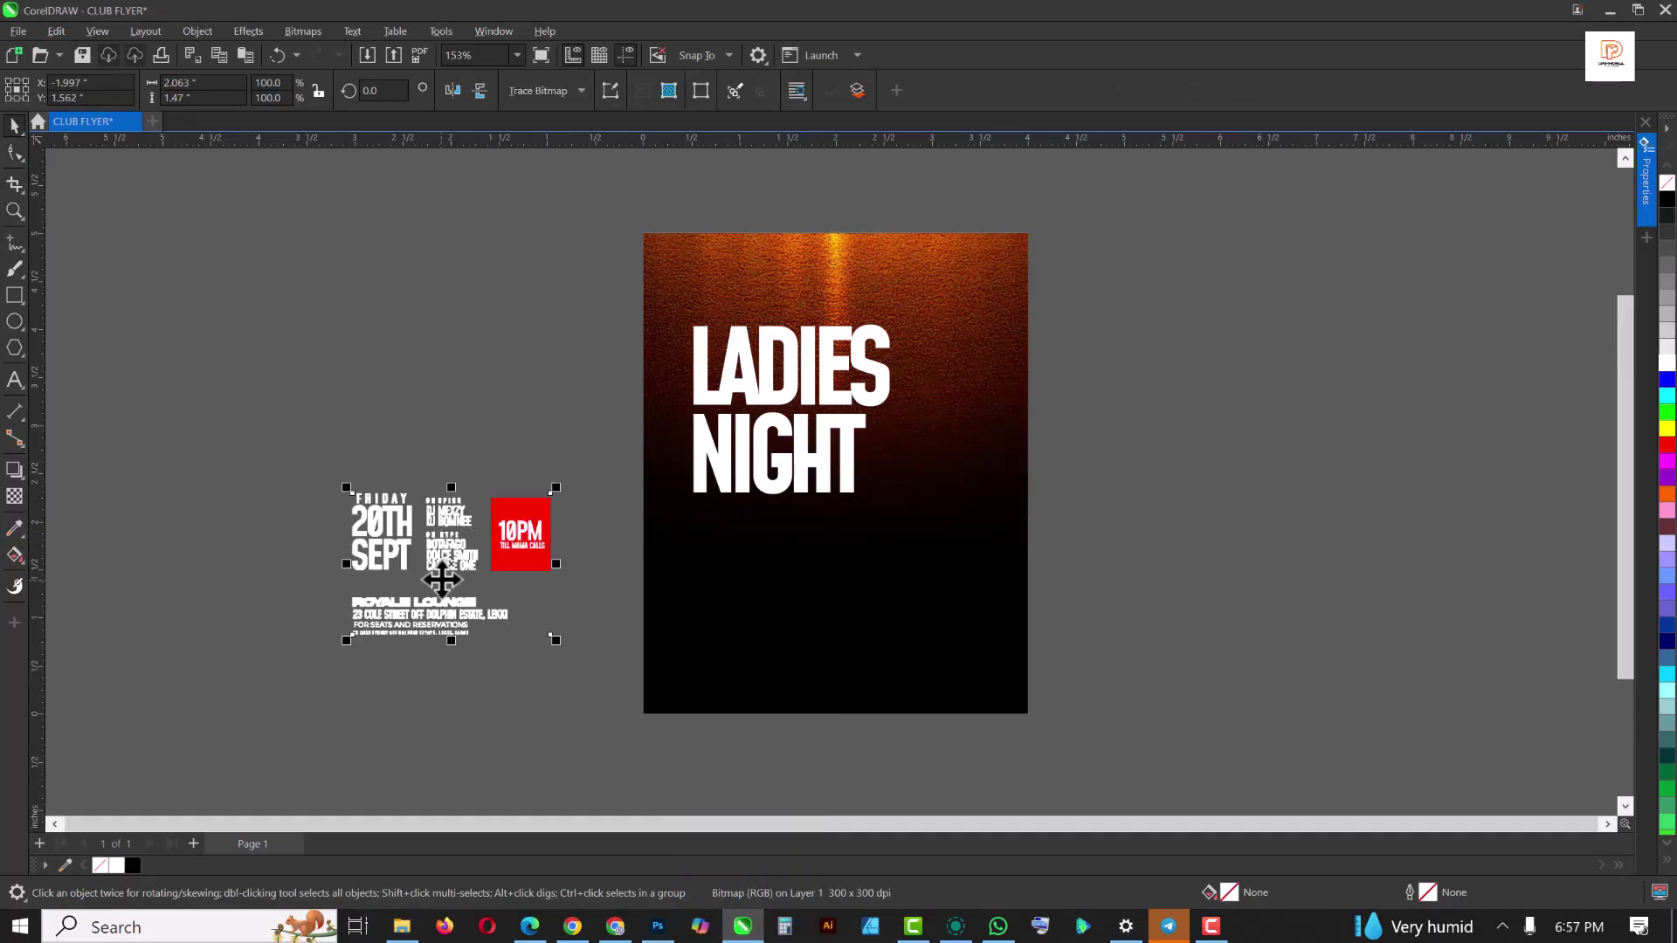
Move the event details image onto the flyer, directly beneath the LADIES NIGHT heading and aligned with its left edge
scroll(451, 530, "up", 5)
scroll(441, 508, "down", 2)
left_click_drag(441, 509, 870, 535)
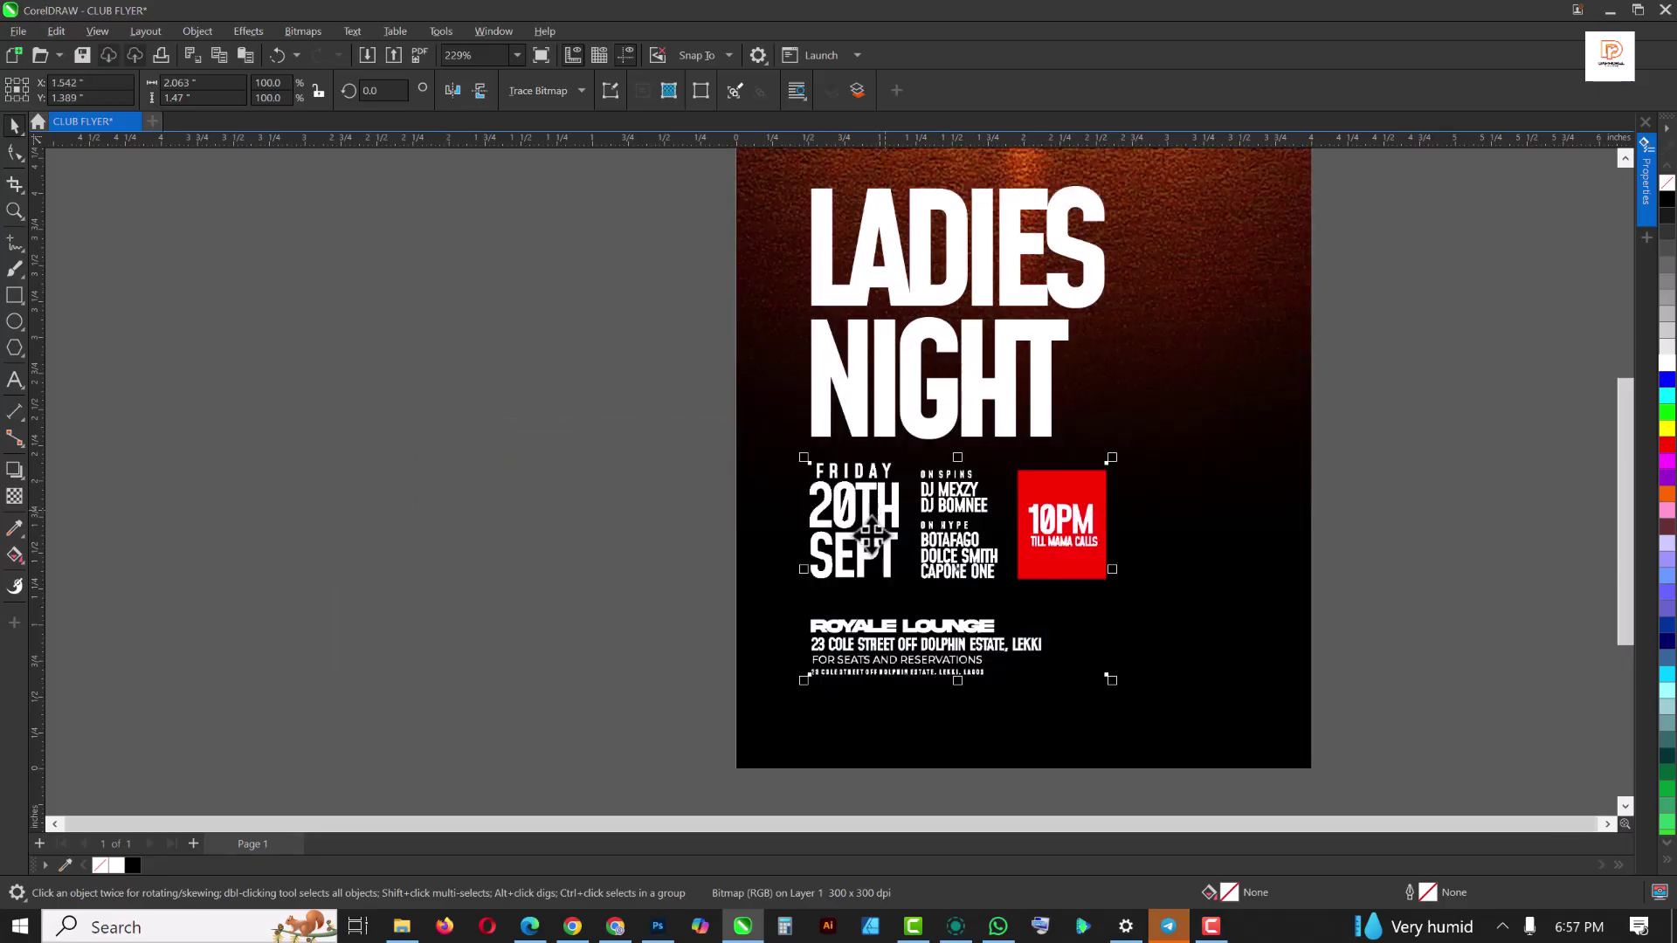
left_click(344, 201)
left_click(852, 353)
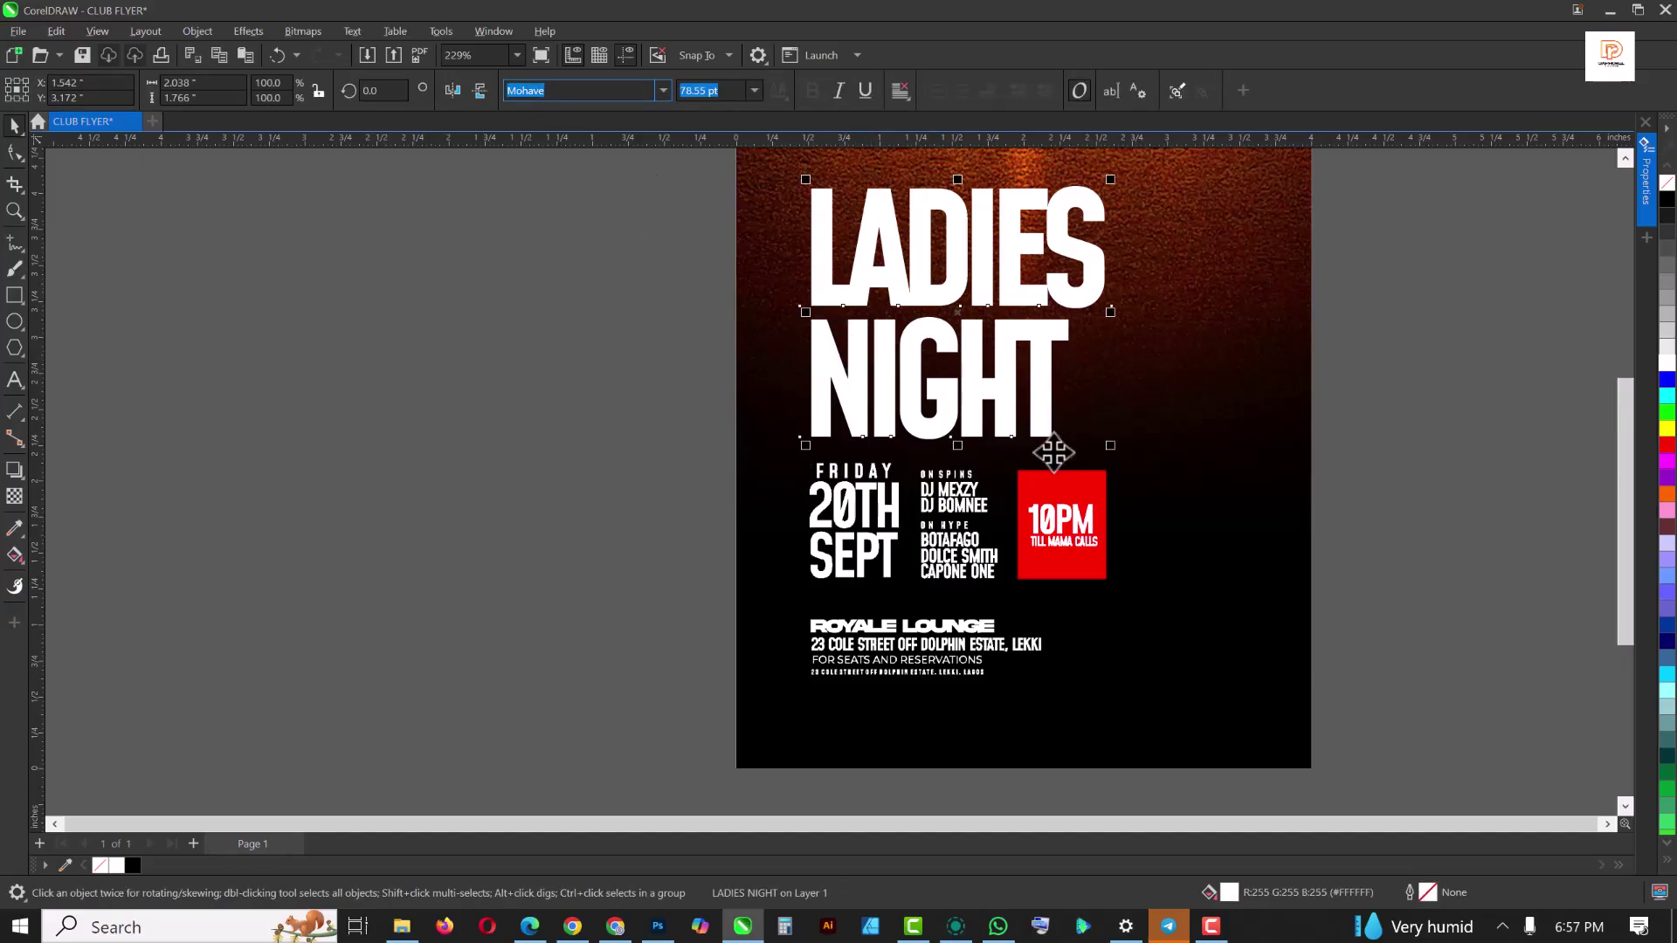
key("Escape")
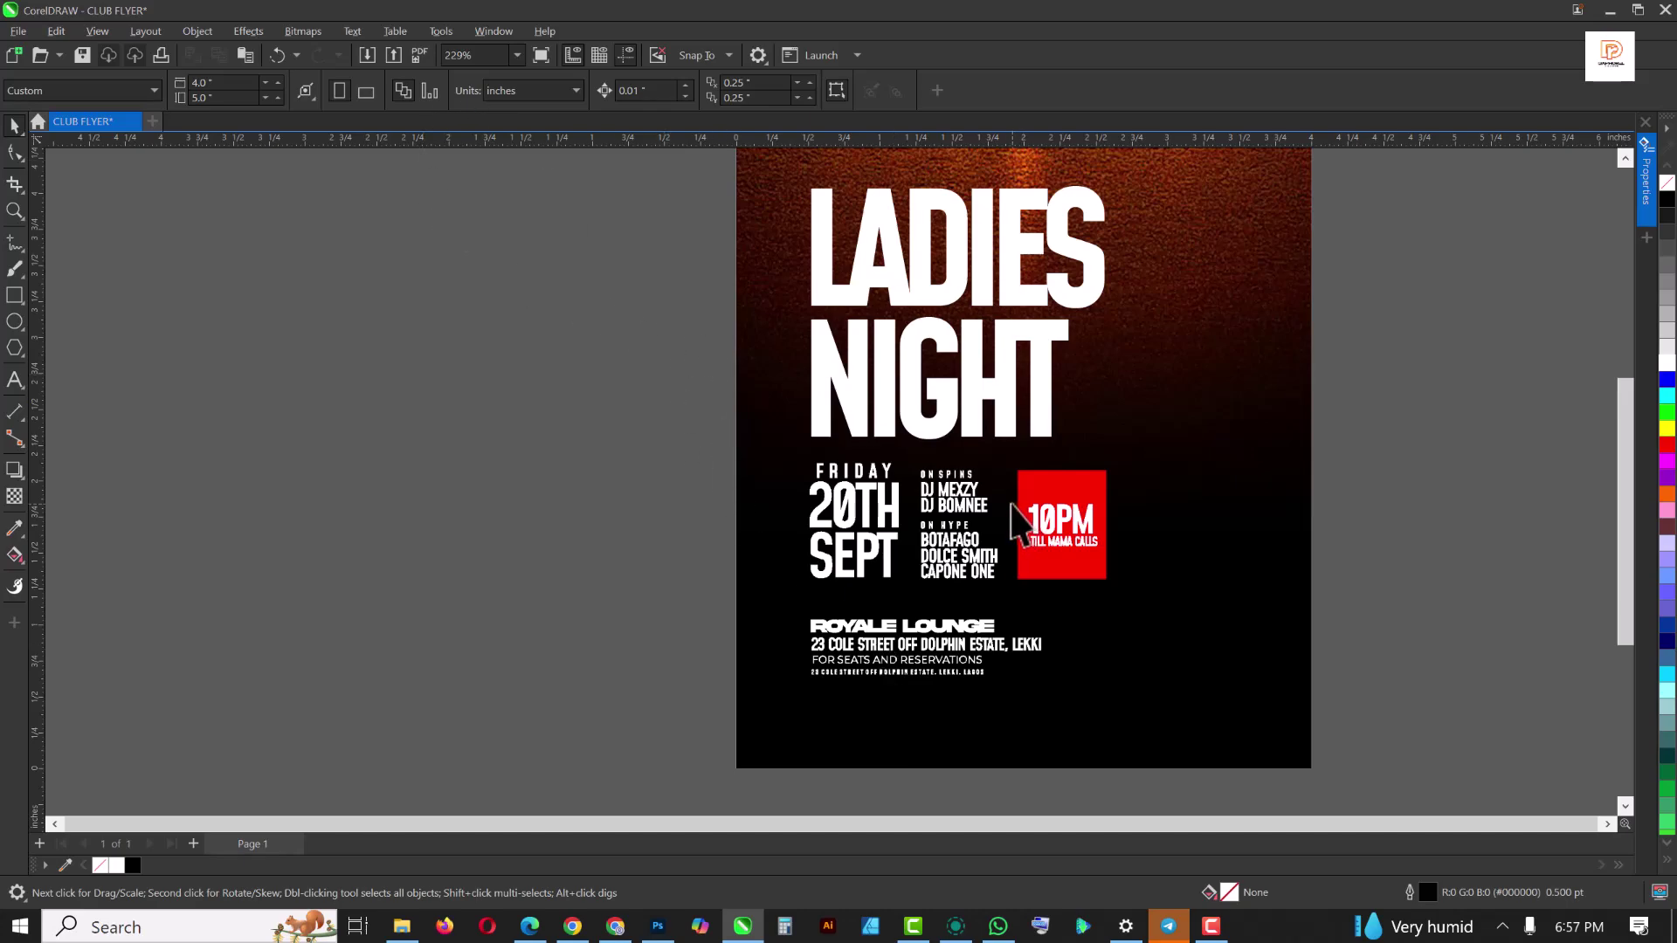
Move the LADIES NIGHT heading slightly upward to widen the gap above the event details
scroll(1004, 517, "down", 1)
left_click(946, 325)
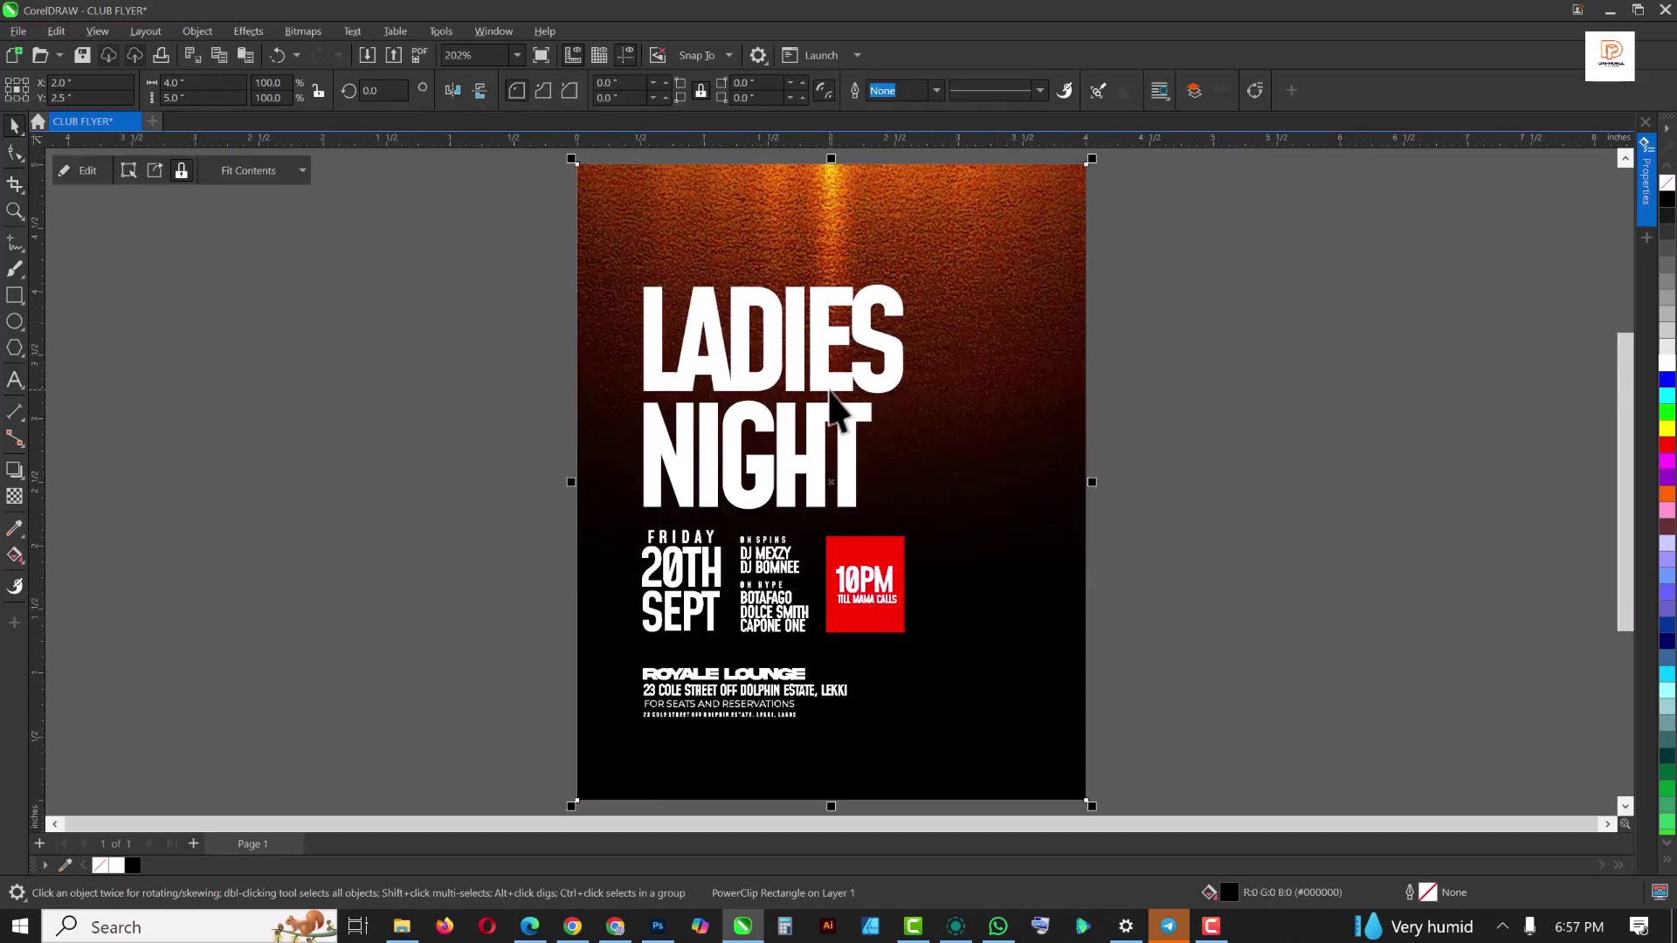
left_click(807, 361)
left_click_drag(811, 357, 811, 347)
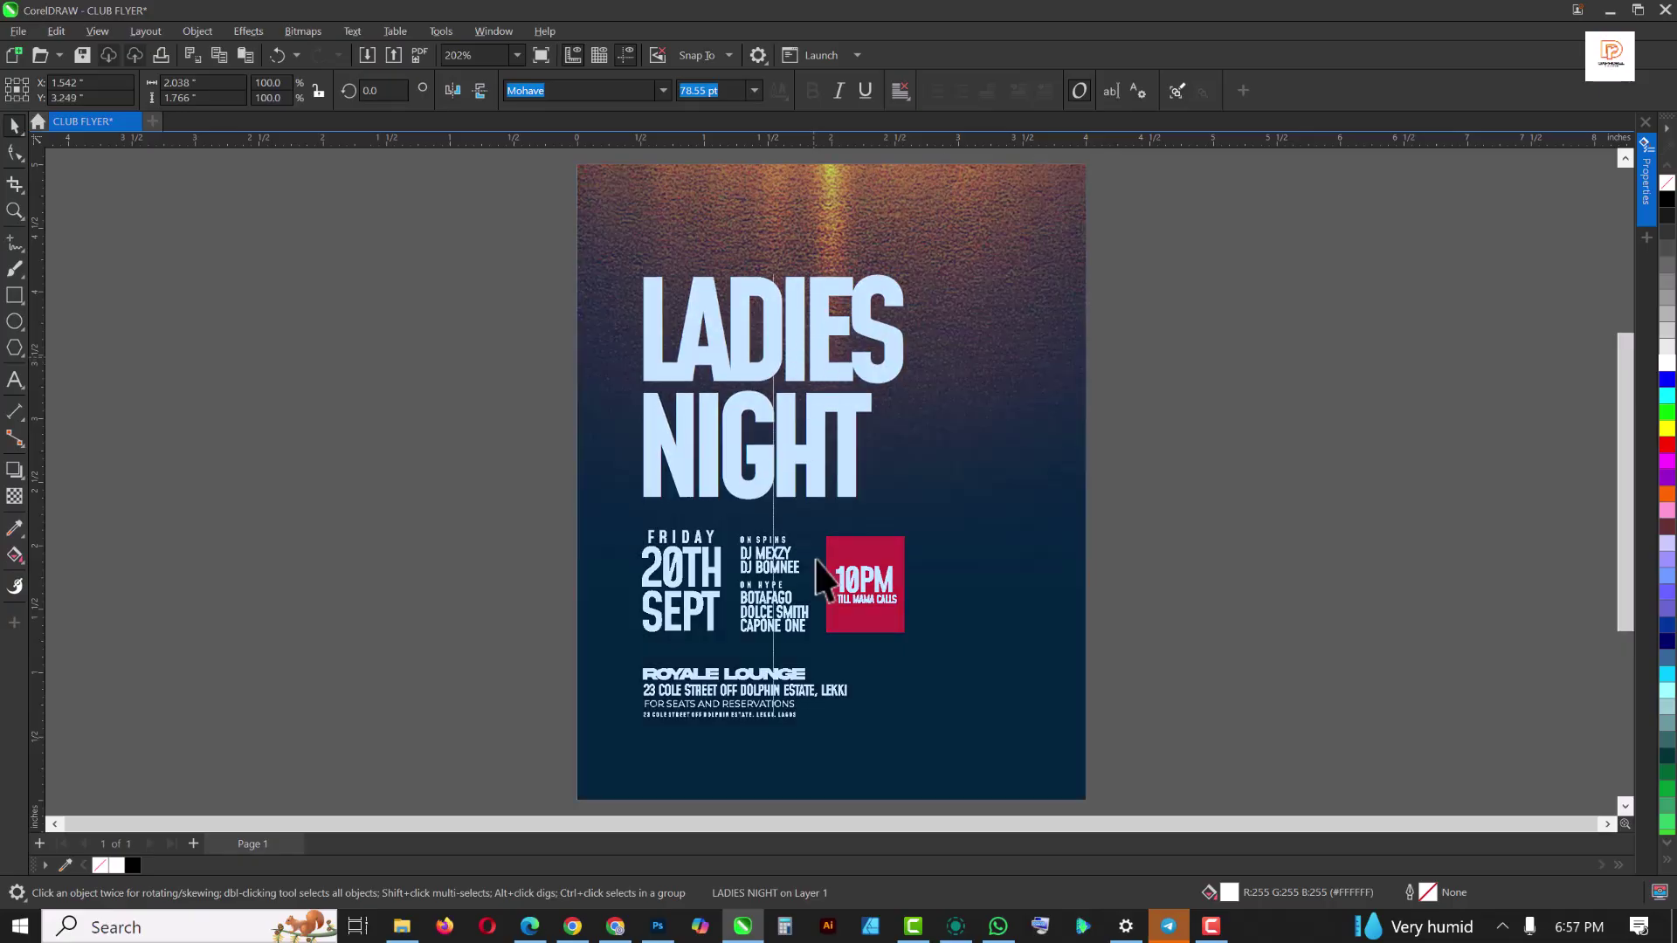
left_click(1301, 560)
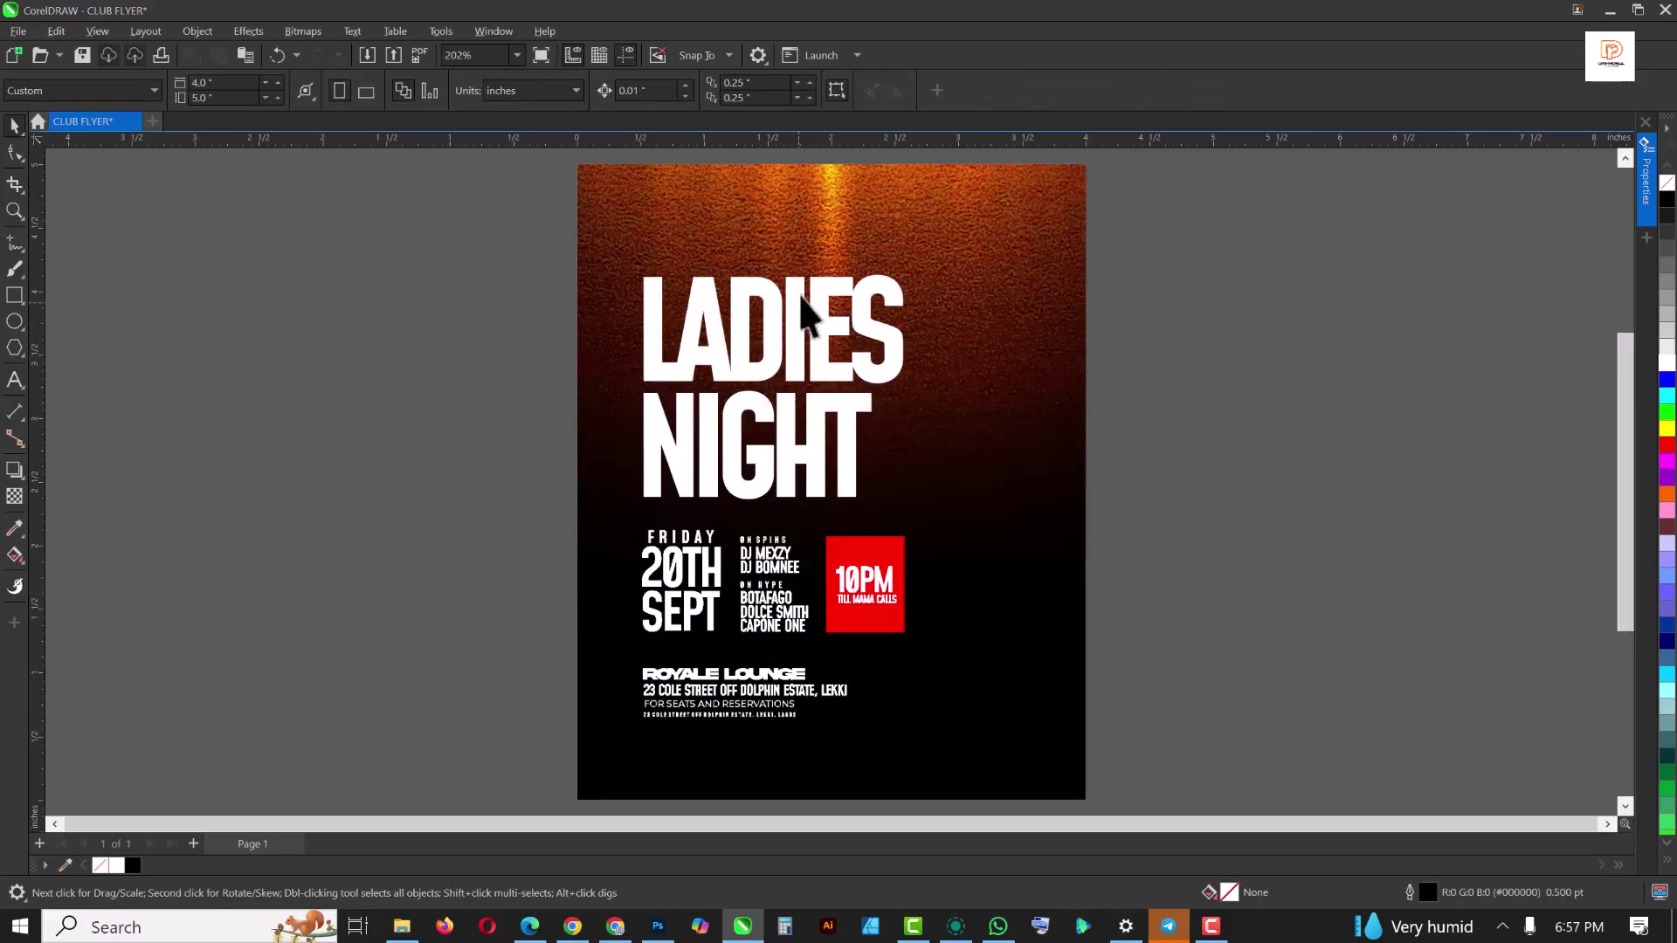
Shift the LADIES NIGHT heading and the event details together slightly toward the flyer's left edge
left_click_drag(1221, 244, 582, 814)
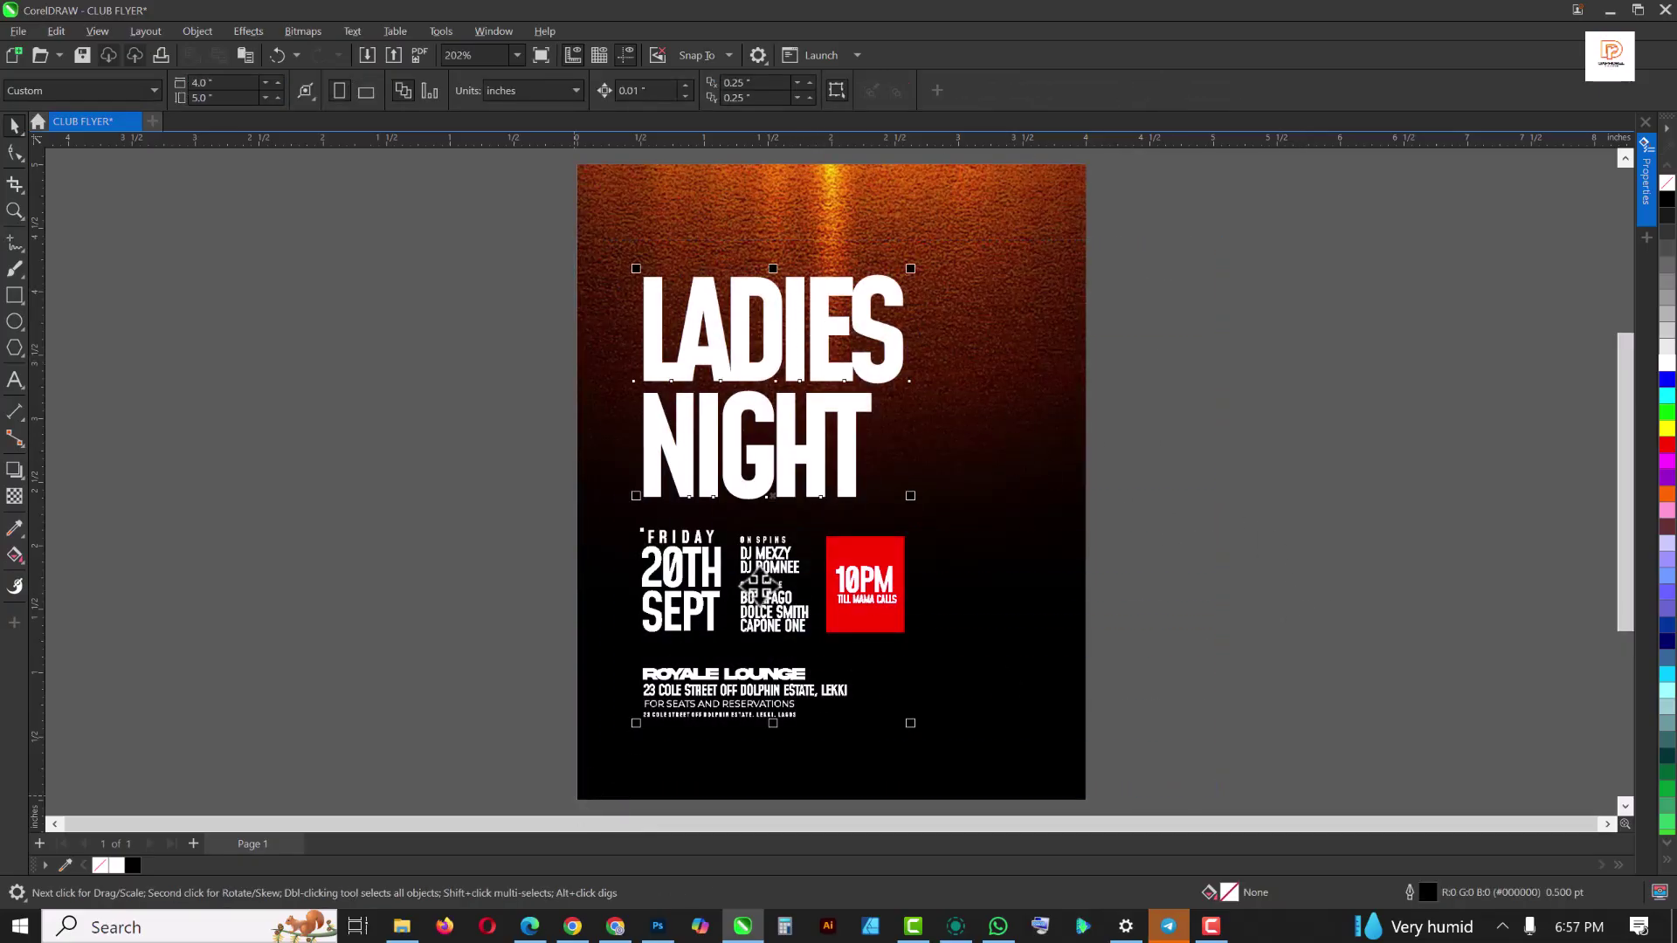
left_click_drag(770, 574, 758, 576)
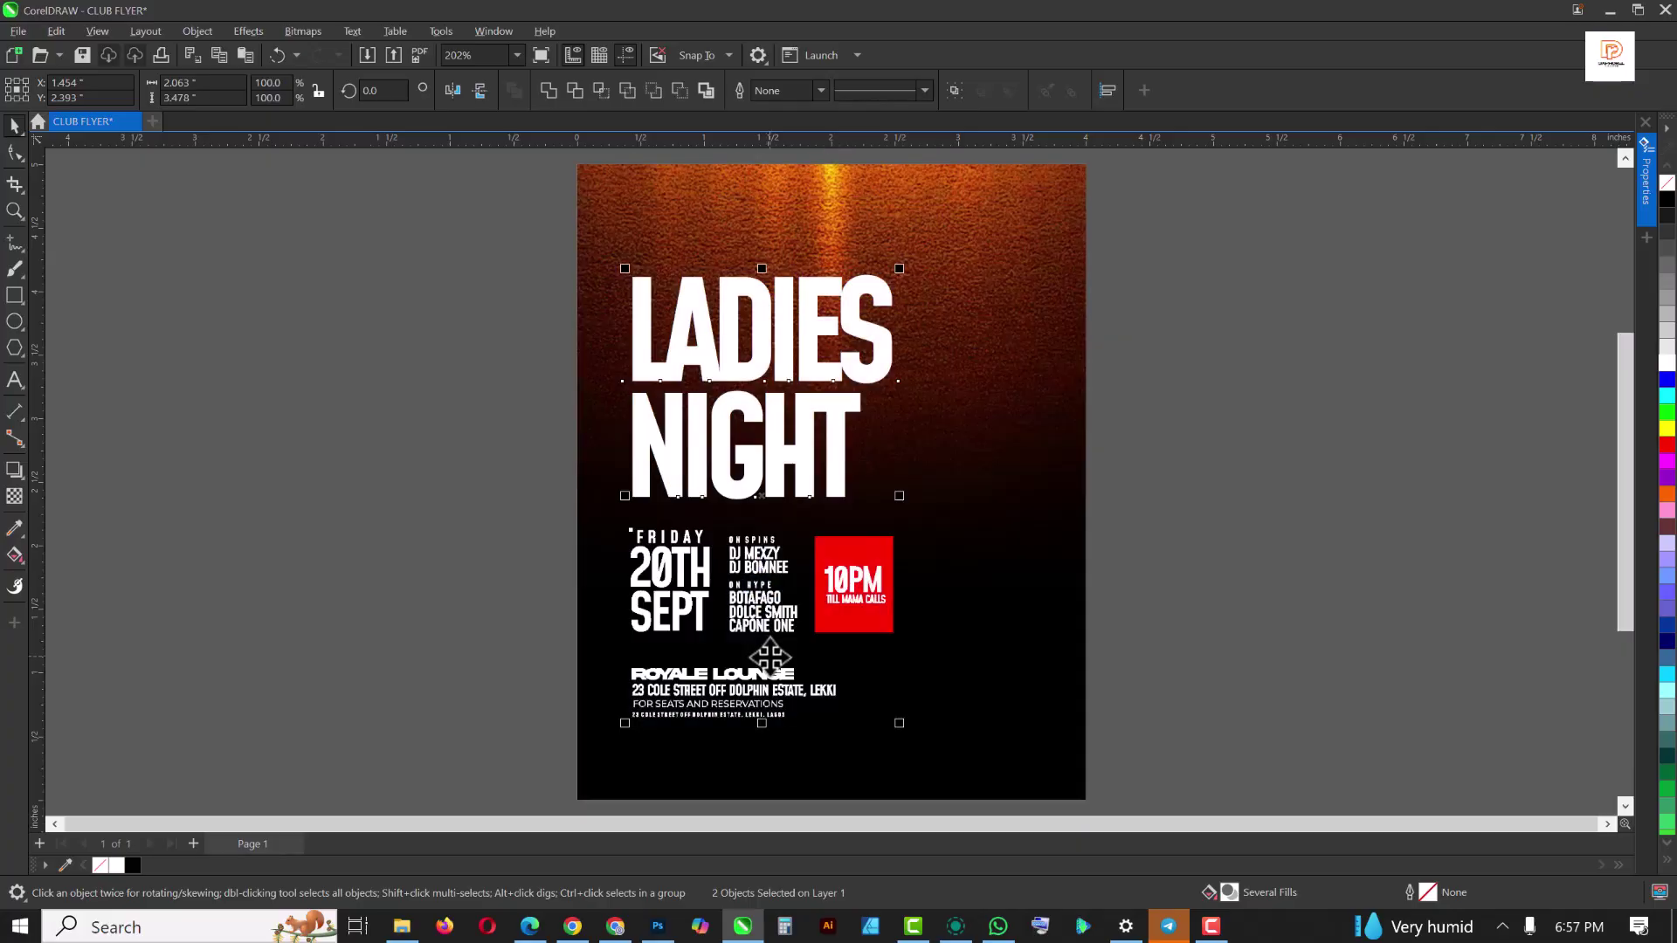
left_click(906, 534)
left_click(990, 492)
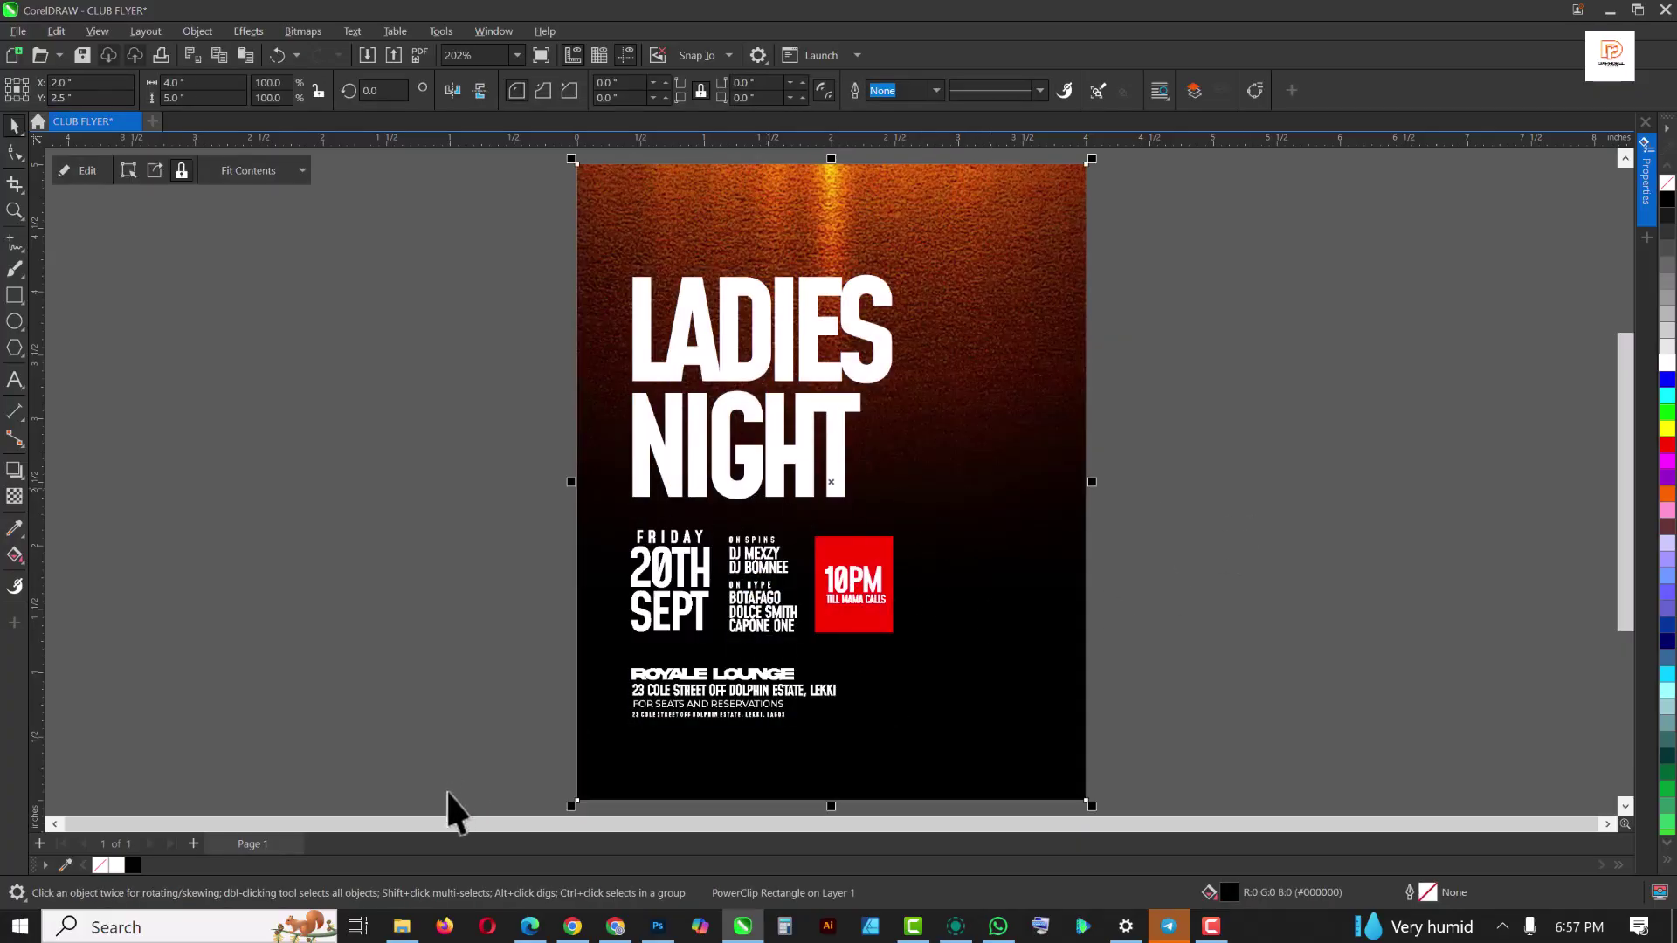
Bring the picture of the red-haired woman from the AWARD NIGHT folder into the CorelDRAW document
left_click(401, 926)
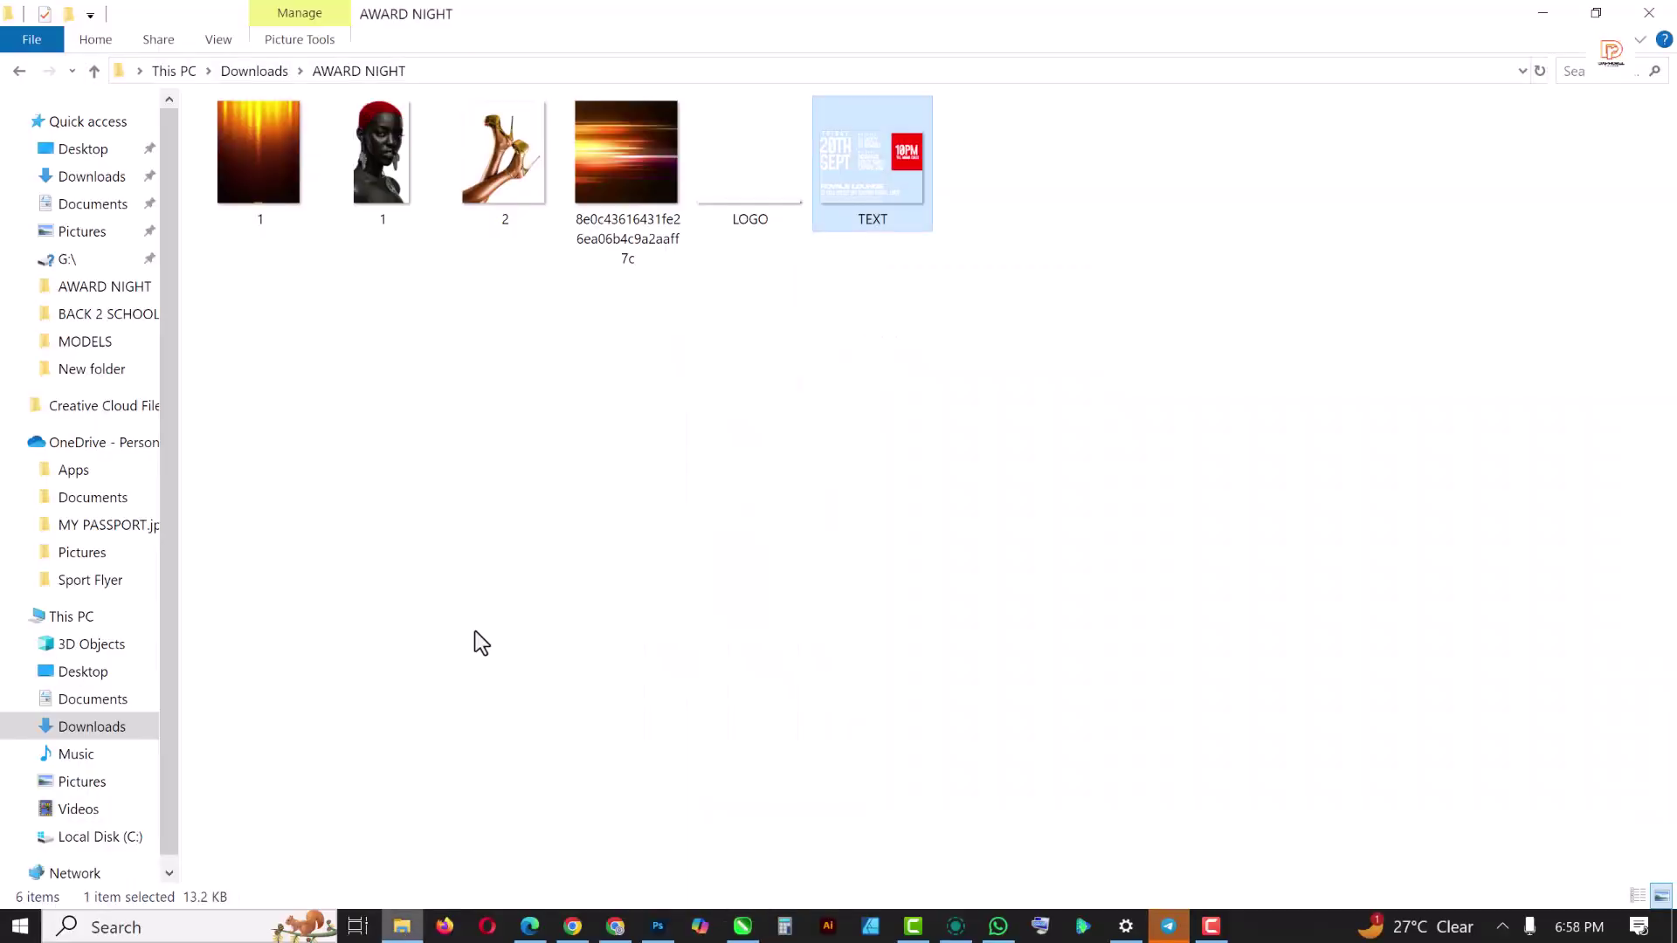
left_click(391, 174)
left_click_drag(395, 208, 1307, 327)
scroll(779, 500, "down", 3)
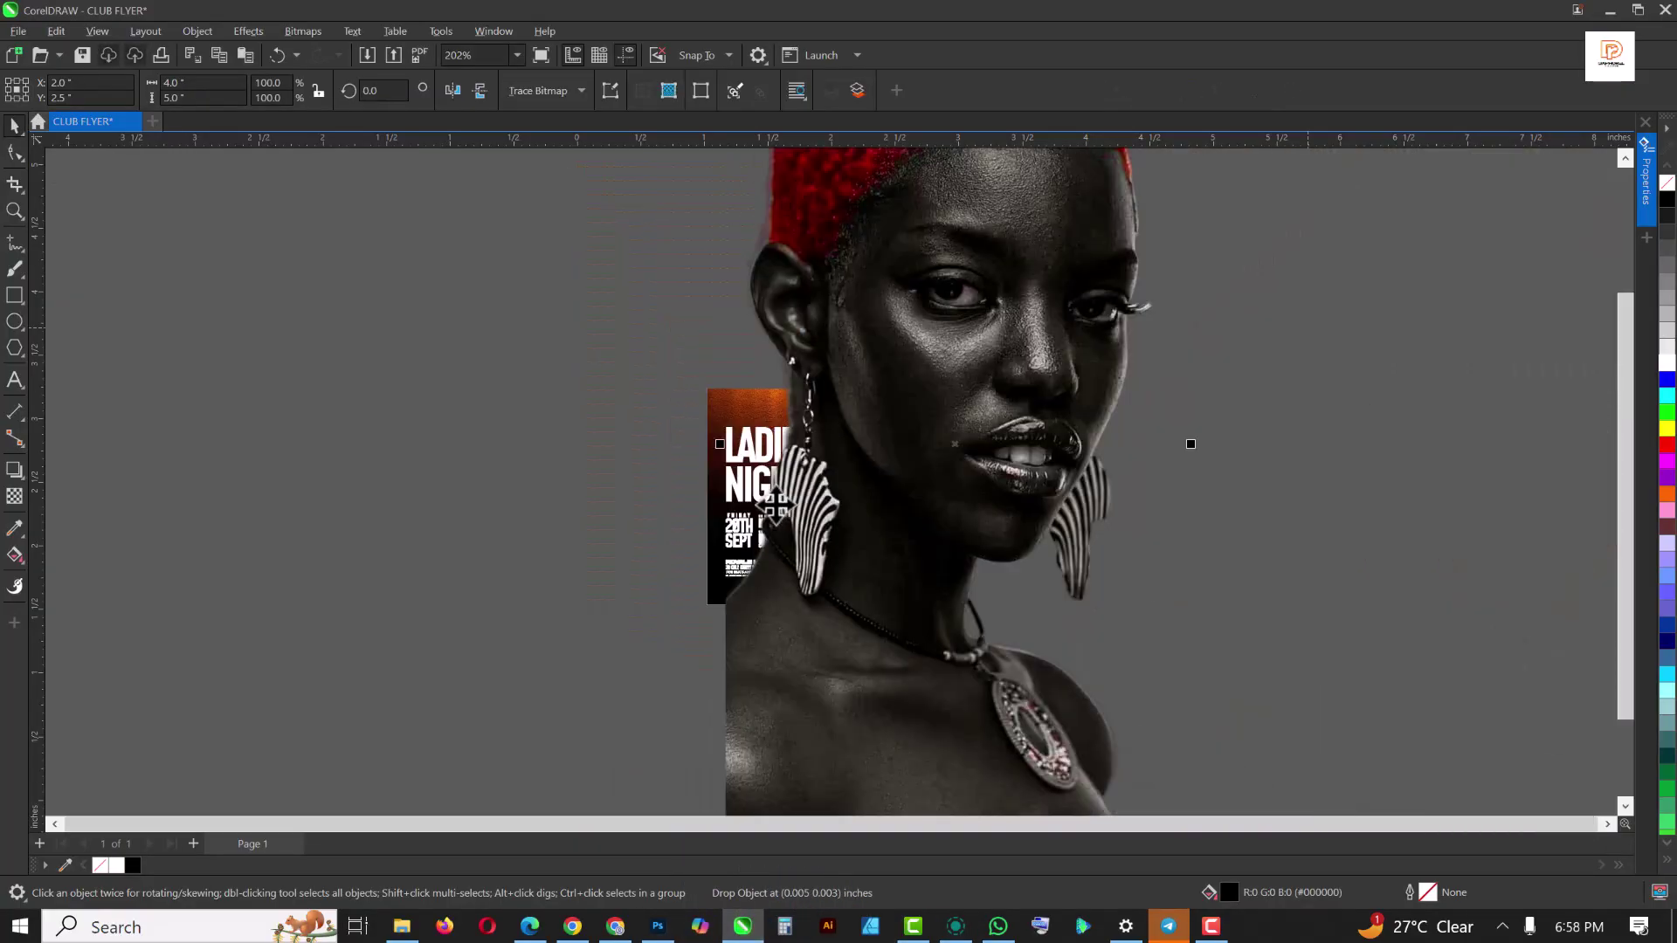
scroll(936, 457, "down", 1)
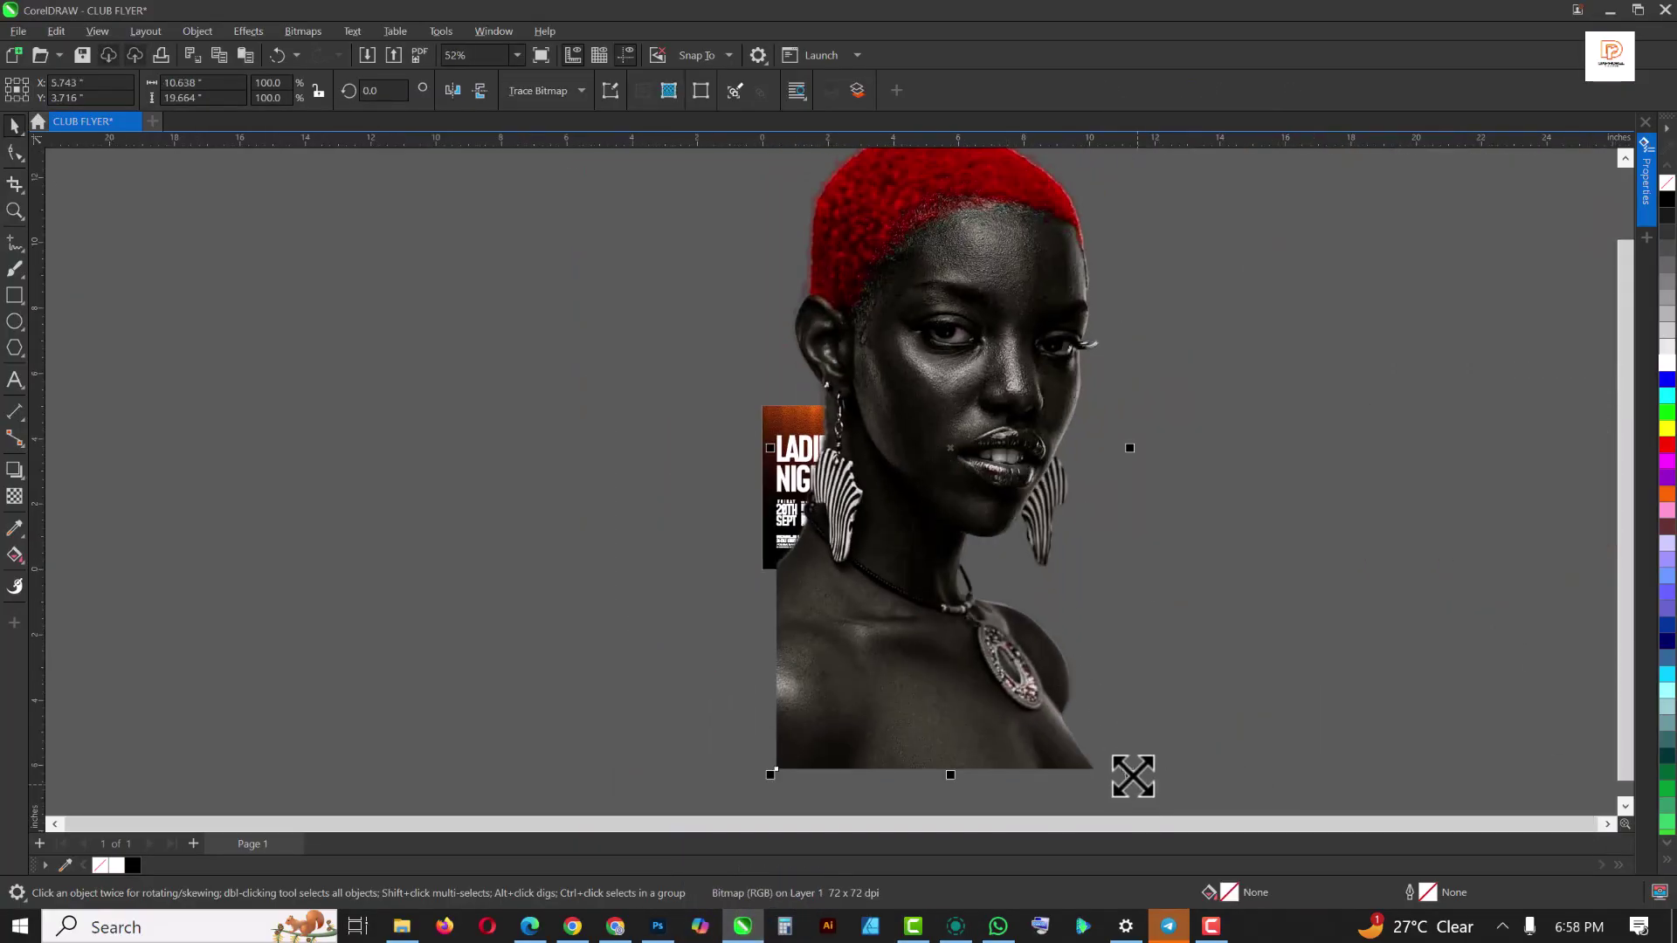
Scale the woman's picture to about 2.06 by 3.81 inches and place it over the flyer's lower-right edge
left_click_drag(1130, 775, 972, 520)
left_click_drag(961, 445, 905, 528)
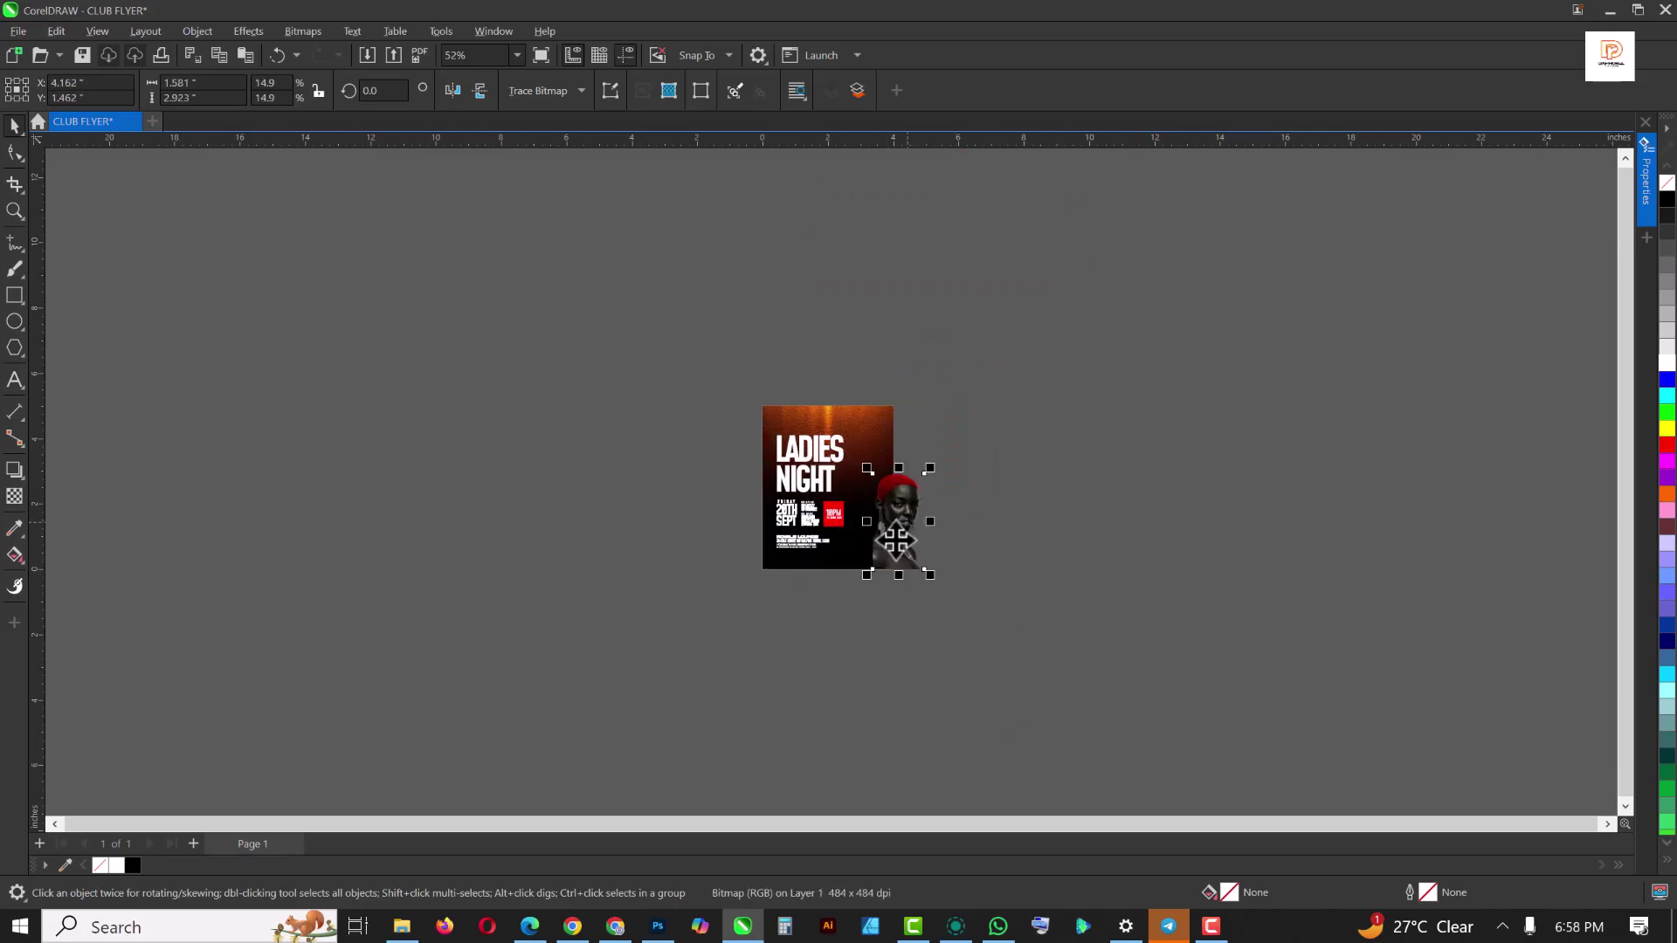
scroll(900, 532, "up", 4)
left_click_drag(973, 368, 993, 333)
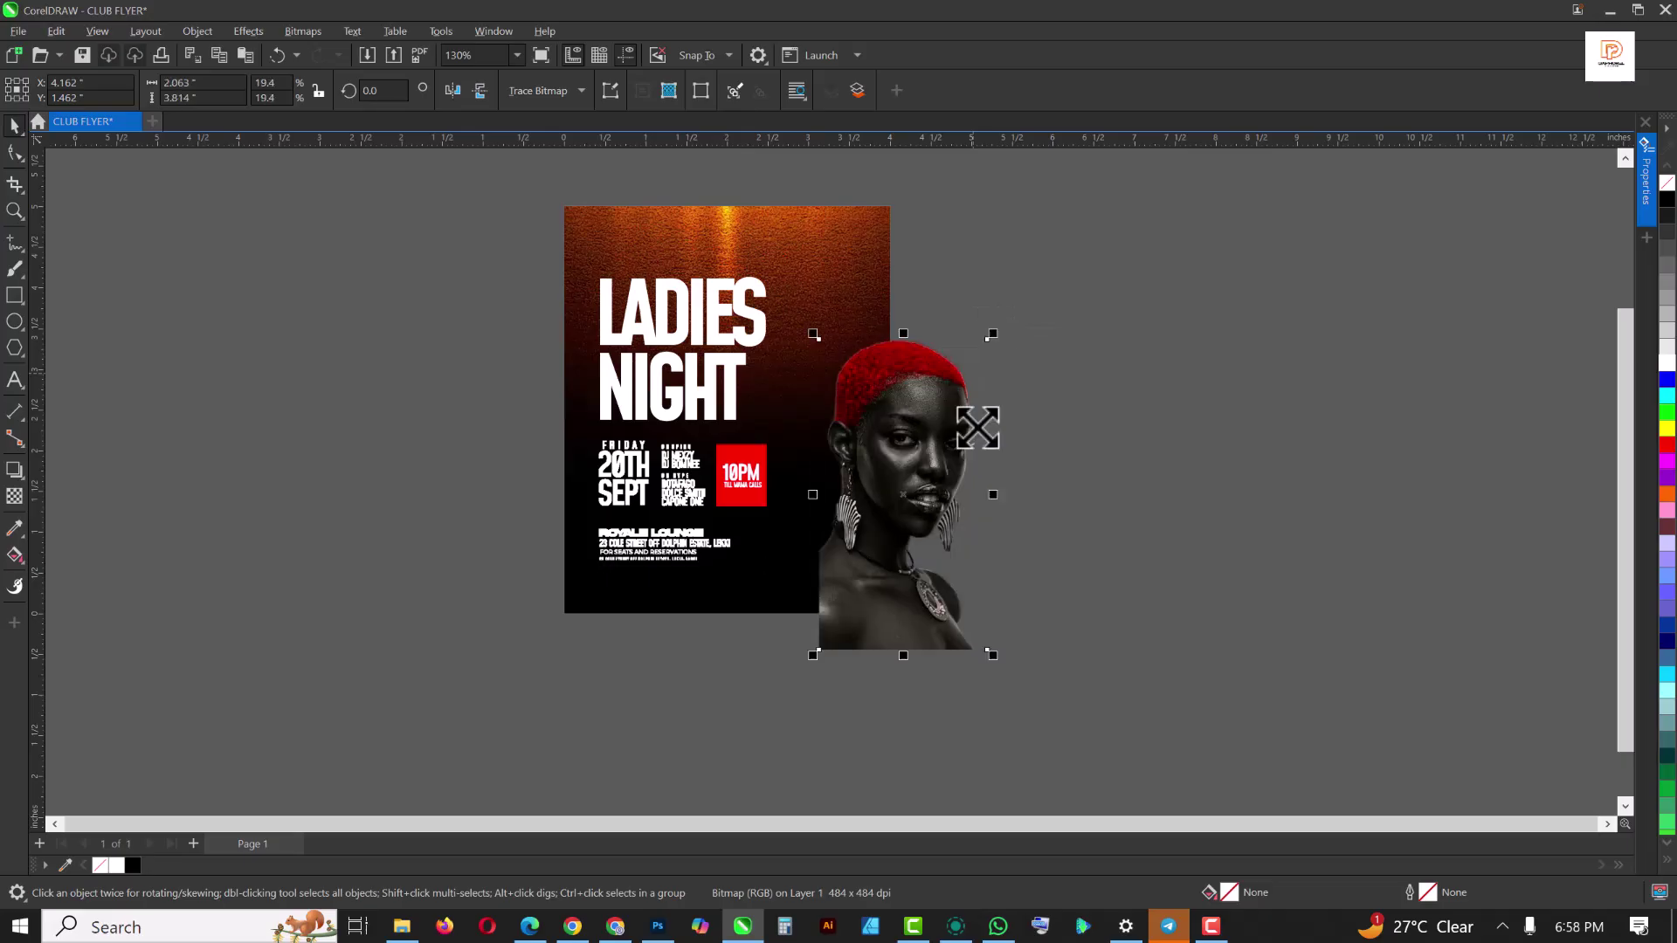
Mirror the woman's picture horizontally and position it beside the event details, overhanging the flyer's lower-right corner
left_click(453, 89)
left_click_drag(939, 559, 873, 524)
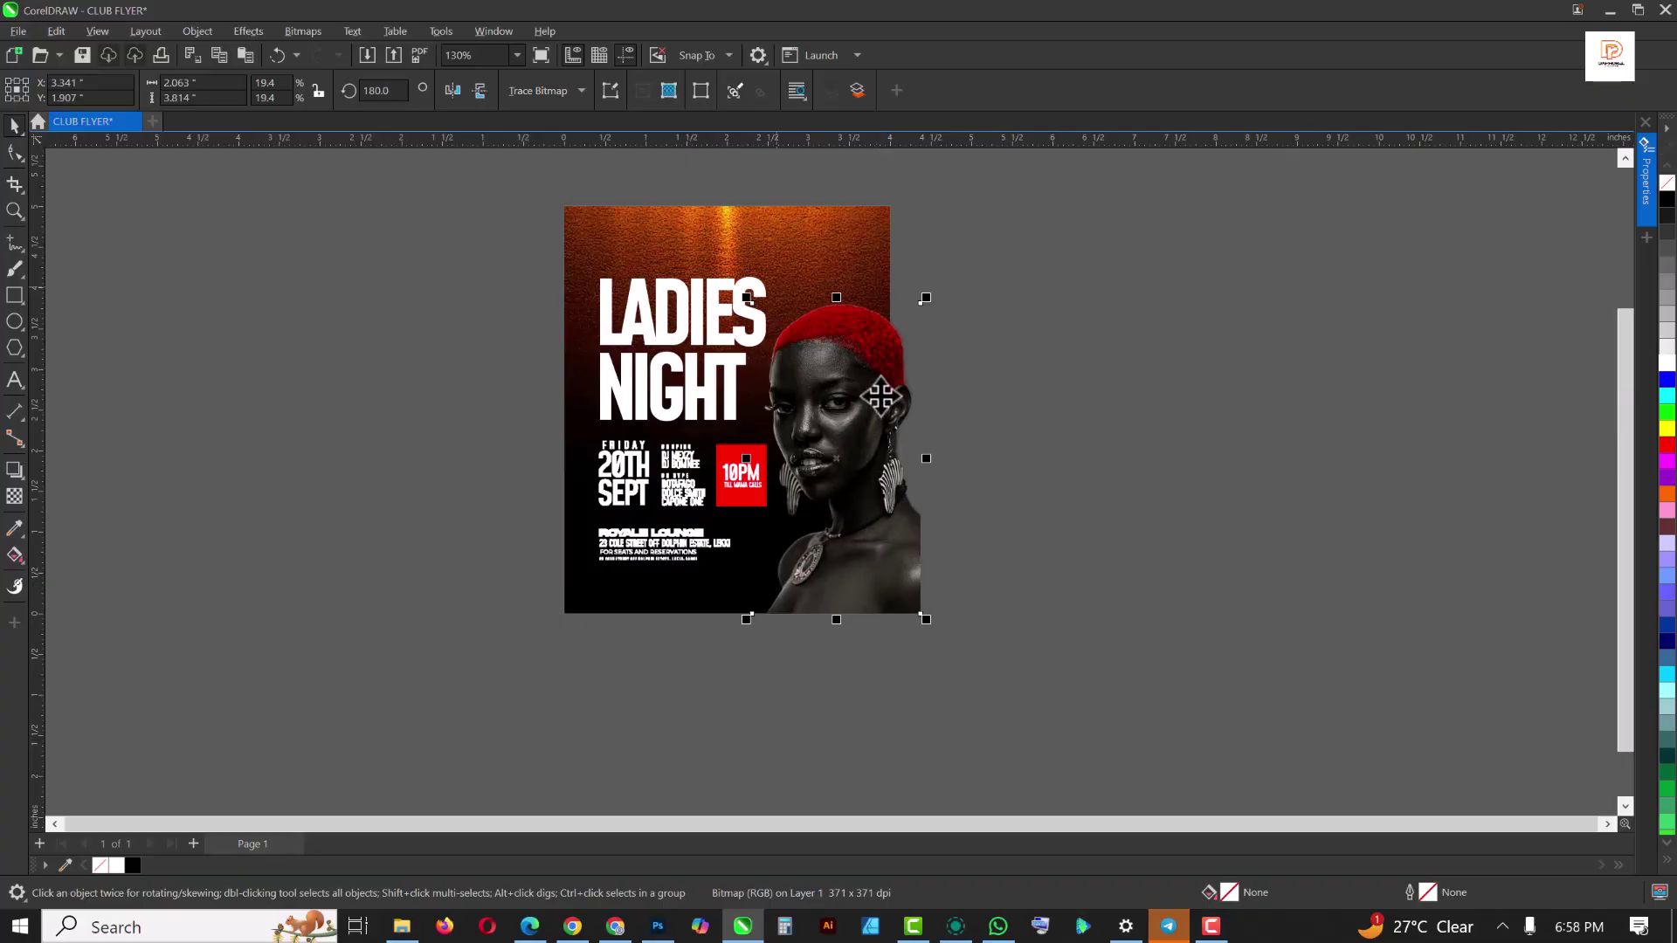
left_click_drag(881, 398, 845, 374)
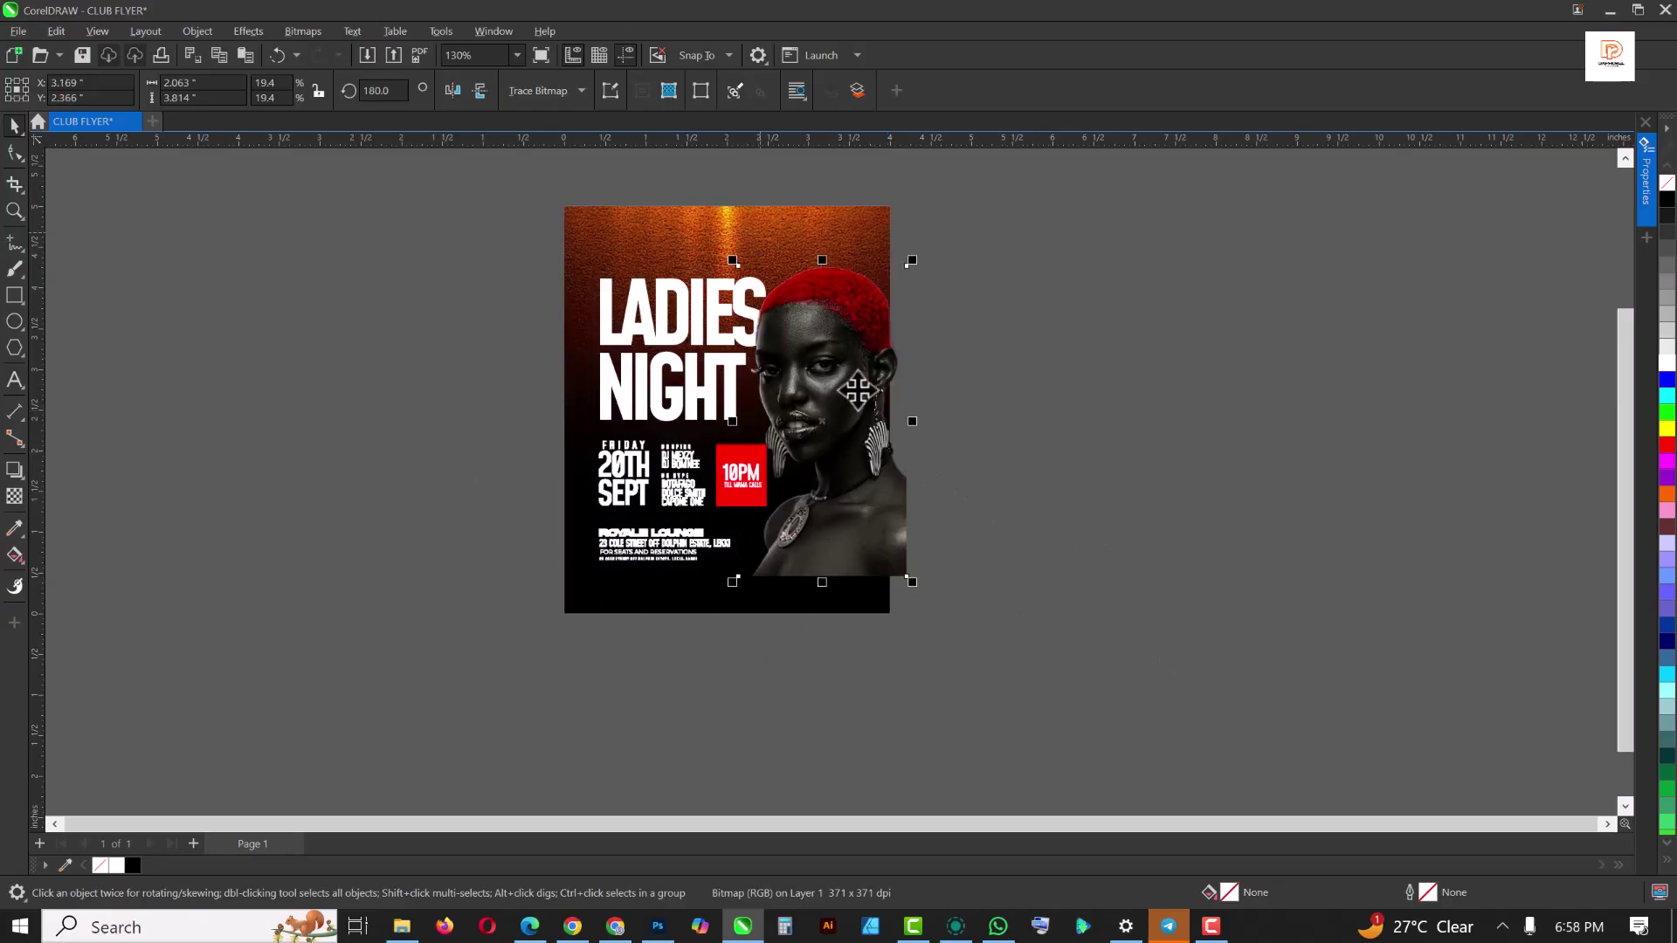
mouse_move(846, 430)
left_mouse_down()
mouse_move(848, 445)
mouse_move(838, 416)
mouse_move(847, 443)
left_mouse_up()
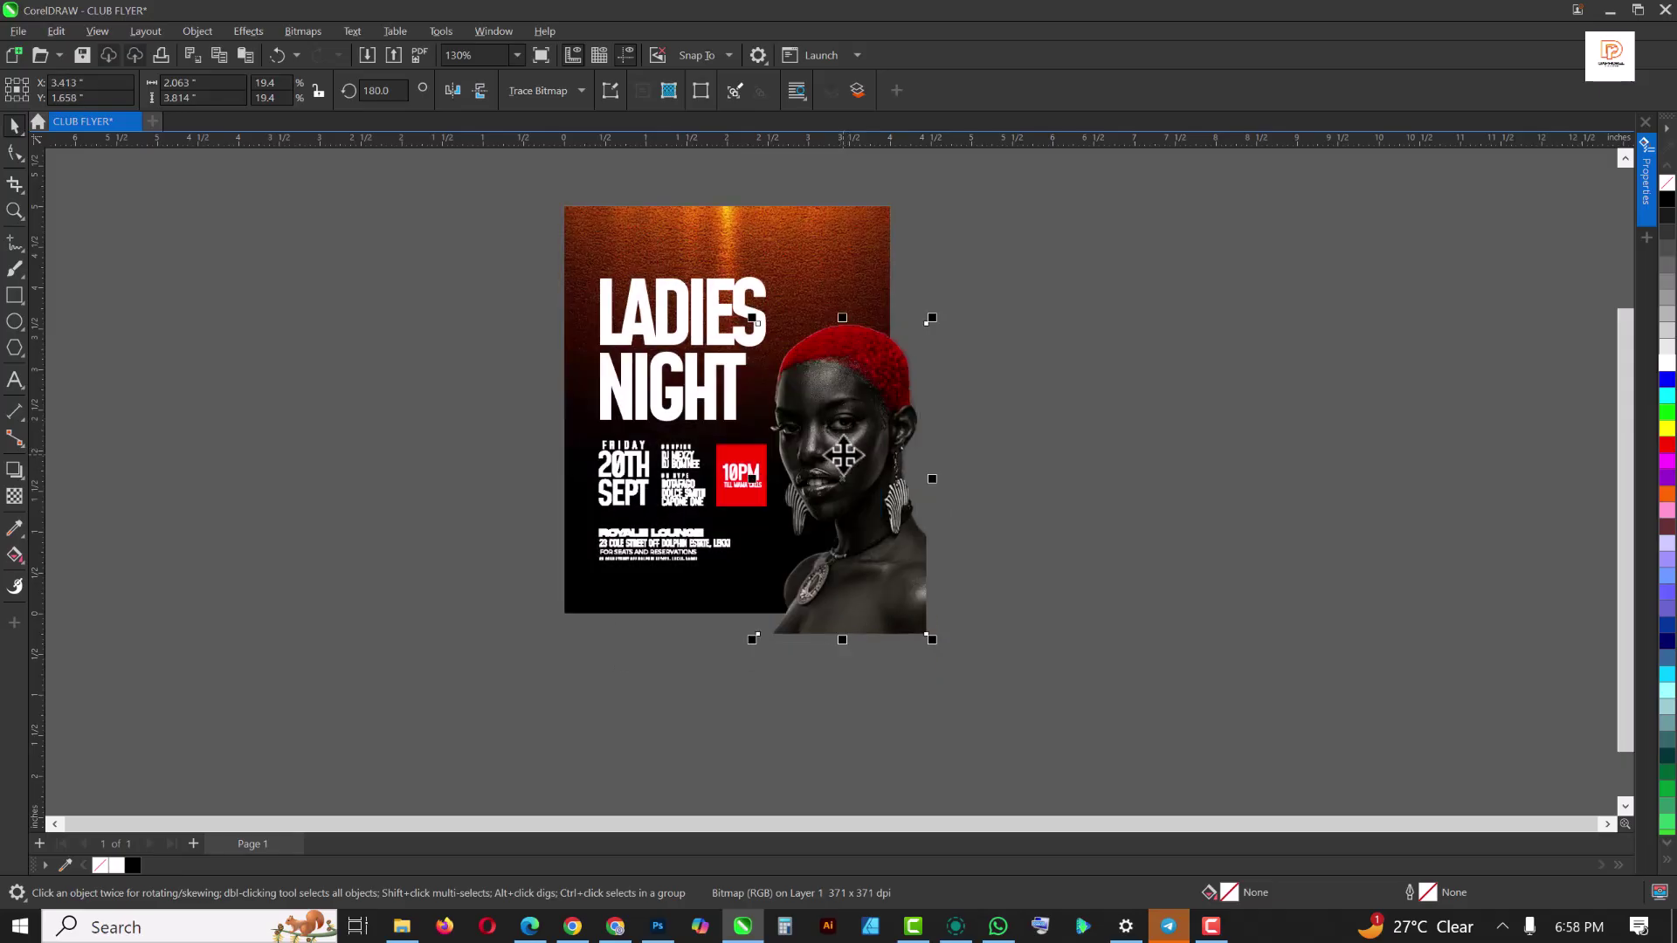
Cut the woman's picture and paste it into the flyer's PowerClip contents
right_click(842, 447)
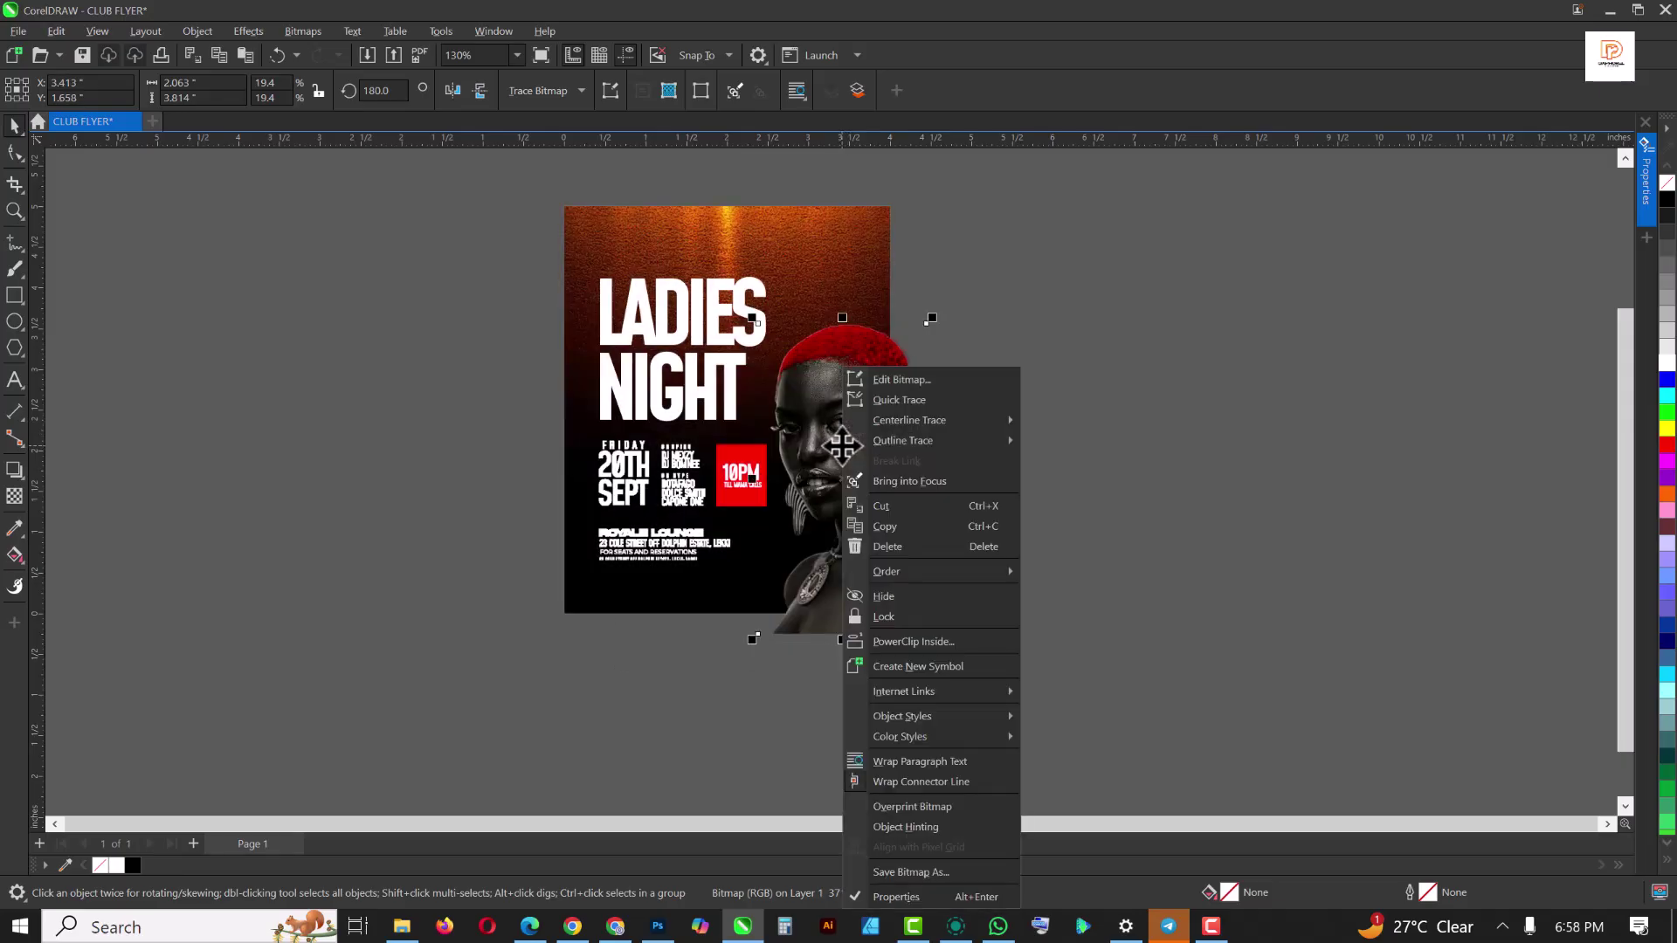
left_click(903, 510)
left_click(812, 264)
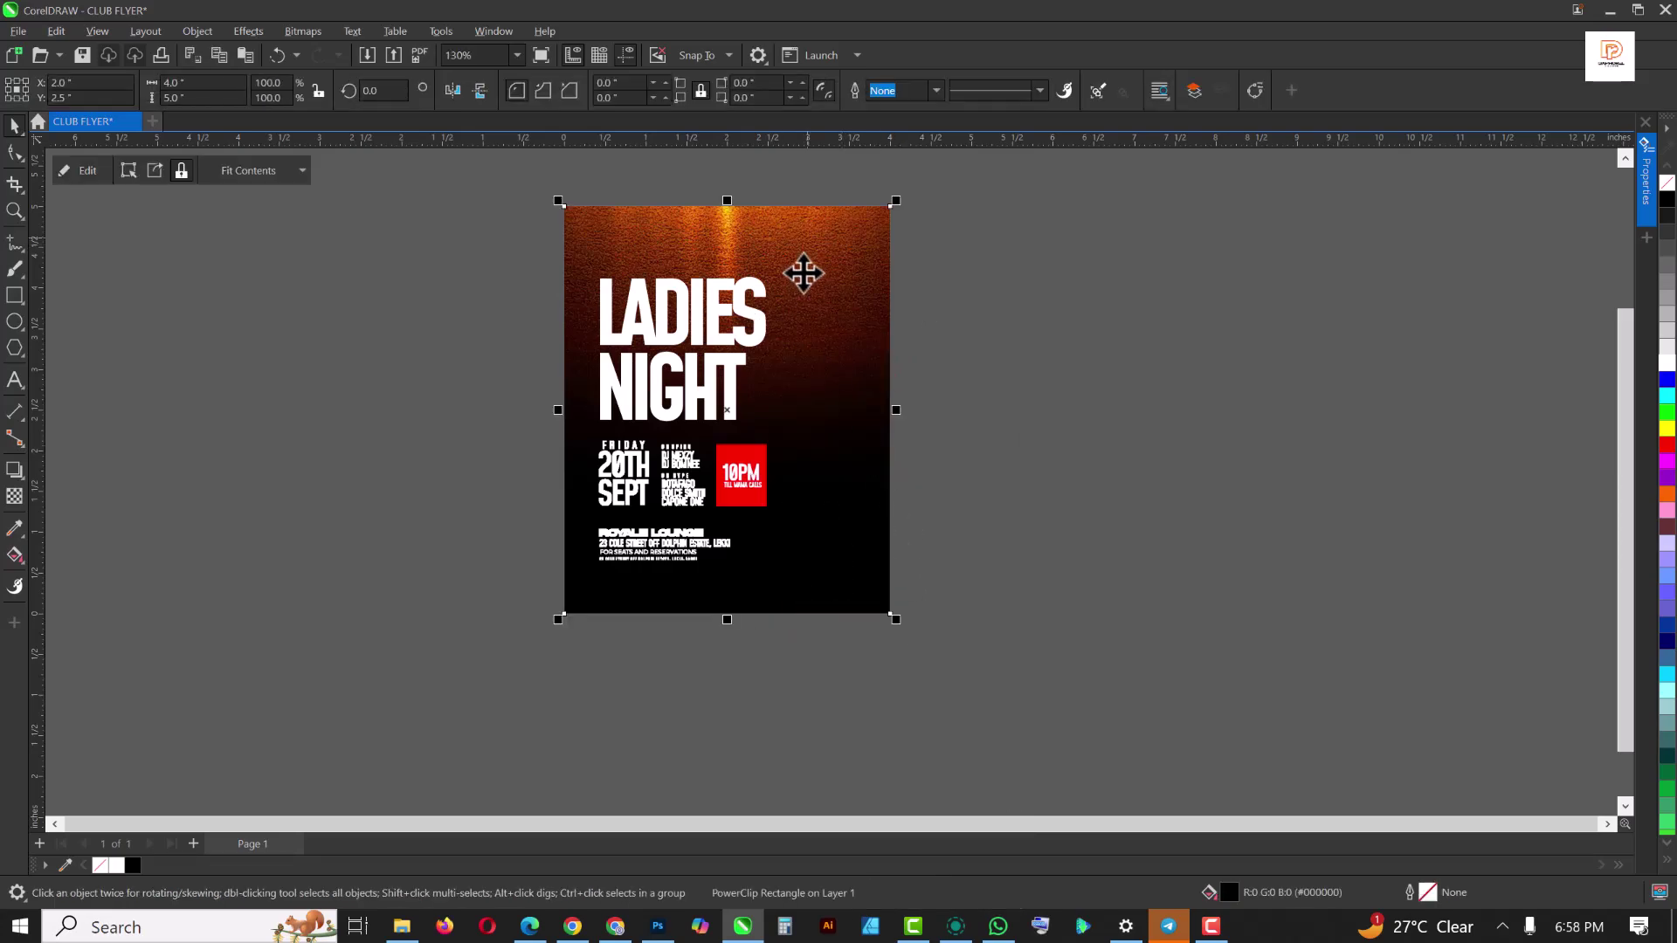
left_click(83, 172)
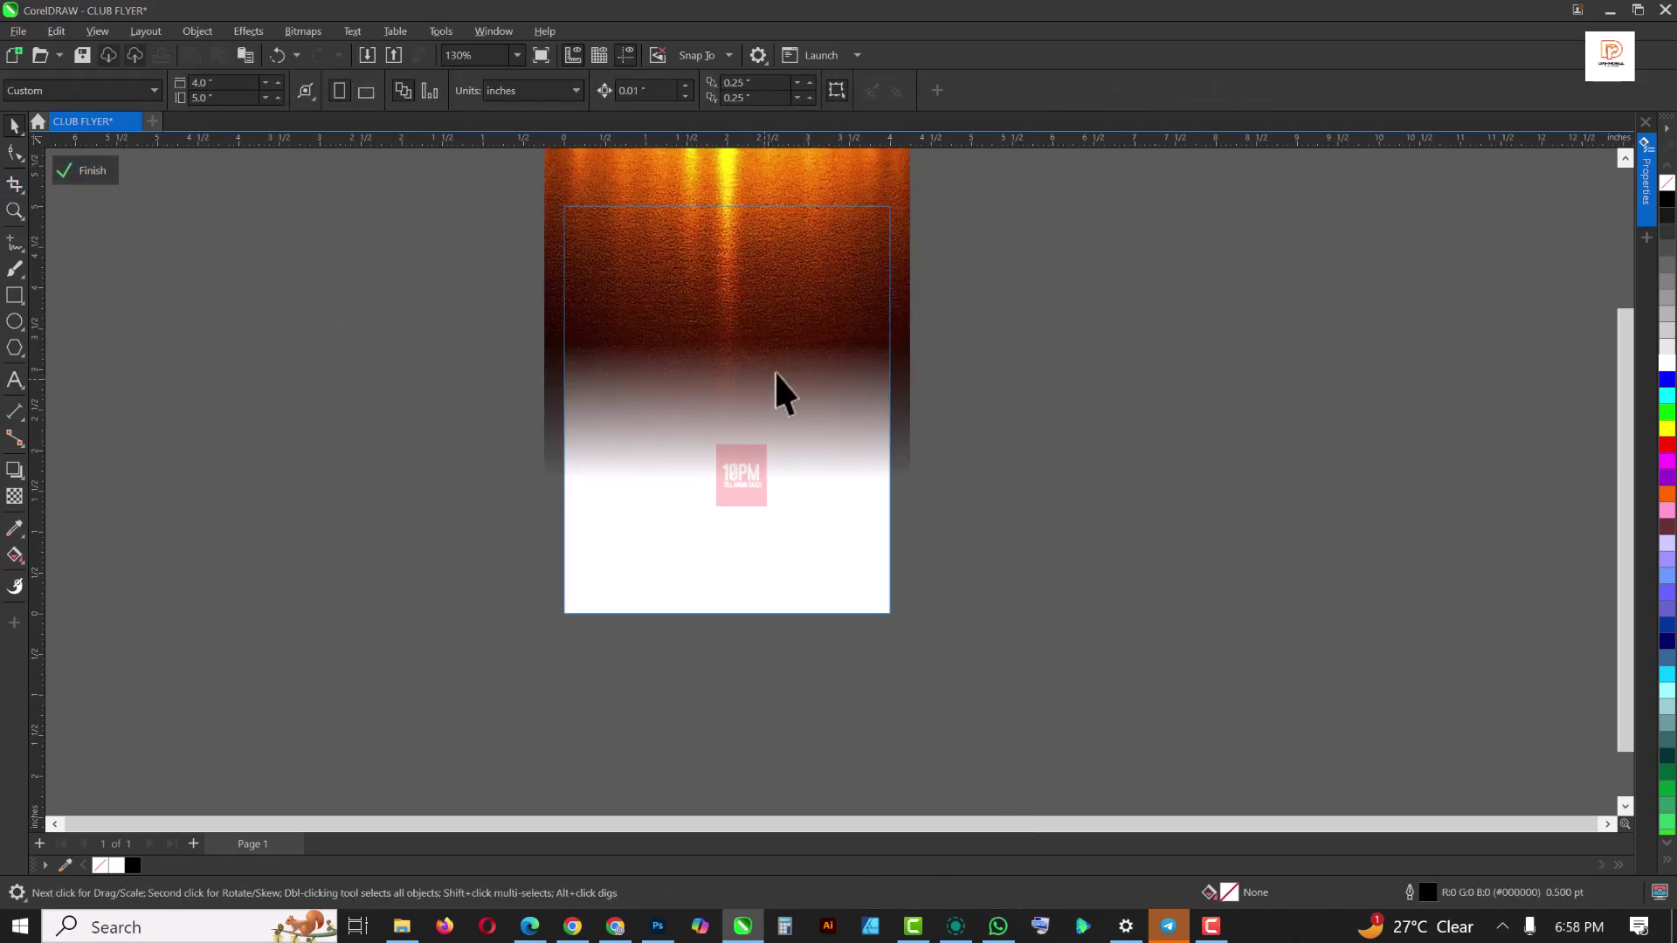
left_click(793, 358)
key("ctrl+v")
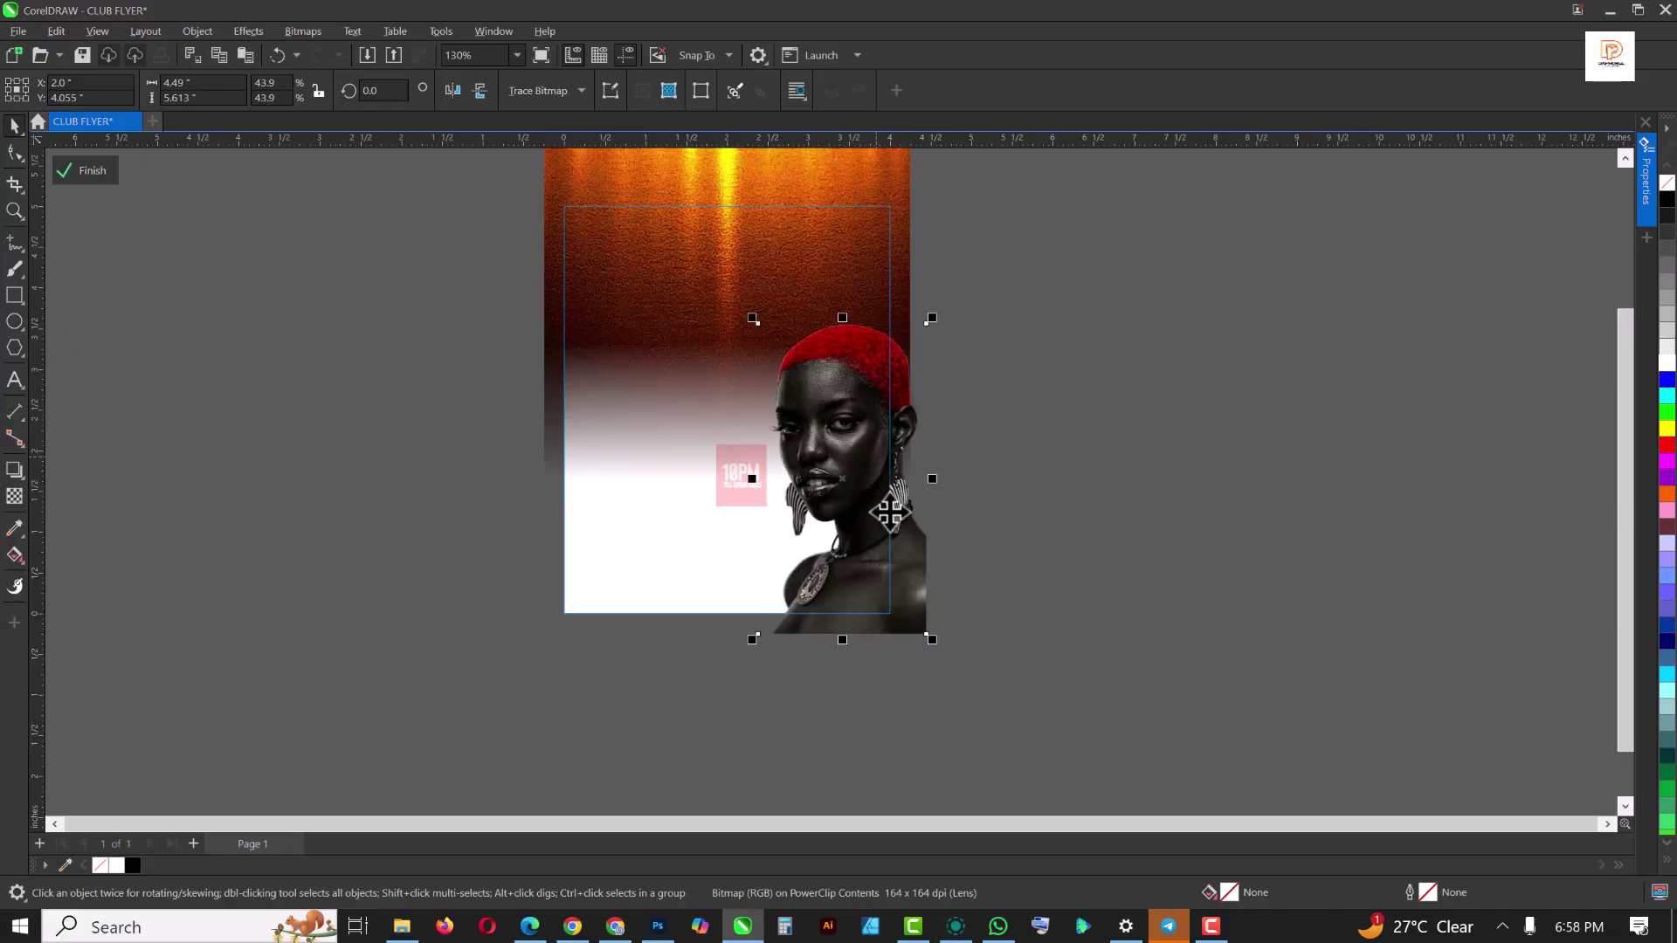
Shift the woman's picture slightly down and to the right inside the PowerClip, and finish editing
left_click_drag(834, 441, 848, 452)
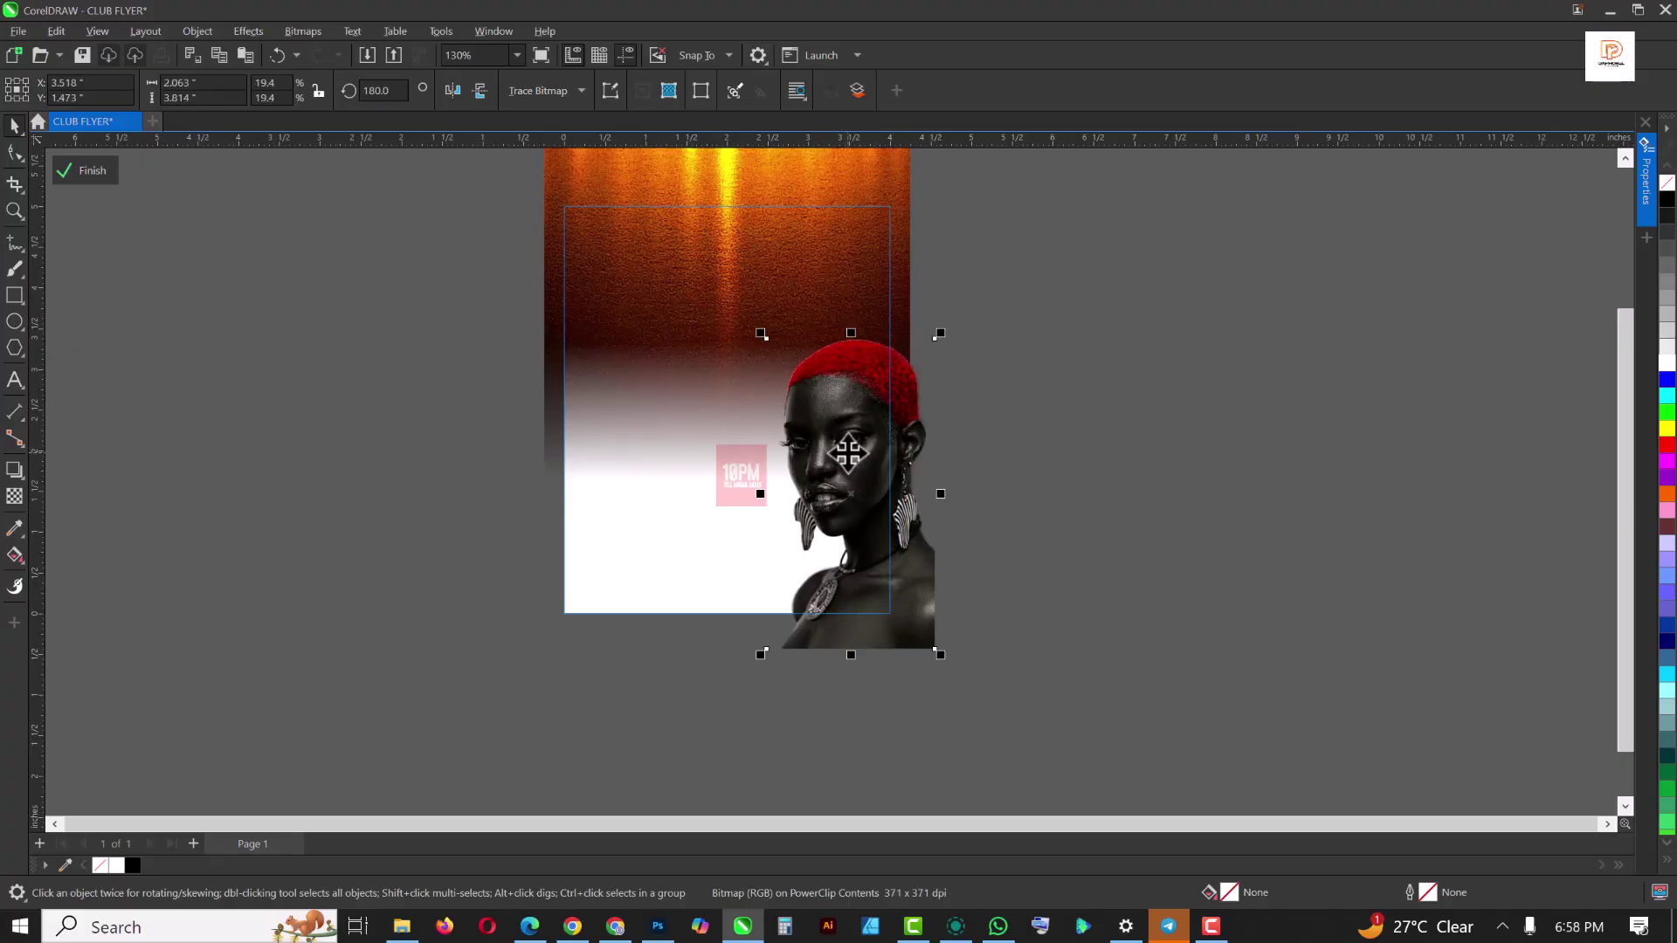
left_click(85, 171)
left_click(985, 411)
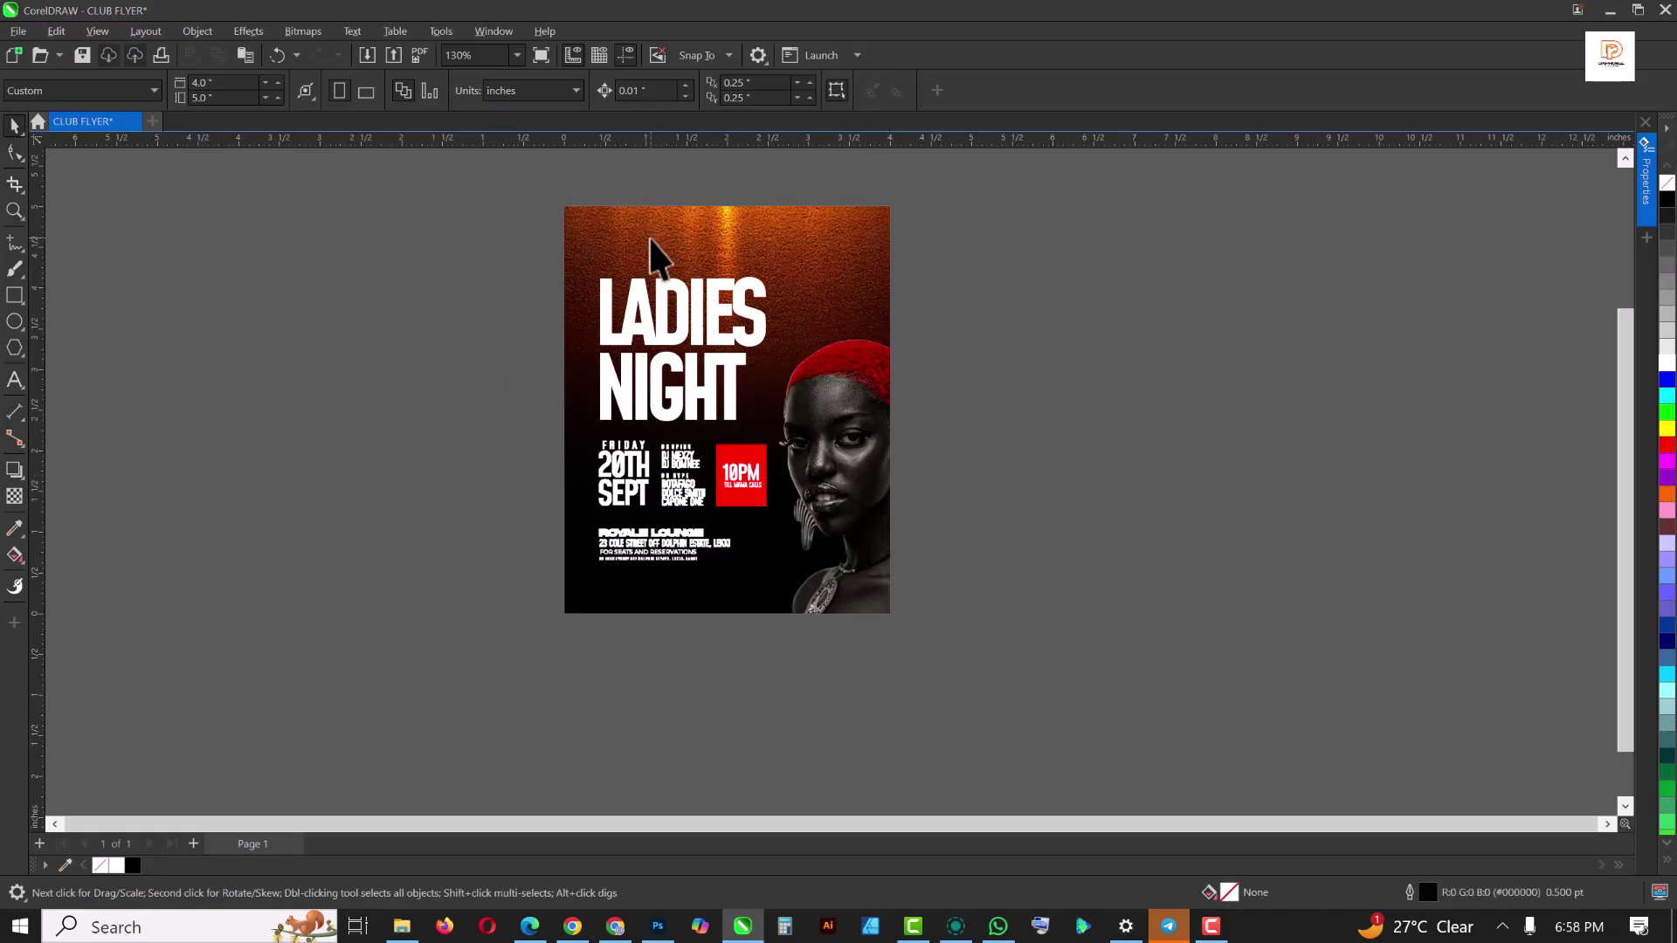
Reopen the flyer's PowerClip contents and place a copy of the orange light image left of the flyer frame
scroll(734, 260, "up", 1)
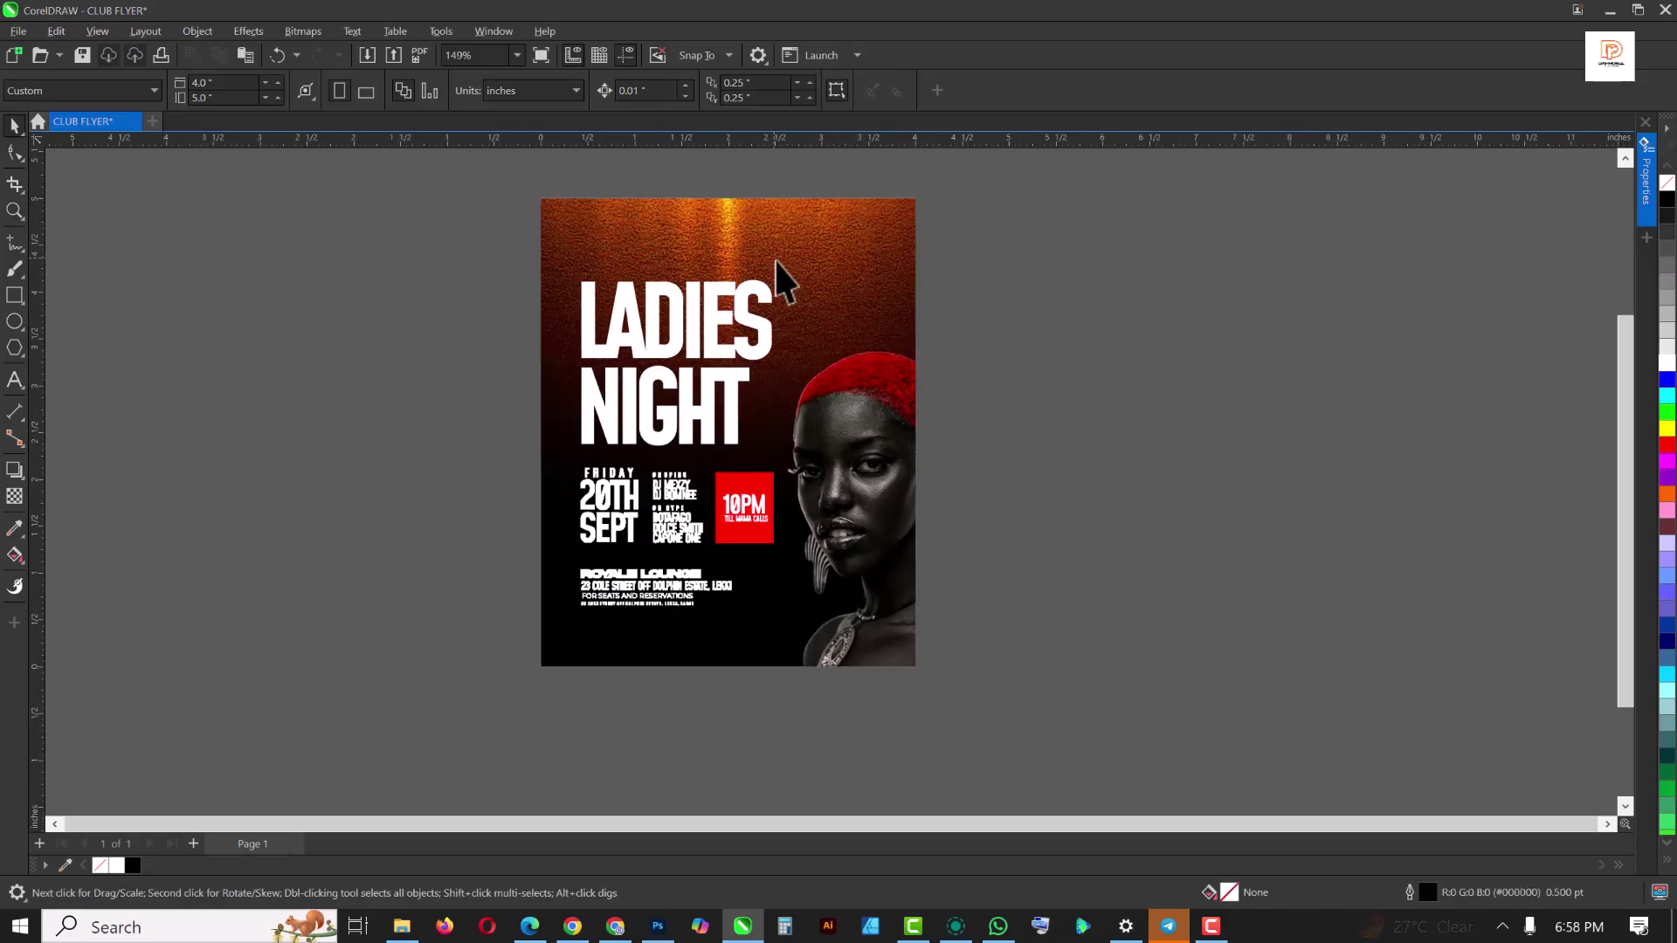
double_click(698, 214)
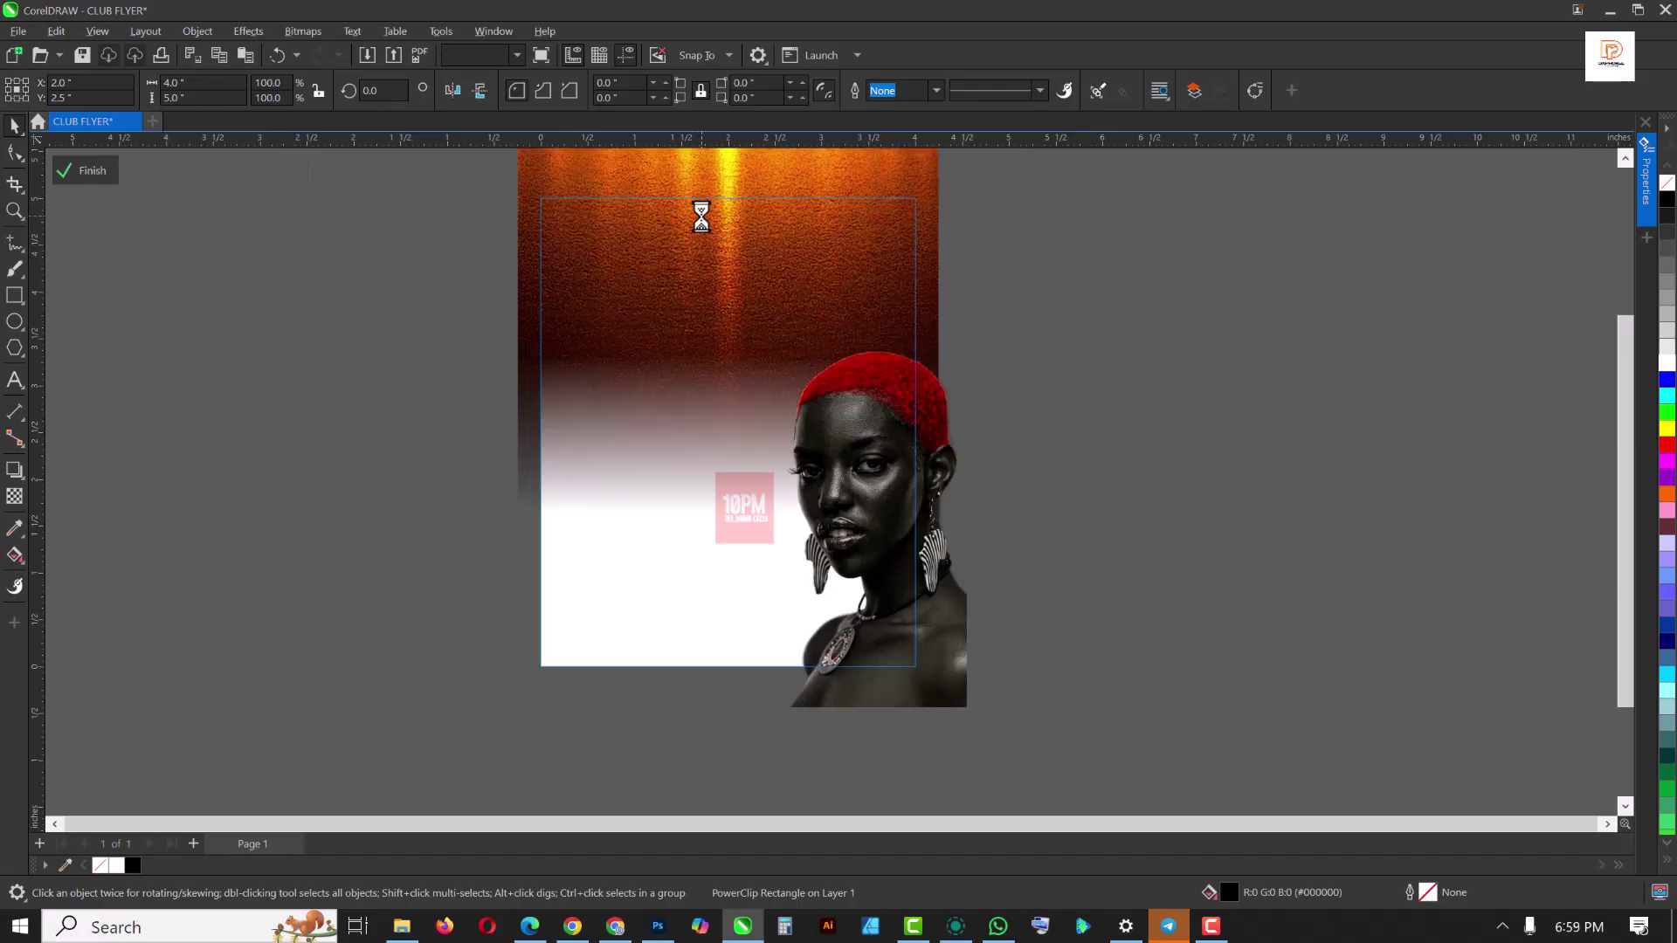
left_click(732, 249)
scroll(766, 319, "down", 1)
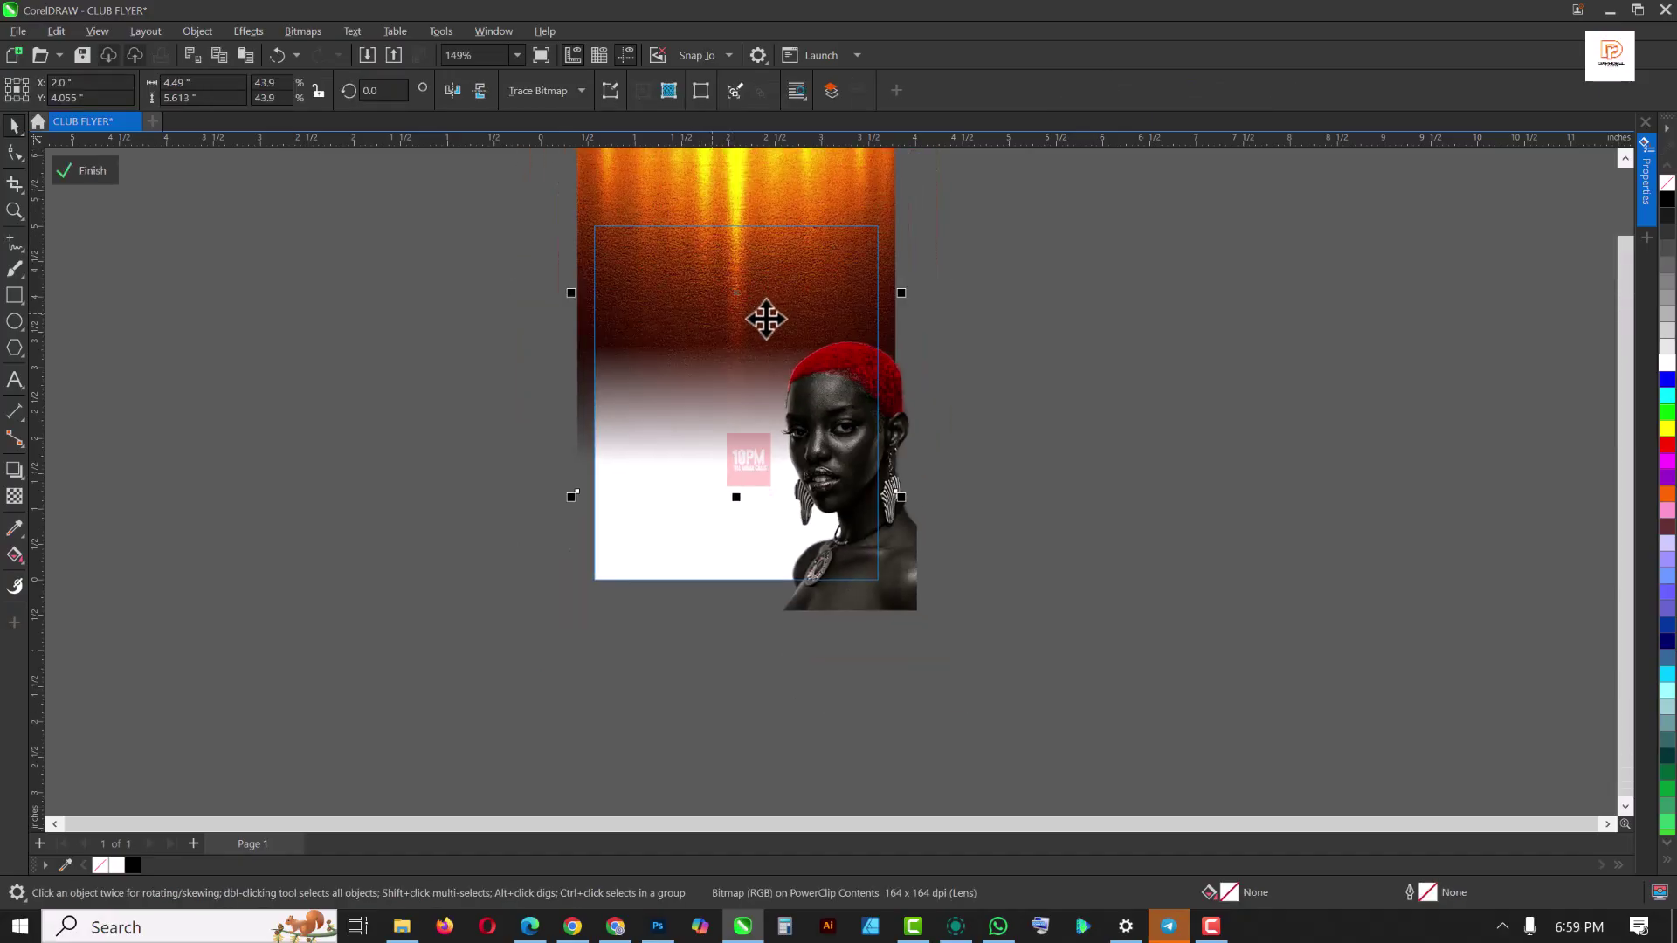
scroll(766, 319, "down", 2)
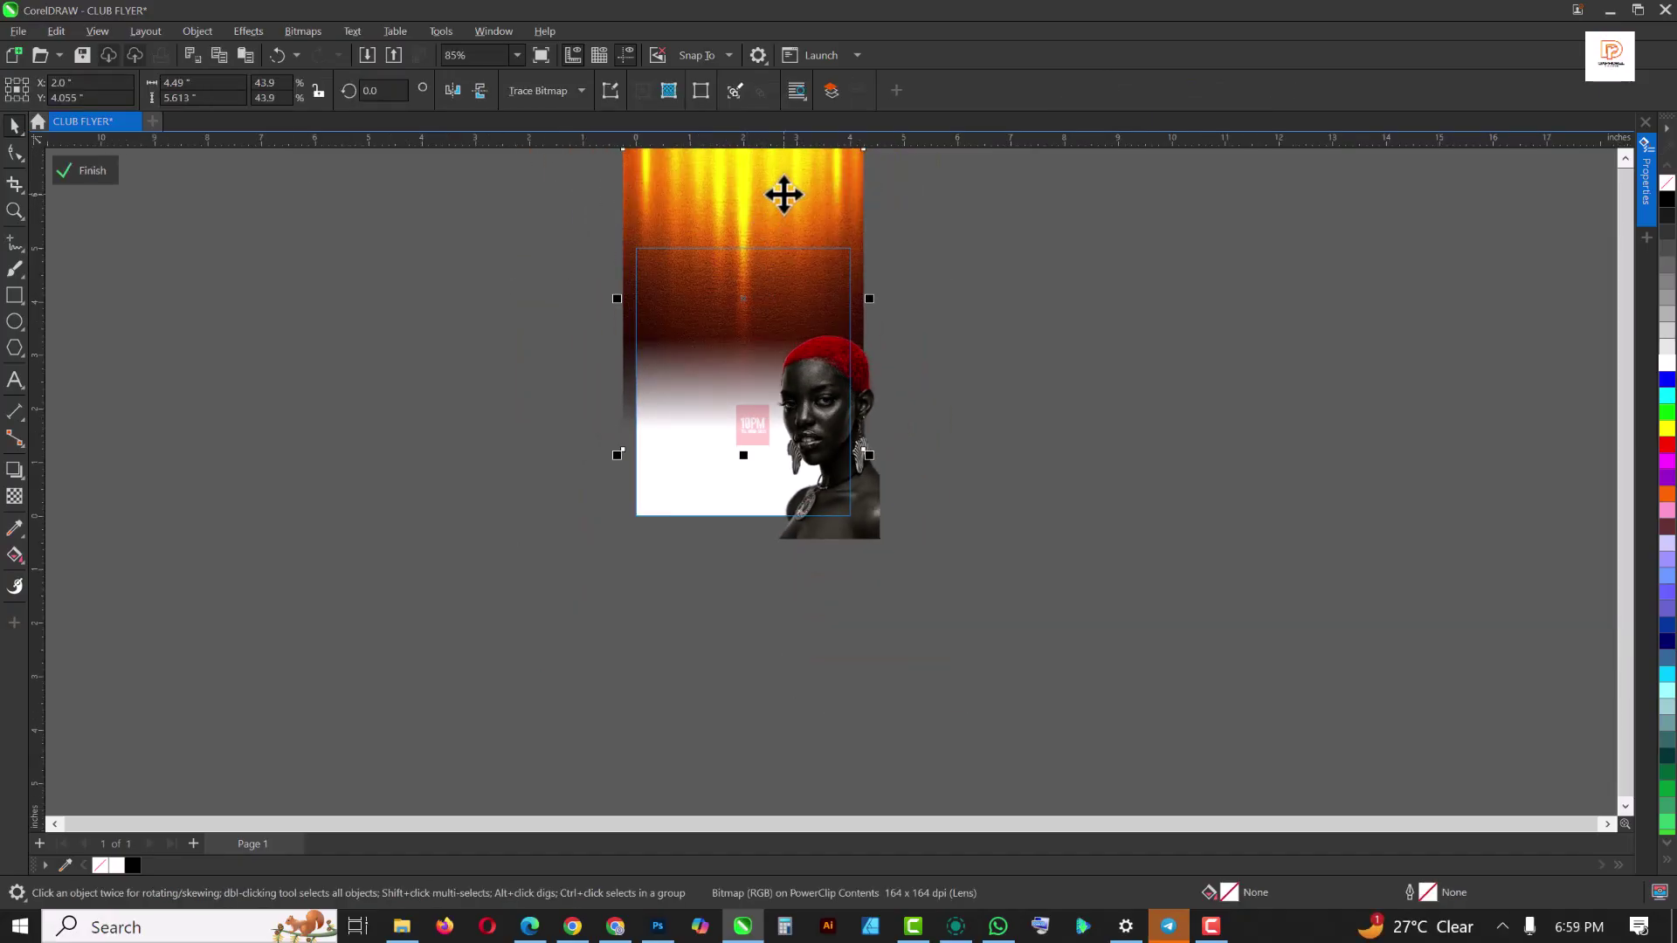
left_click_drag(784, 194, 453, 381)
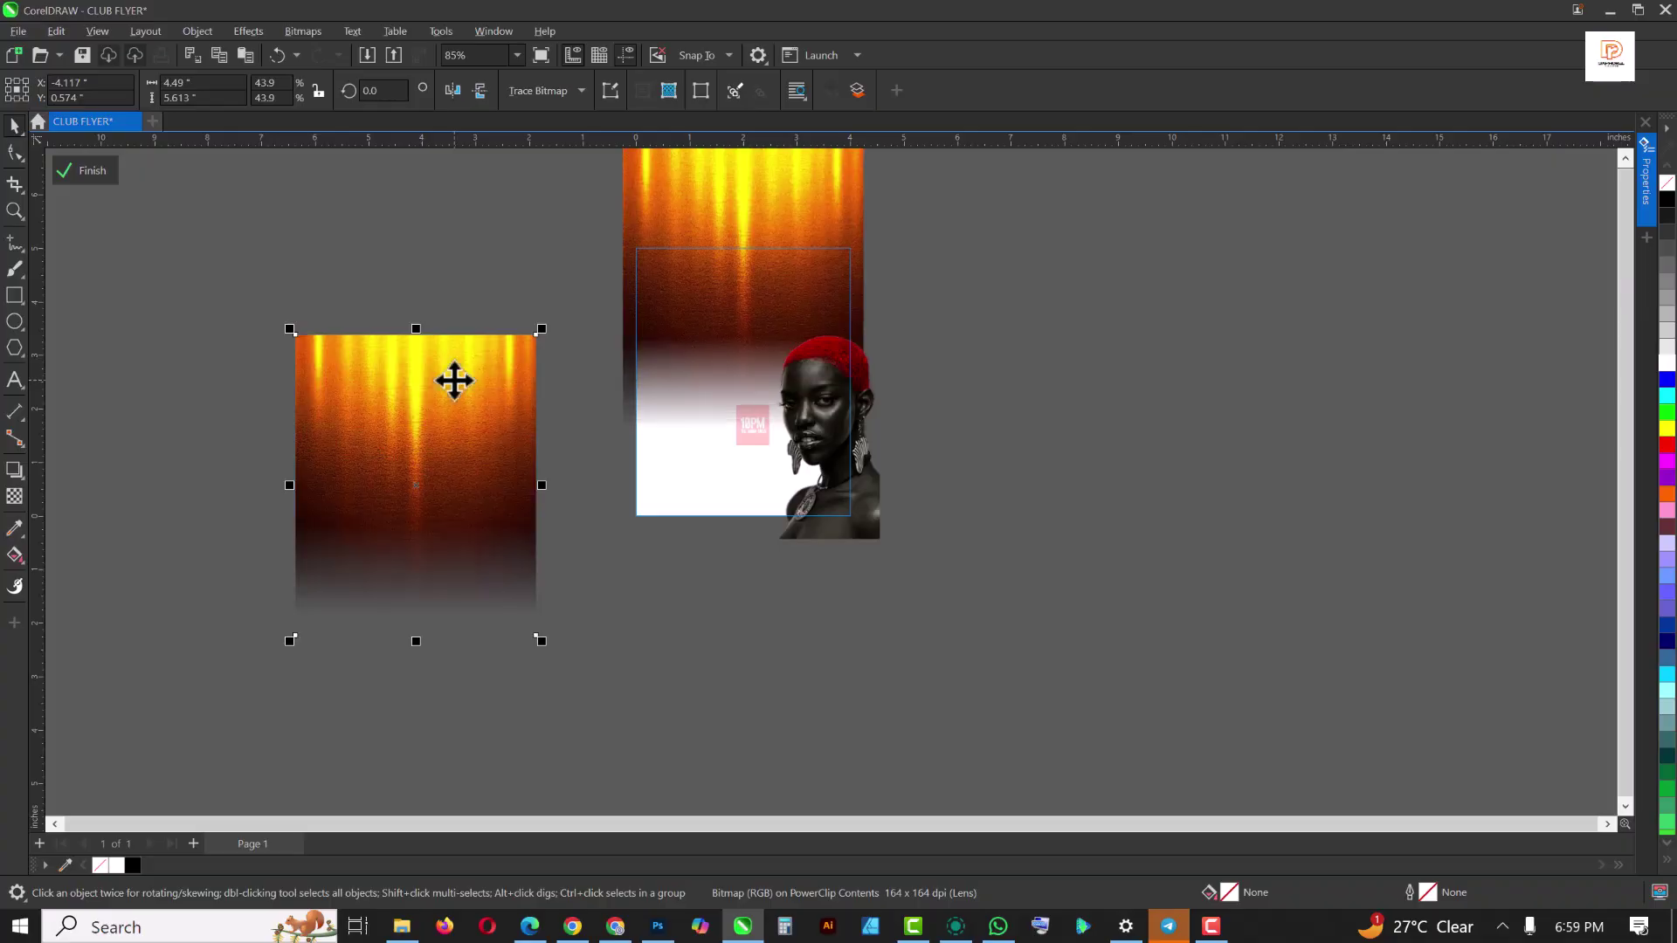
Rotate the copied light image to 90 degrees and move it to overlap the left side of the flyer frame
left_click(541, 636)
left_click_drag(542, 641, 580, 349)
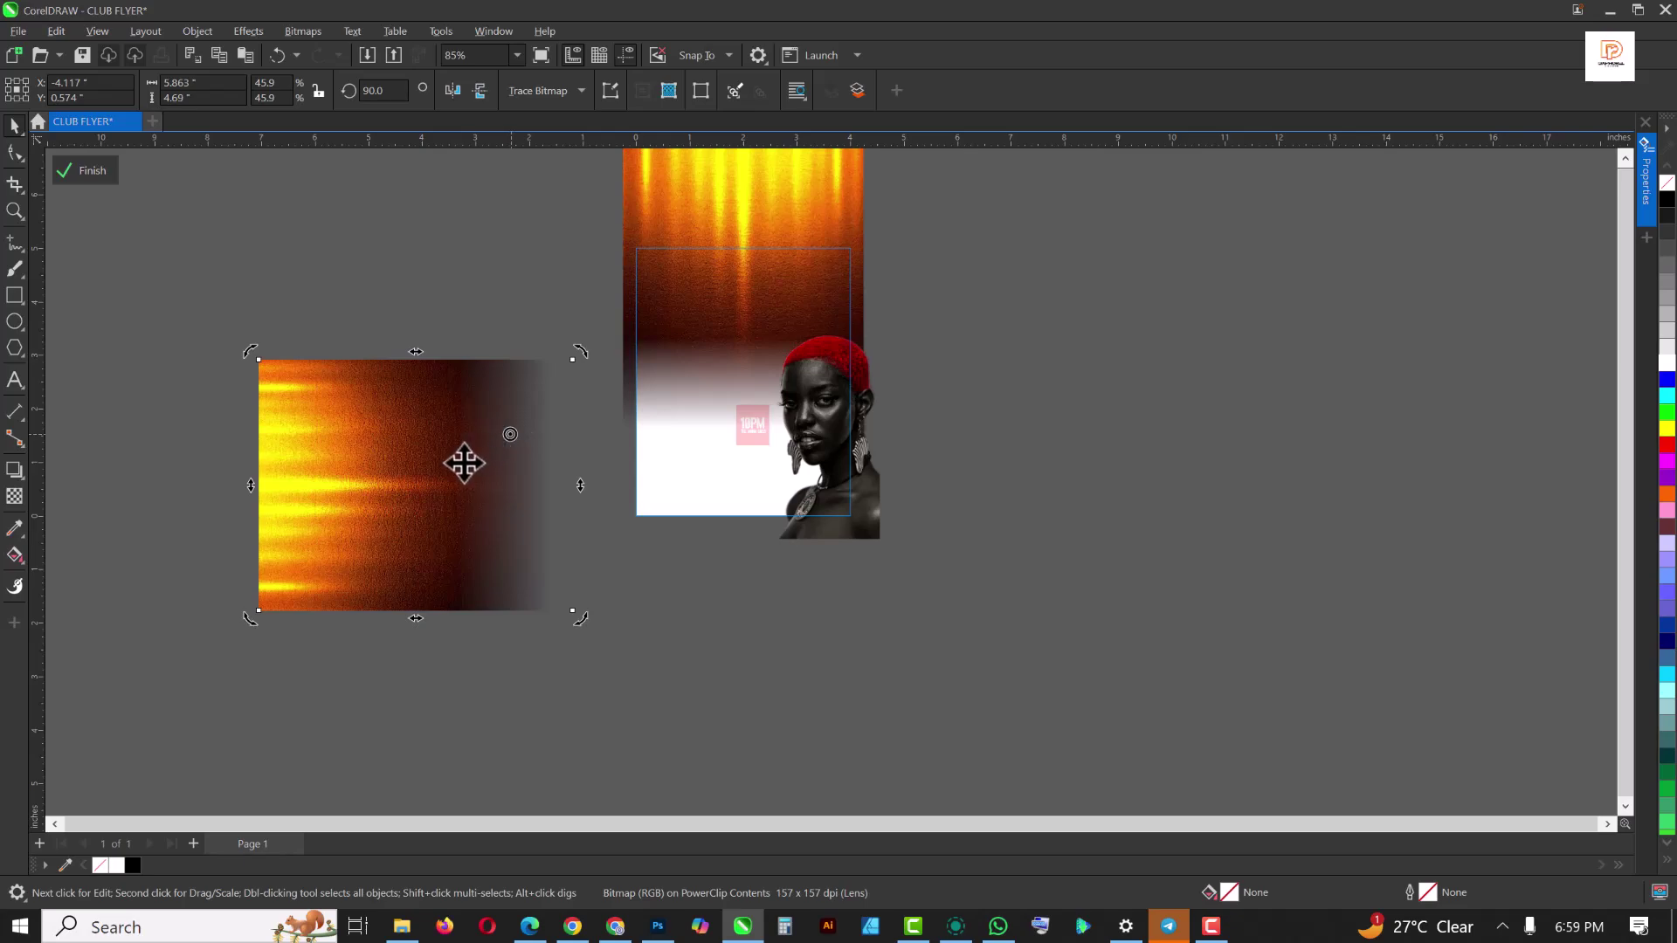
left_click(411, 416)
left_click_drag(411, 416, 538, 407)
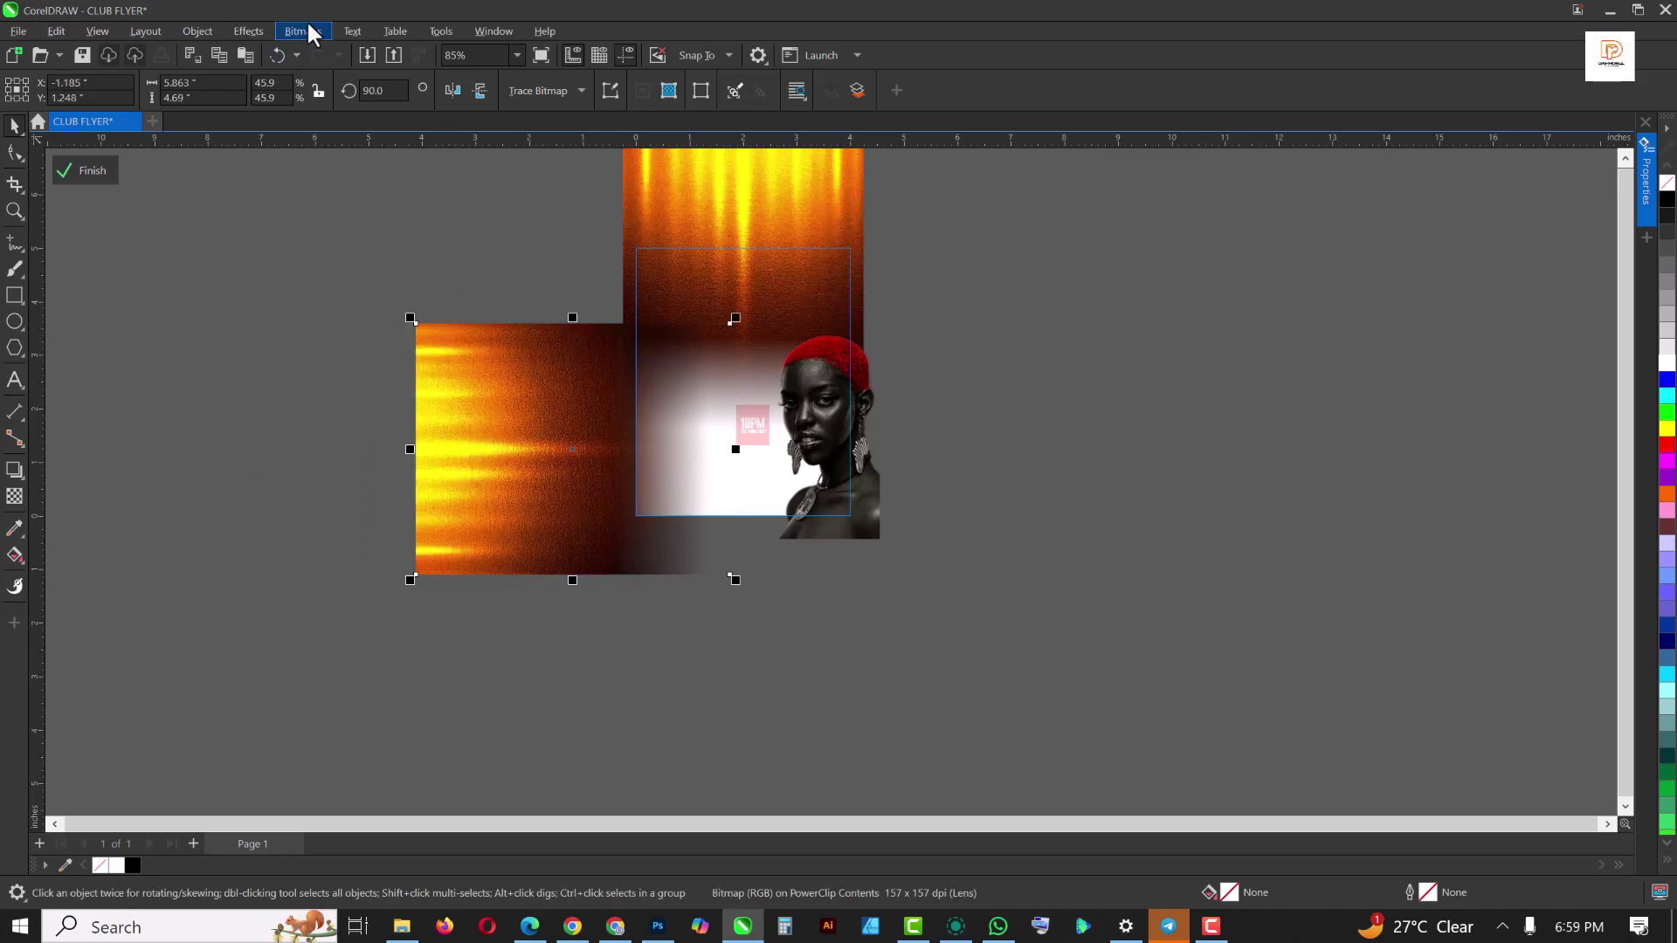
Convert the rotated light image to a 300 dpi RGB bitmap with anti-aliasing and a transparent background
left_click(302, 32)
left_click(341, 53)
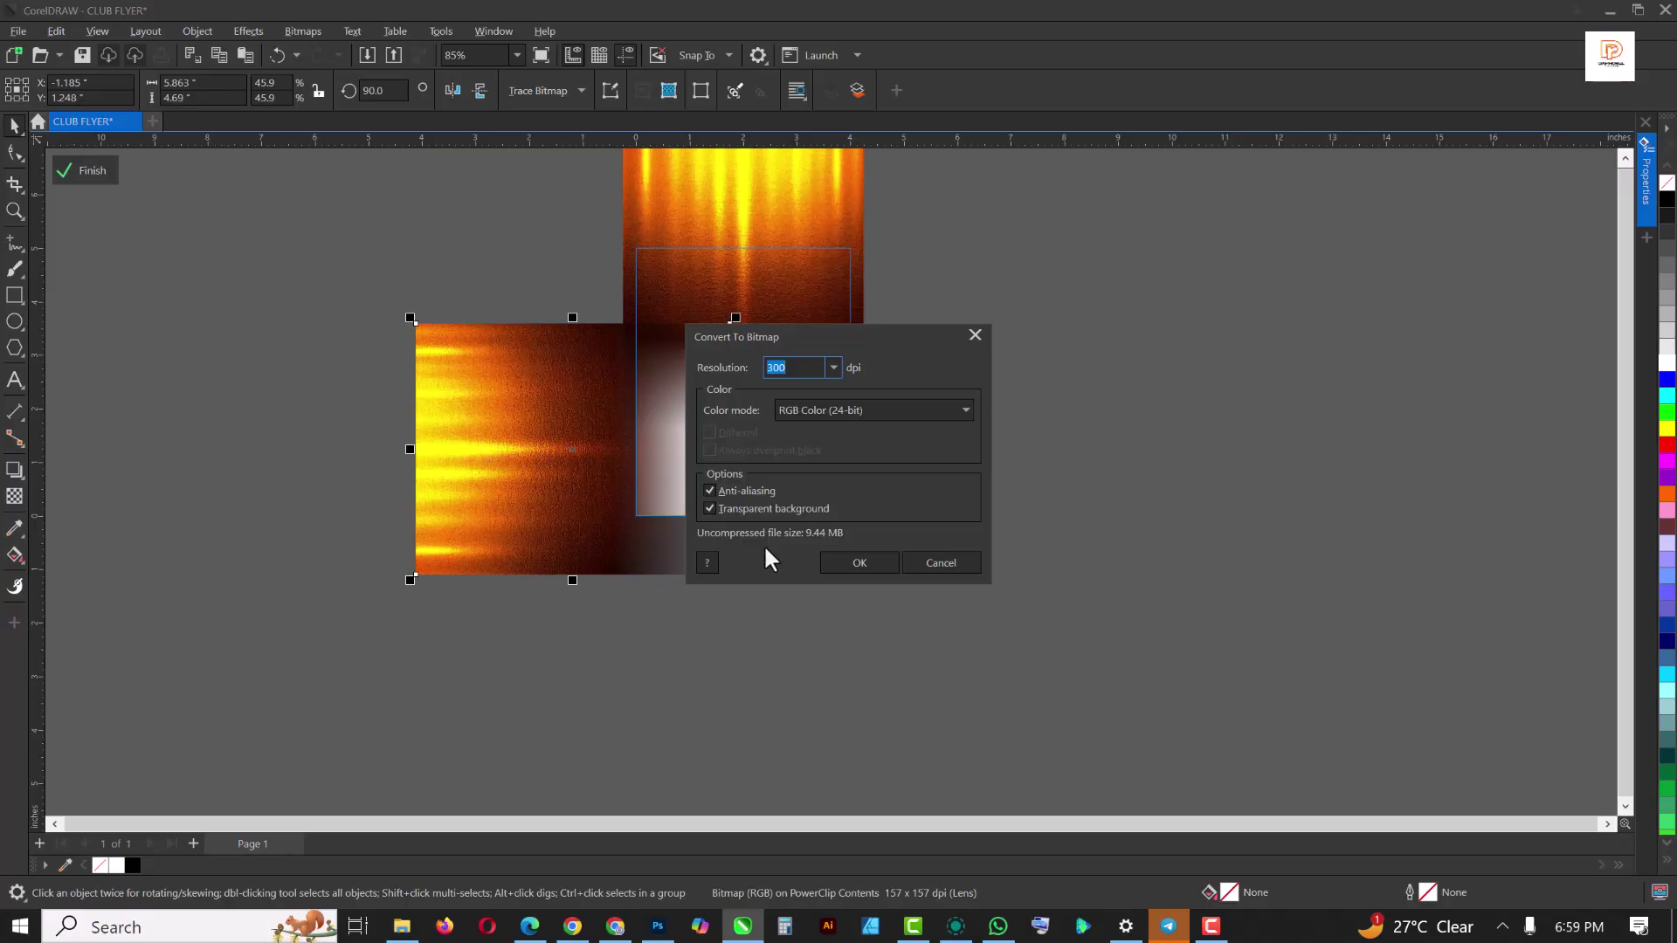
left_click(856, 561)
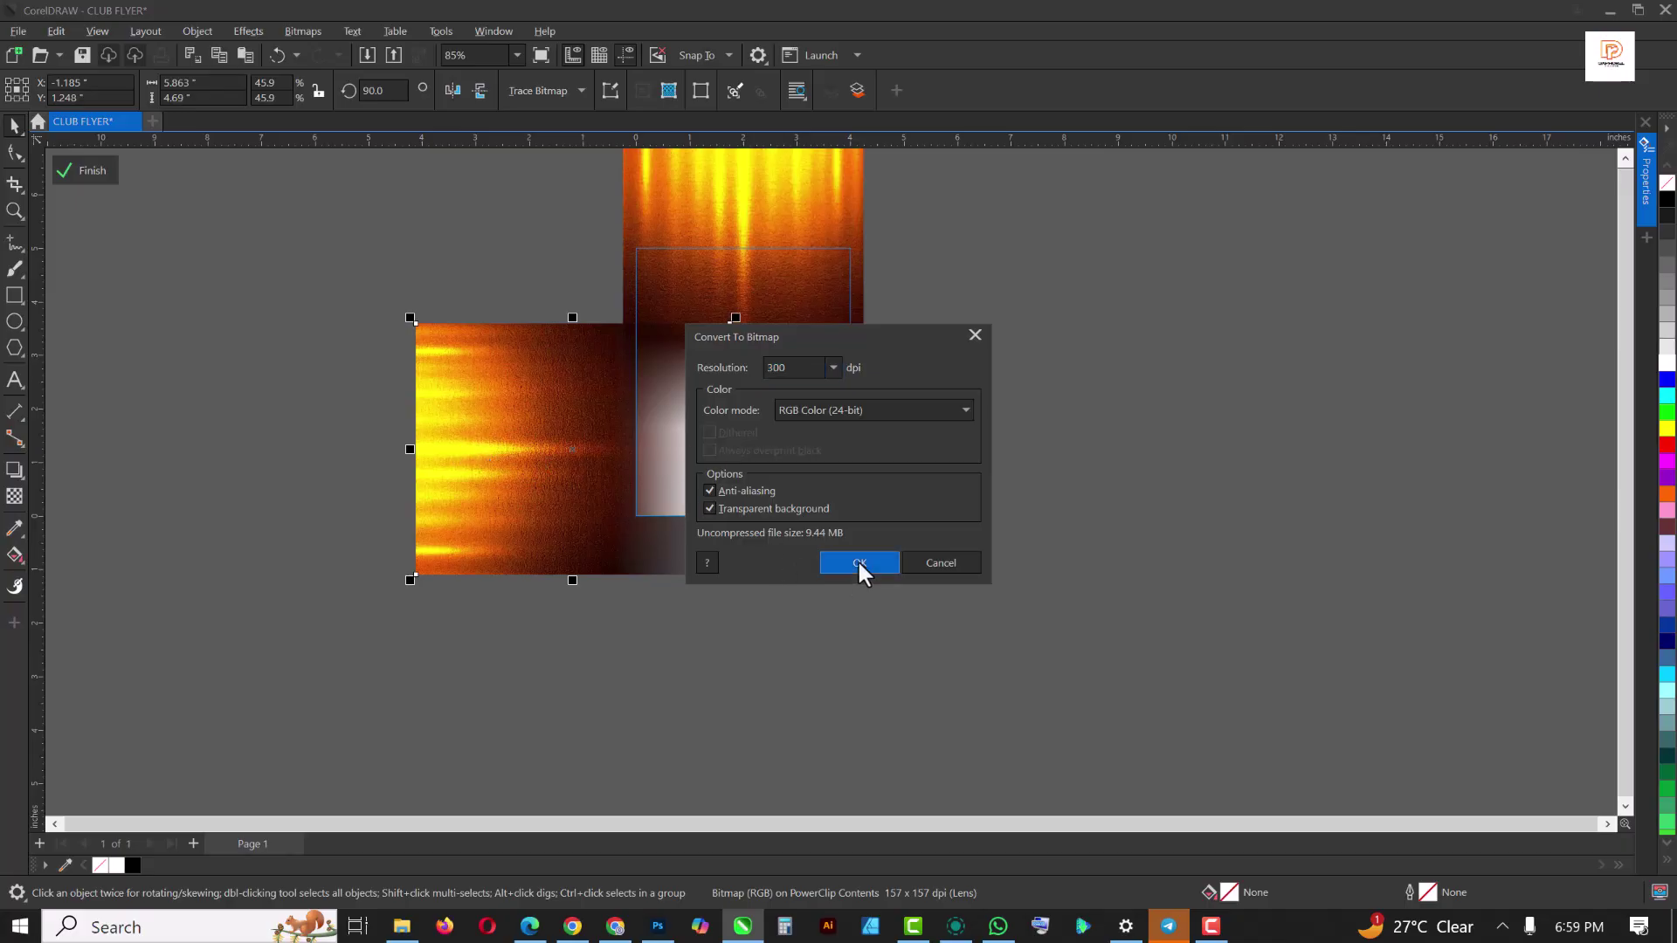
Fade the rotated light image out toward its right side with a fountain transparency, and move it below and left of the flyer frame
left_click(16, 496)
left_click_drag(430, 464, 396, 516)
key("space")
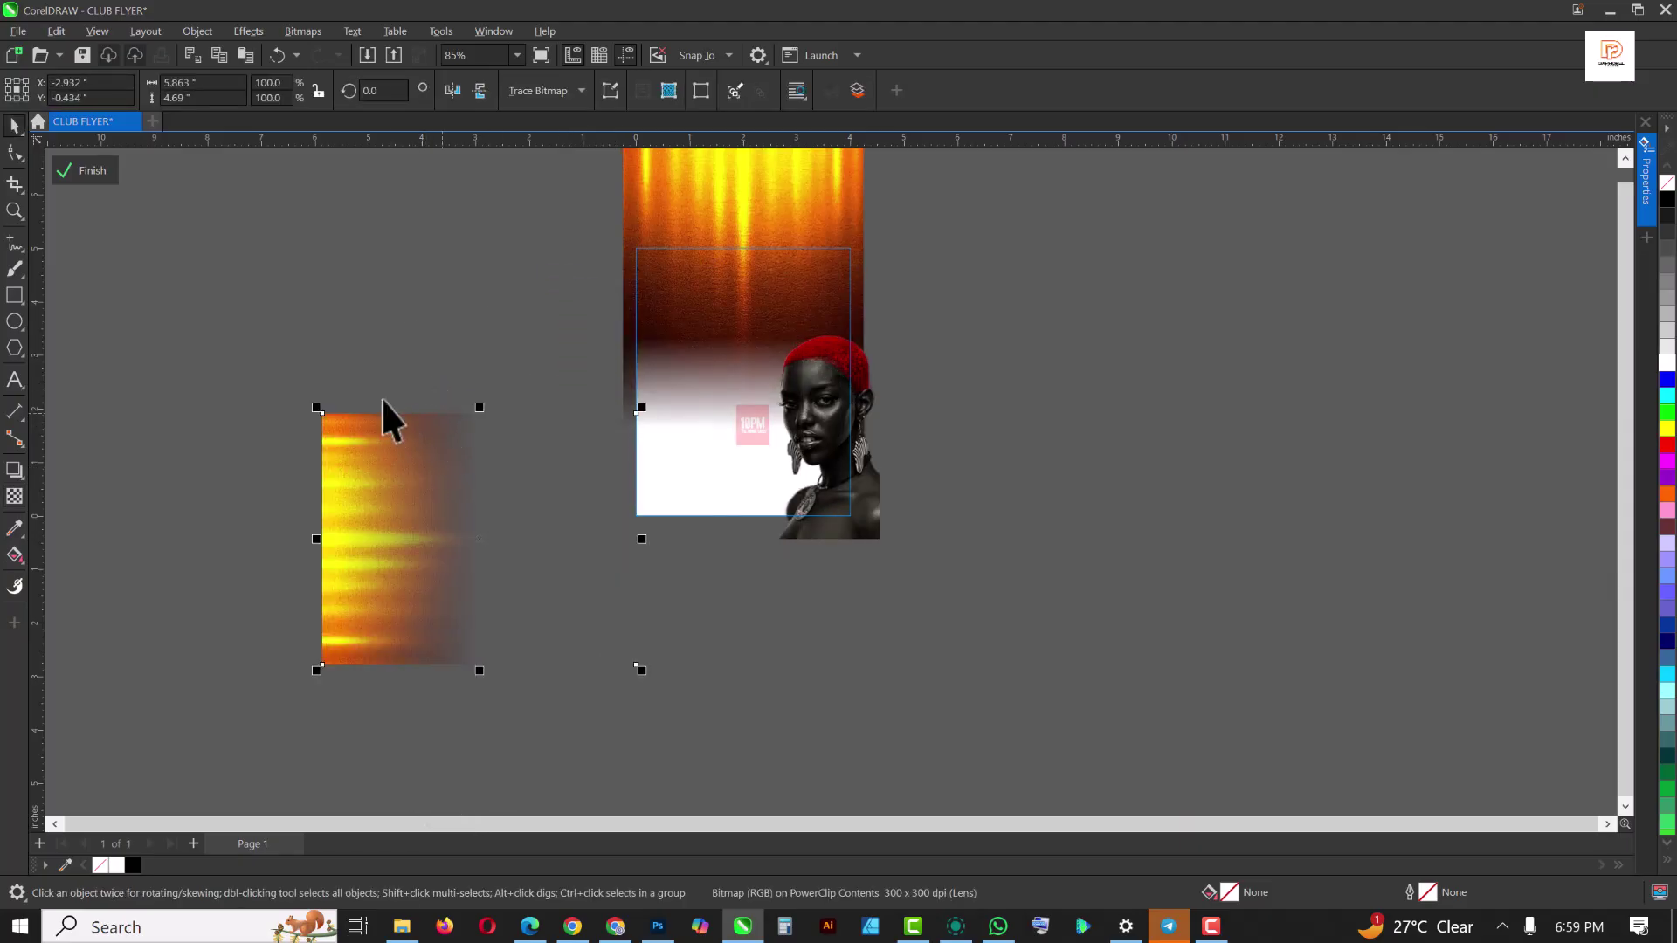
Convert the faded light image to a 300 dpi RGB bitmap with anti-aliasing and a transparent background
scroll(380, 397, "up", 1)
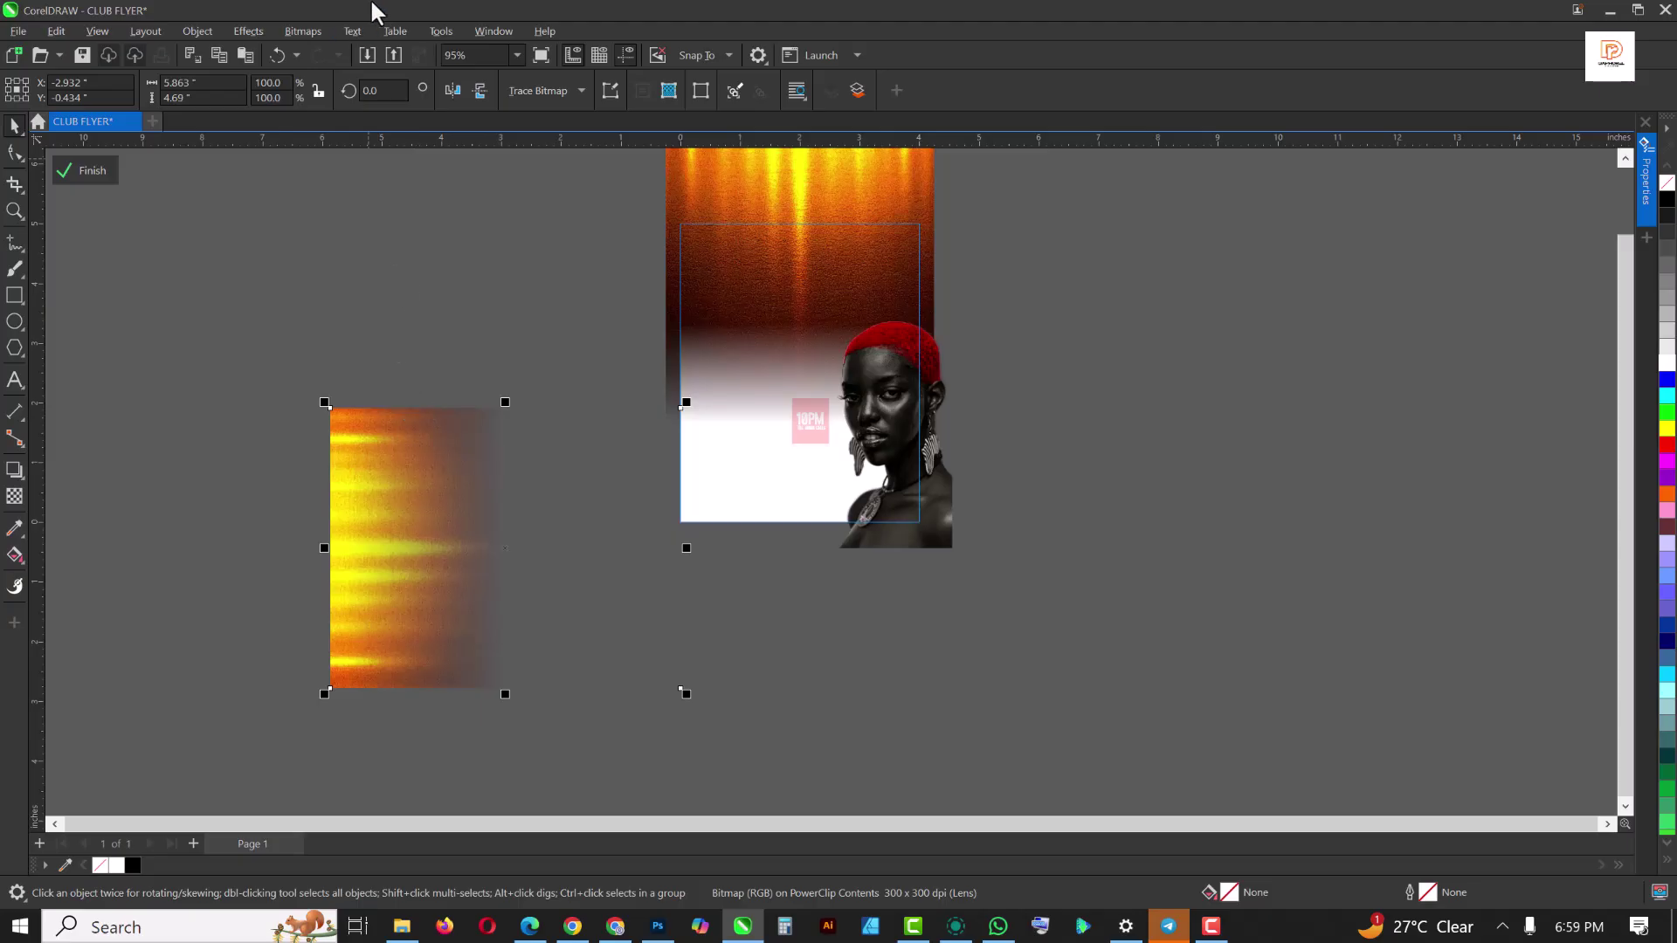
left_click(297, 32)
left_click(323, 52)
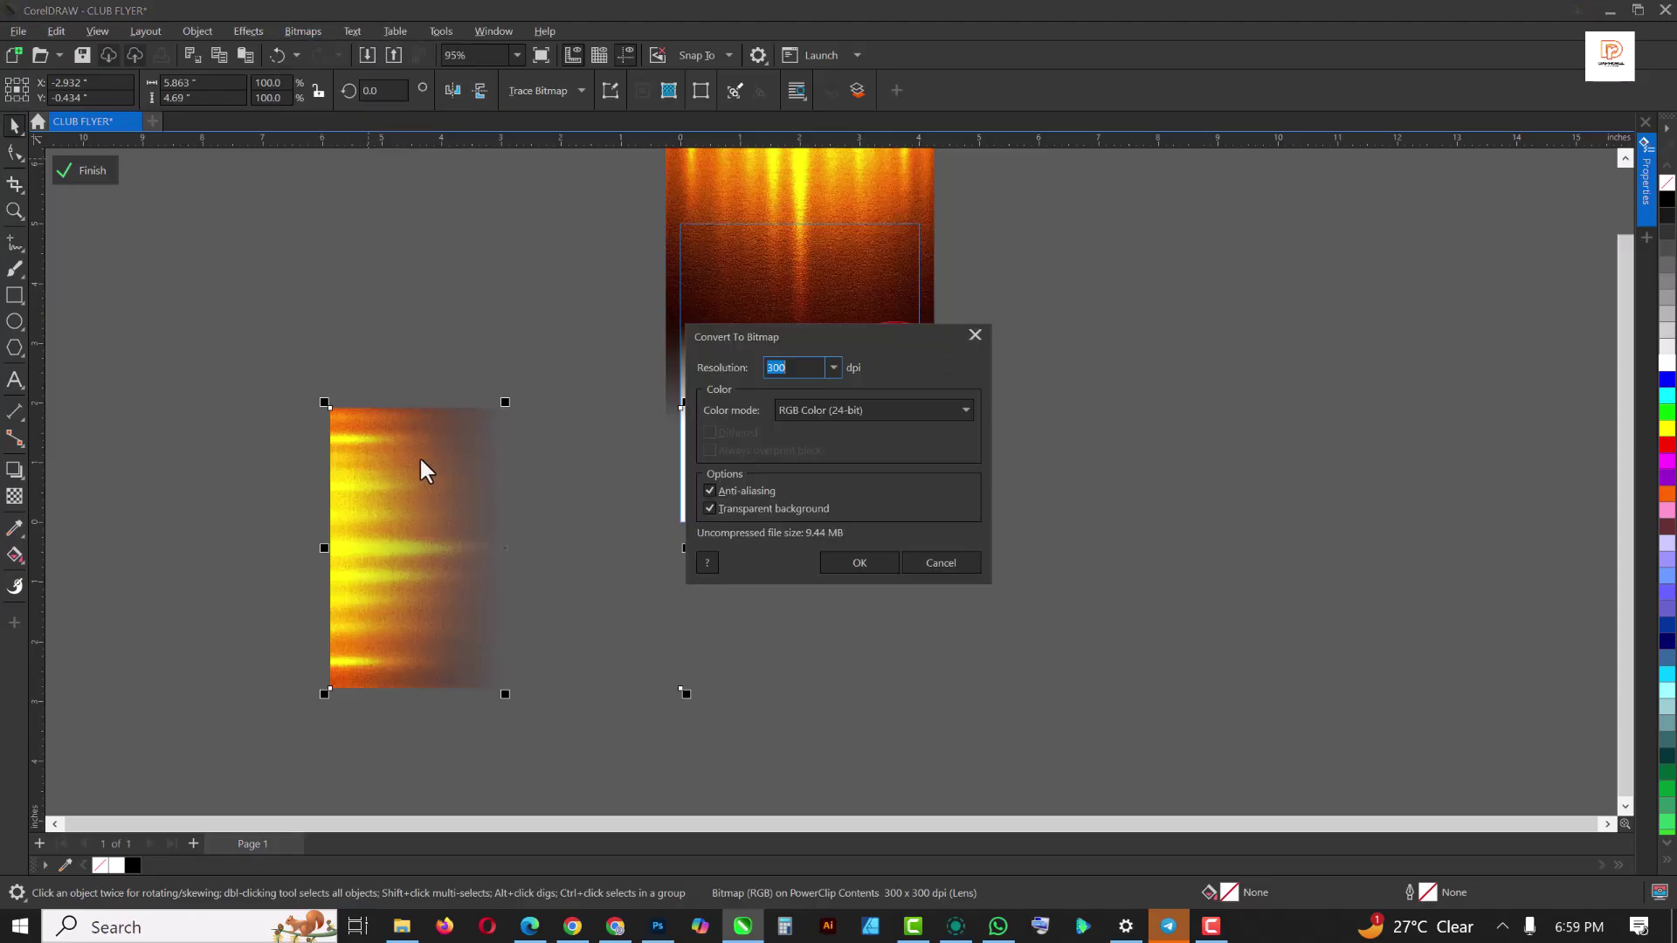
left_click(859, 563)
Fade the light image's top edge with a vertical fountain transparency and move it over the left side of the flyer frame
left_click(15, 498)
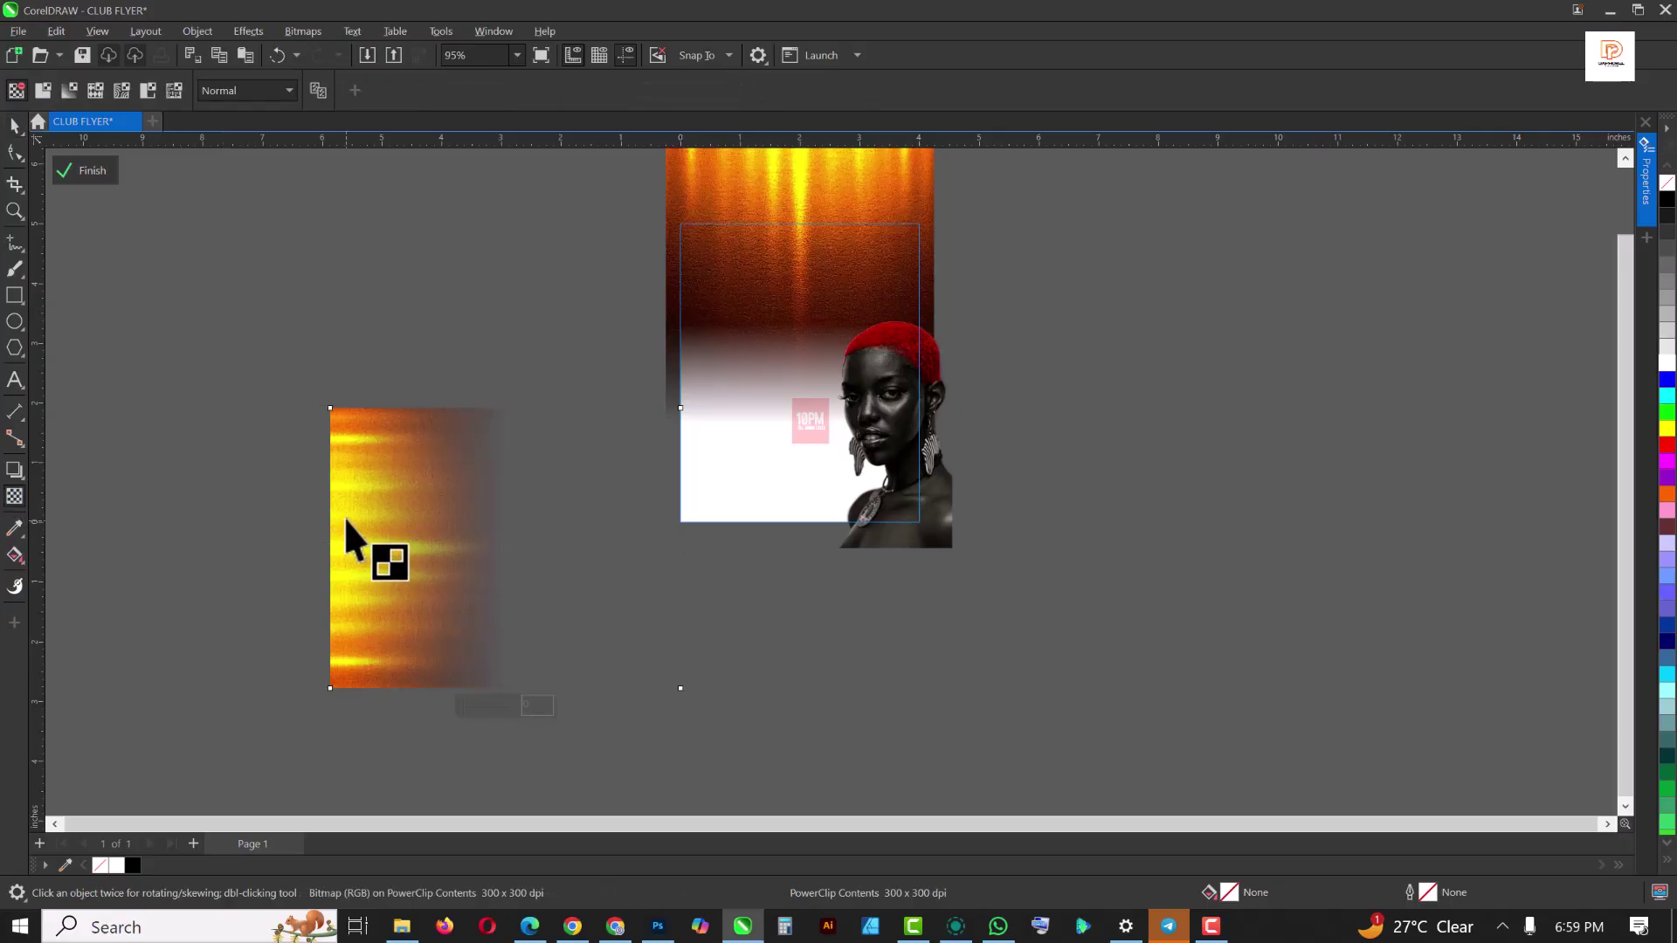
left_click_drag(405, 498, 405, 408)
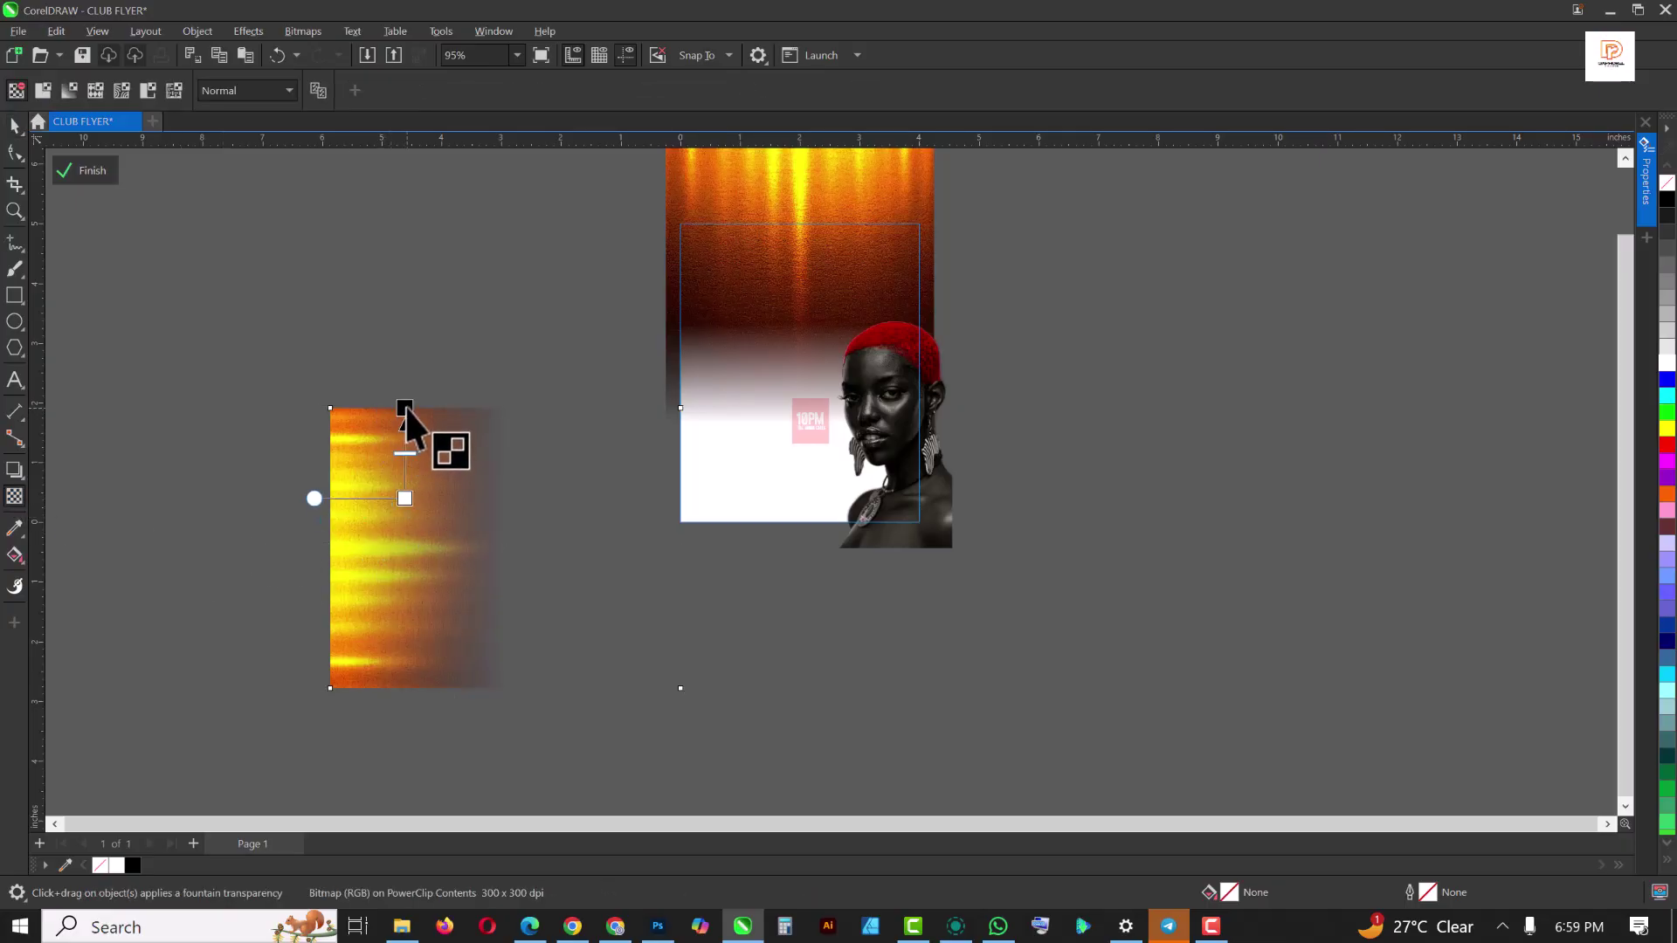
left_click_drag(405, 498, 404, 517)
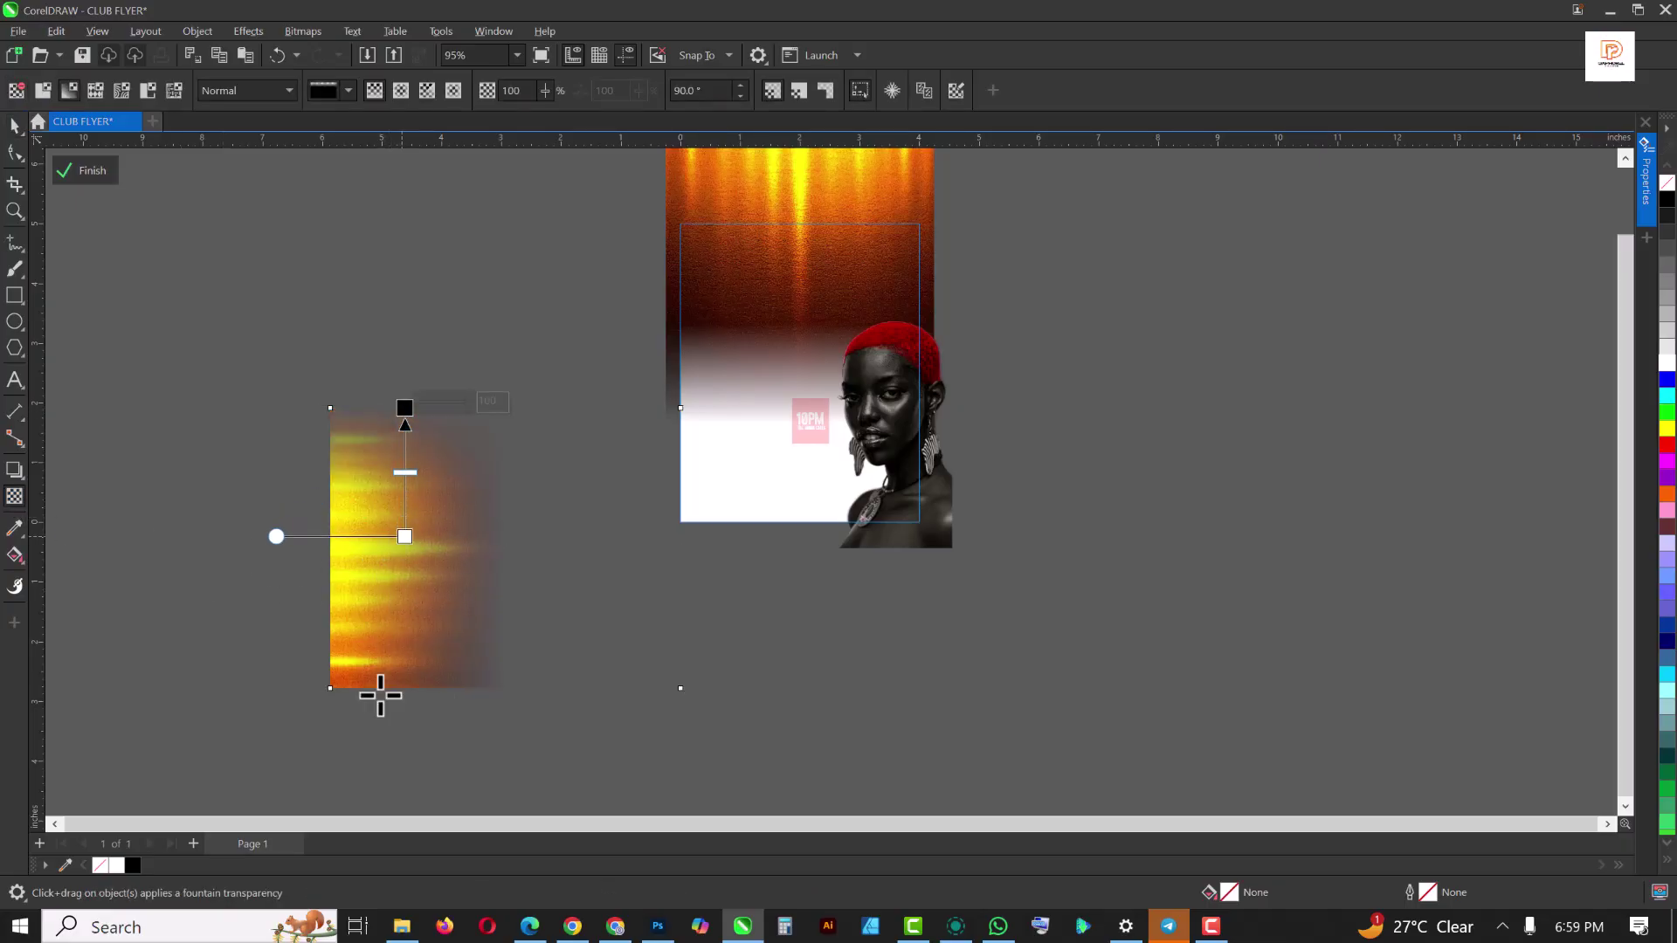
key("space")
left_click_drag(396, 587, 631, 474)
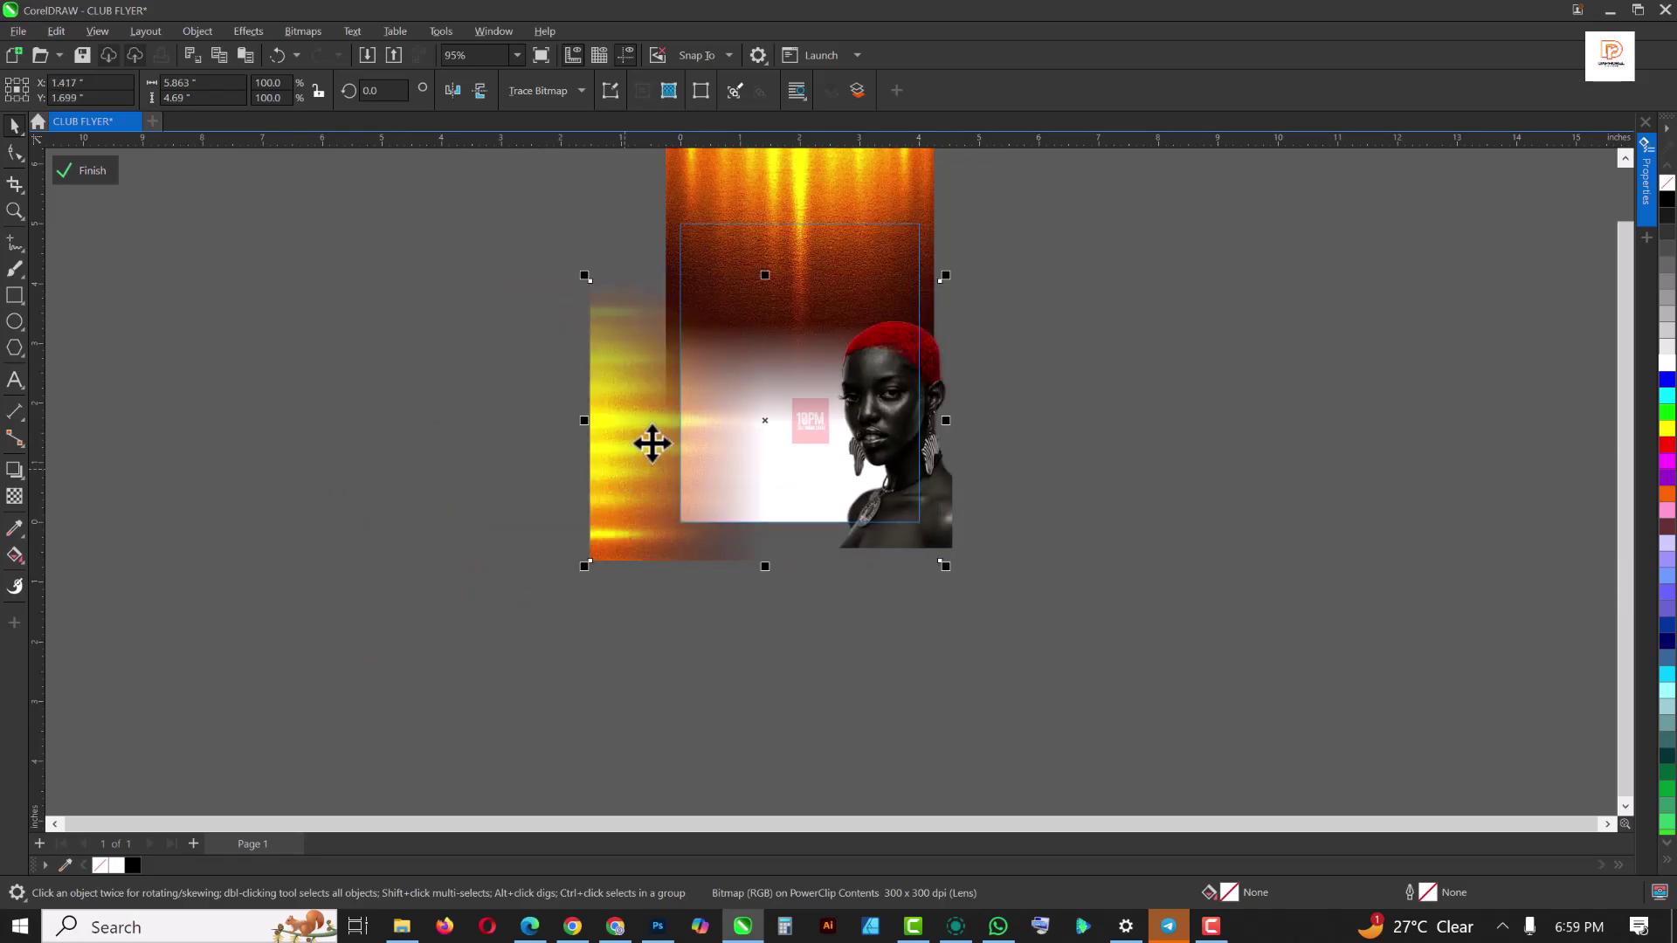
Set the left light image's transparency merge mode to Screen and finish editing the PowerClip
left_click(15, 496)
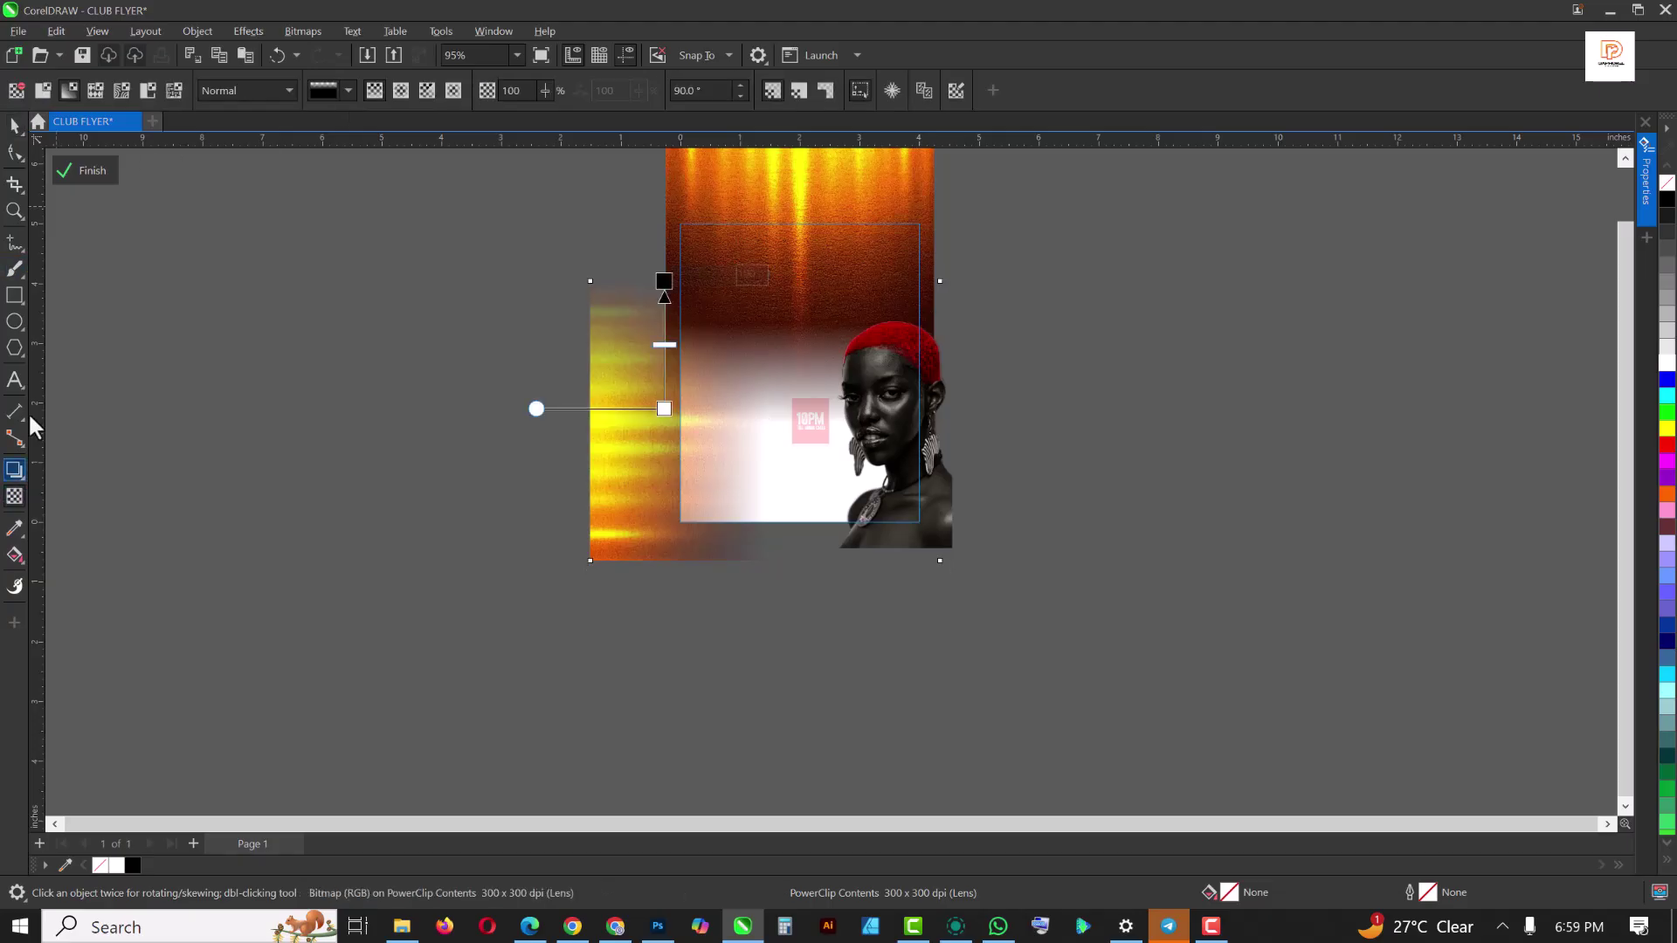
left_click(230, 89)
left_click(238, 442)
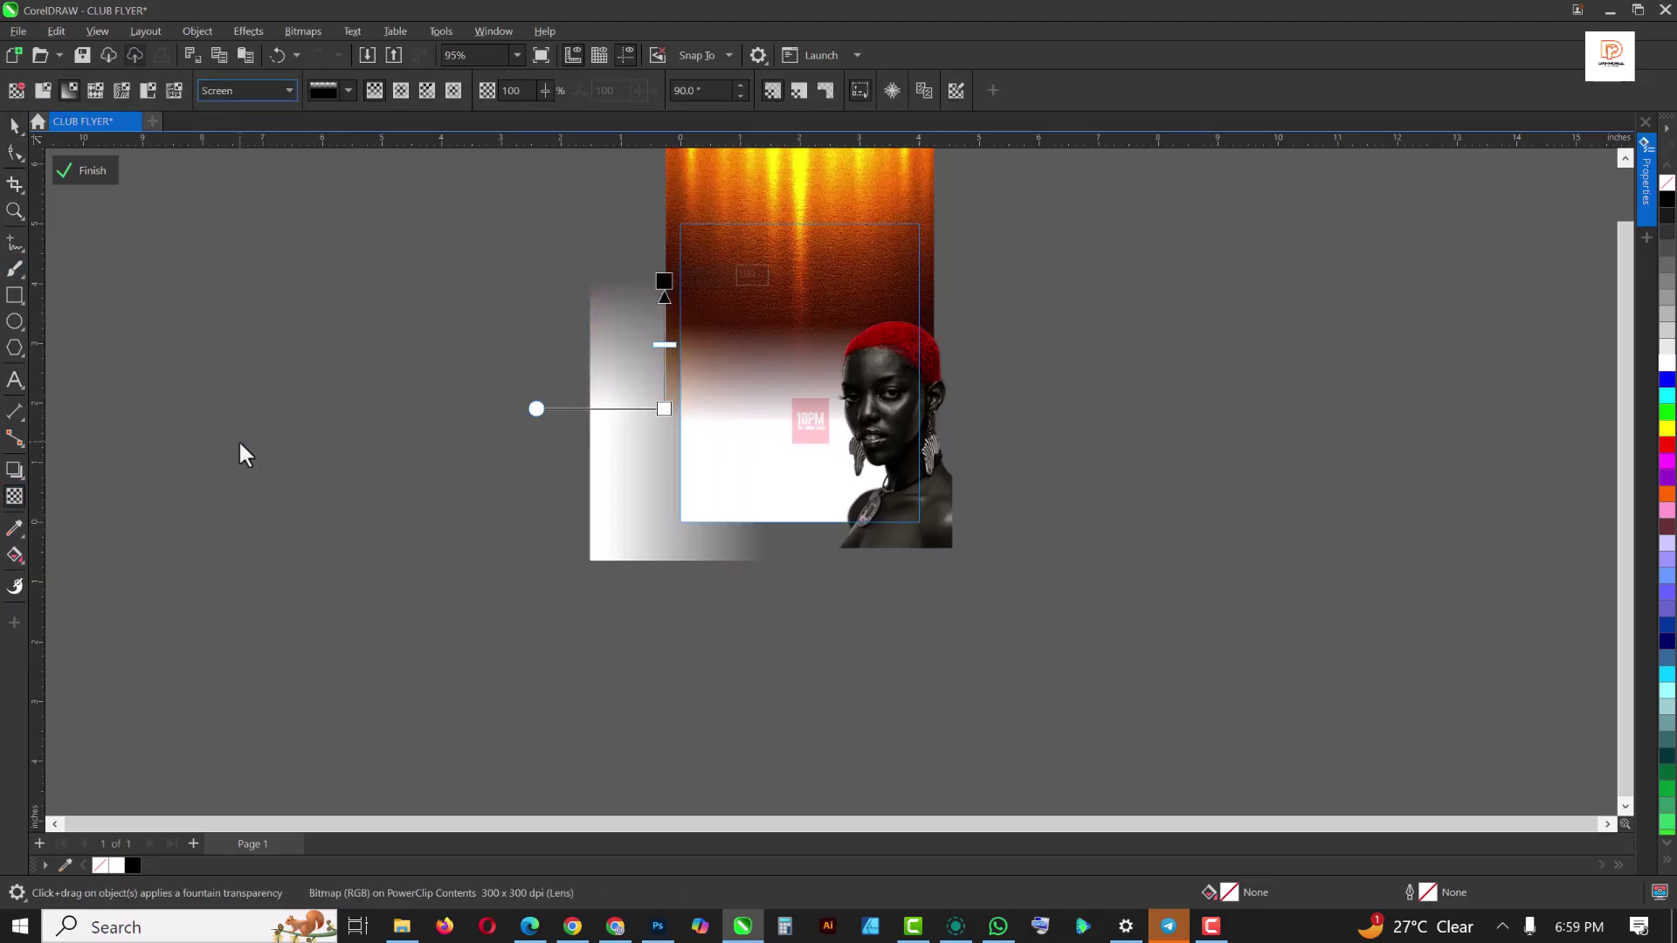
left_click(85, 170)
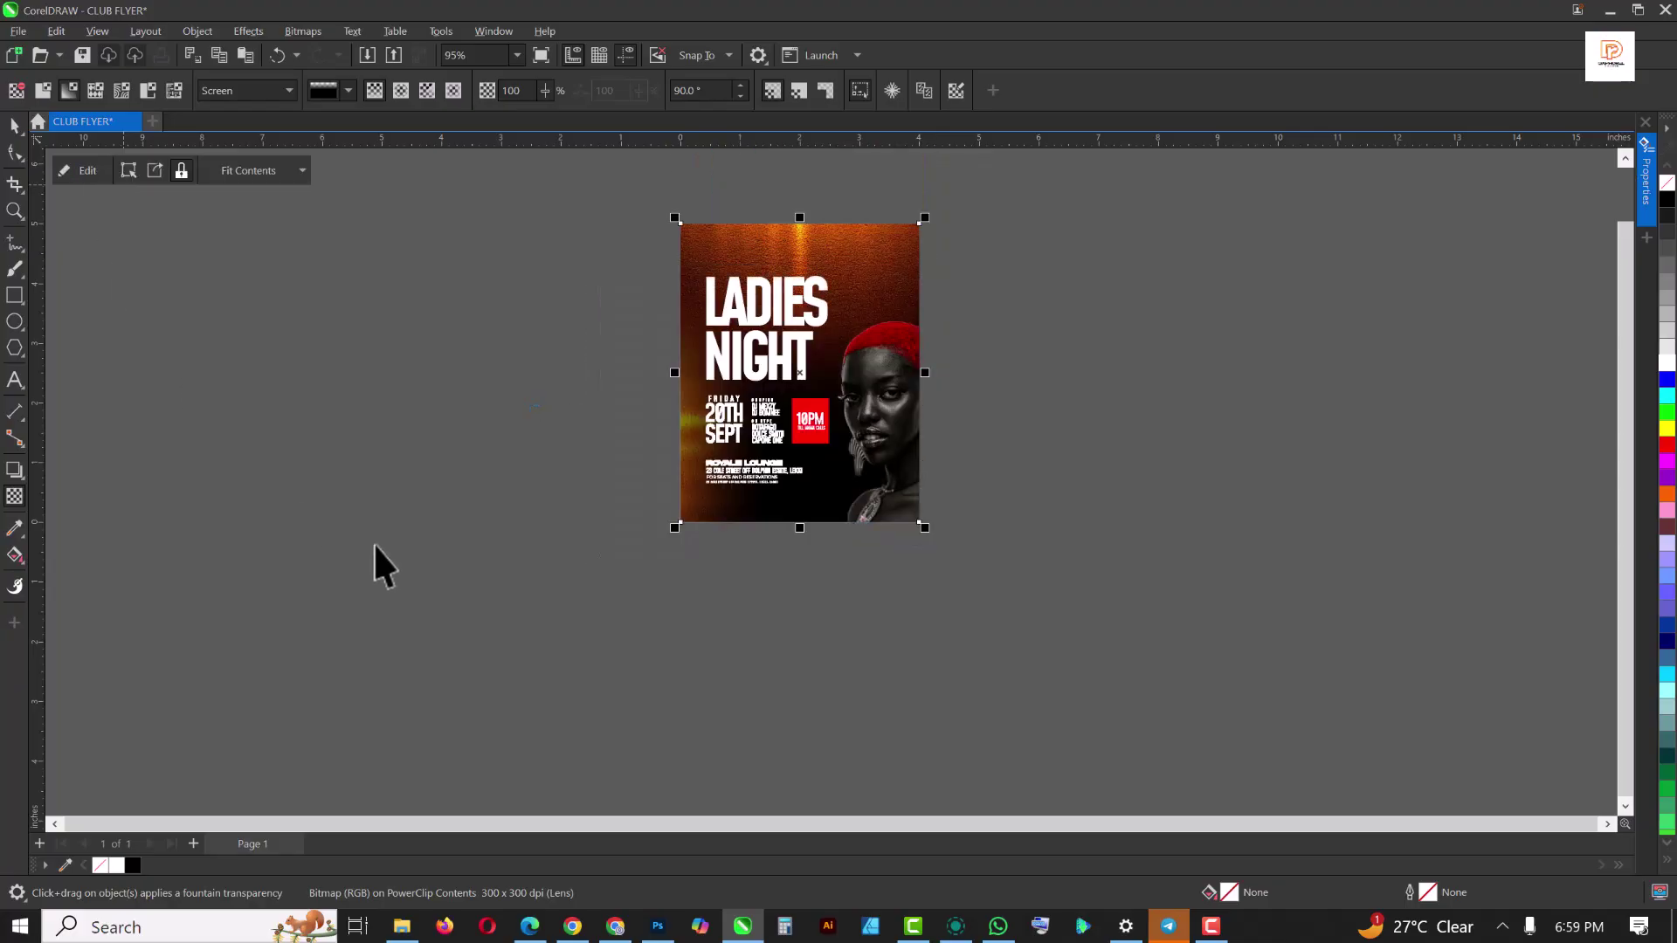
key("space")
left_click(1009, 327)
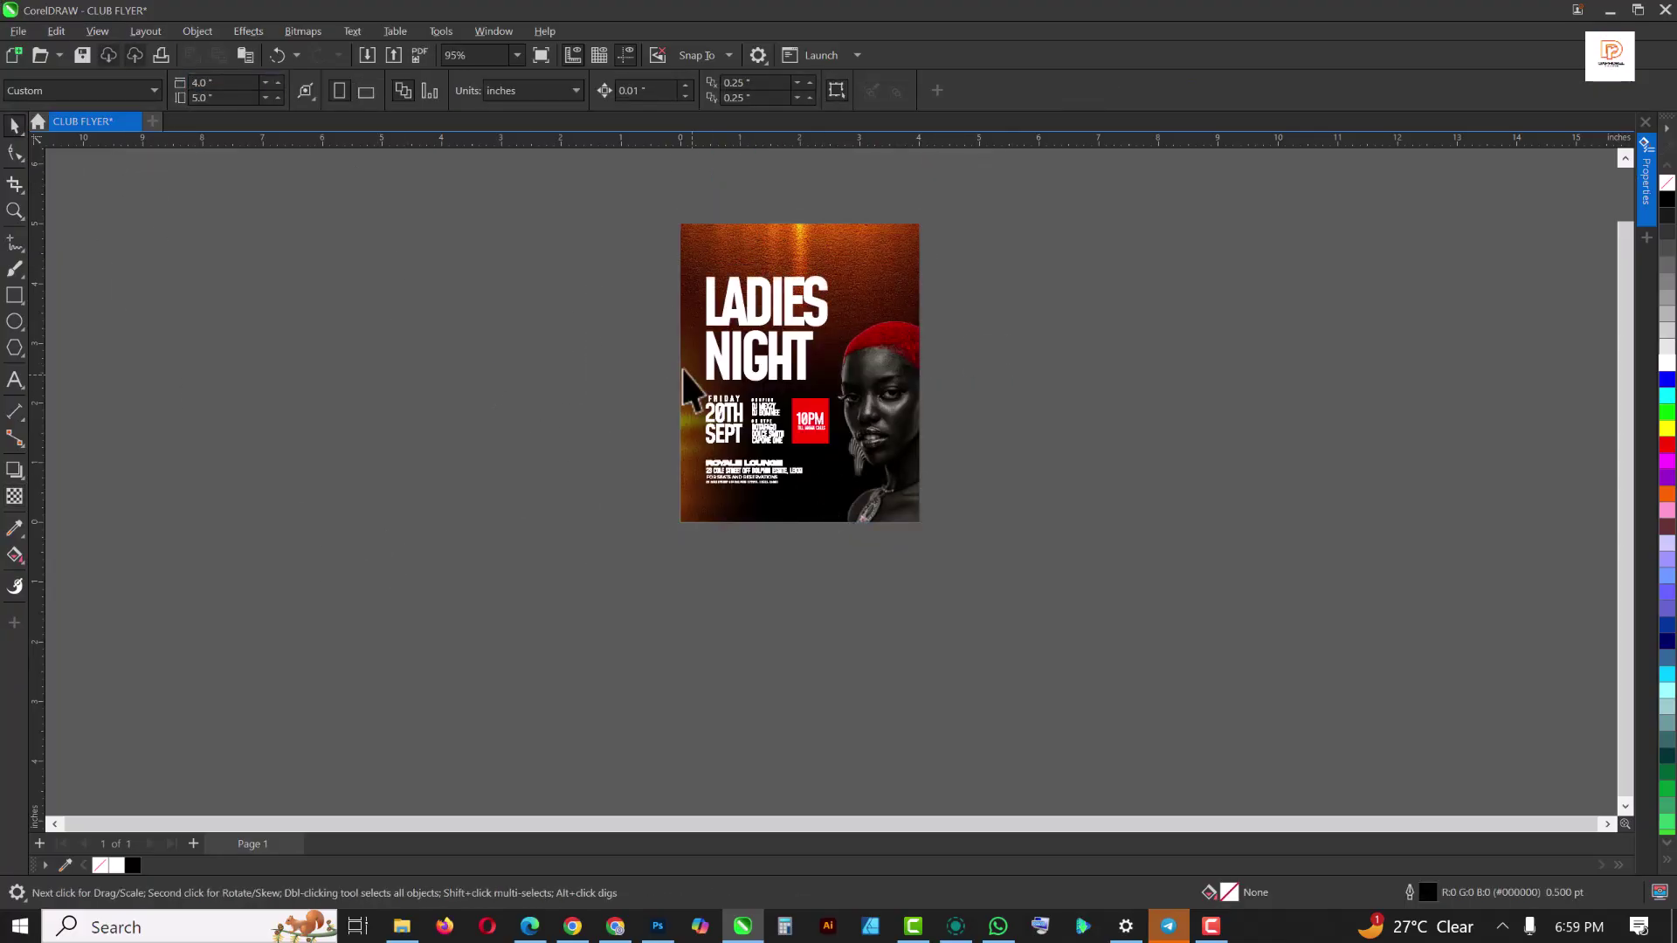
Reopen the flyer's PowerClip contents and place a copy of the left light image to the right of the flyer frame
left_click(860, 258)
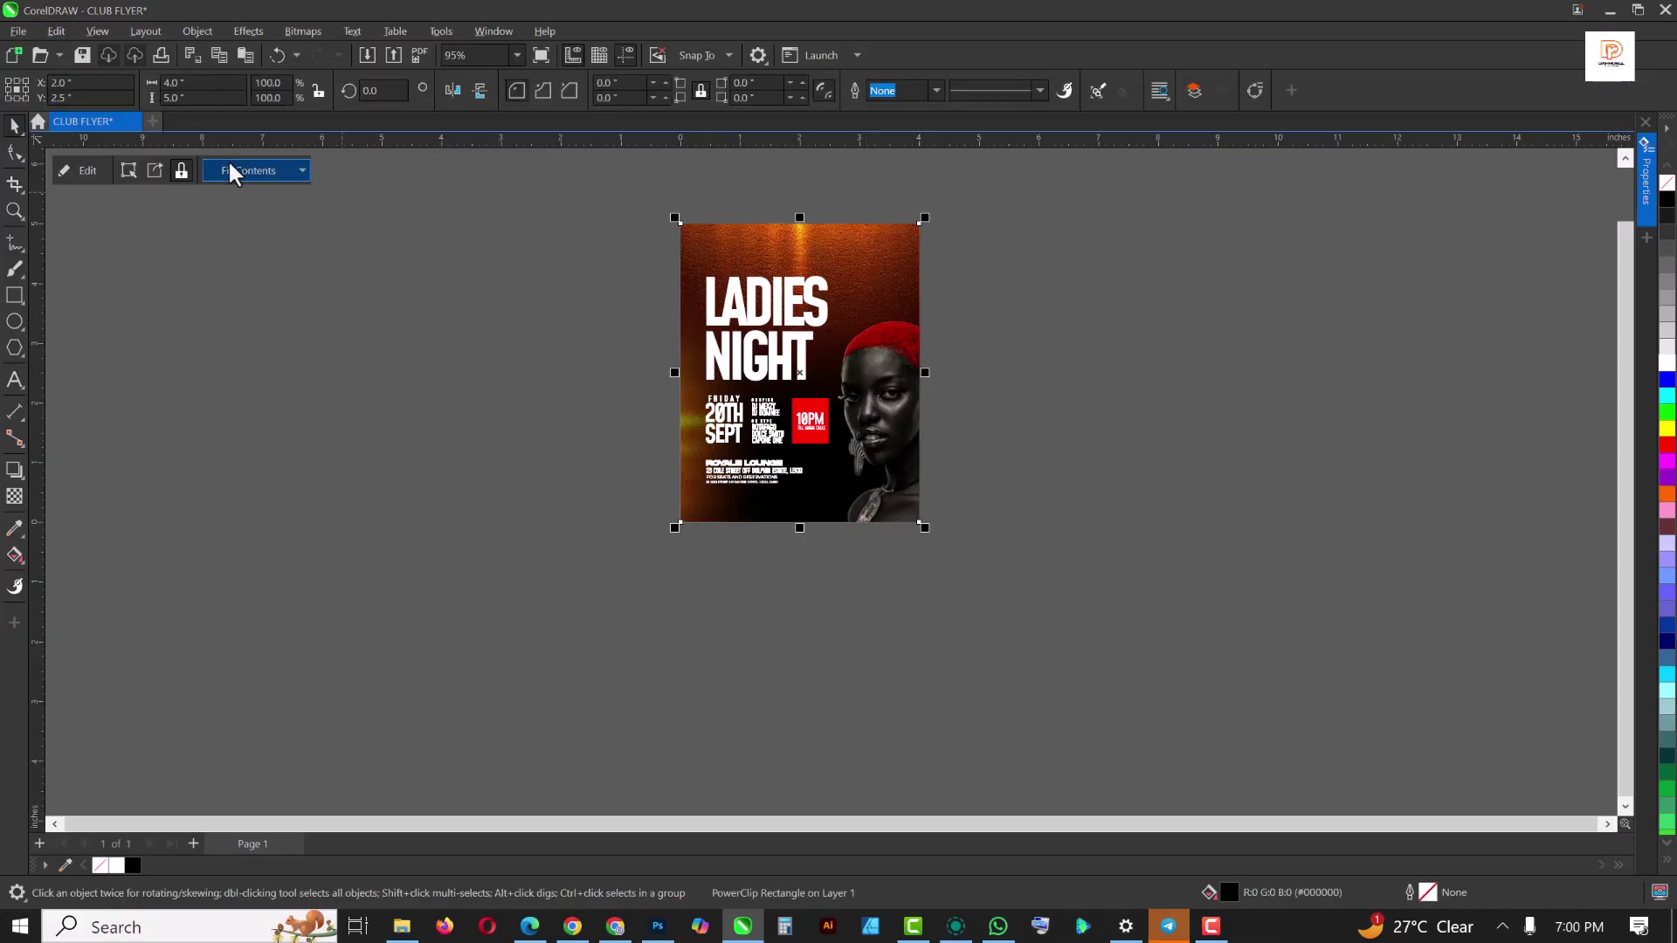
left_click(78, 170)
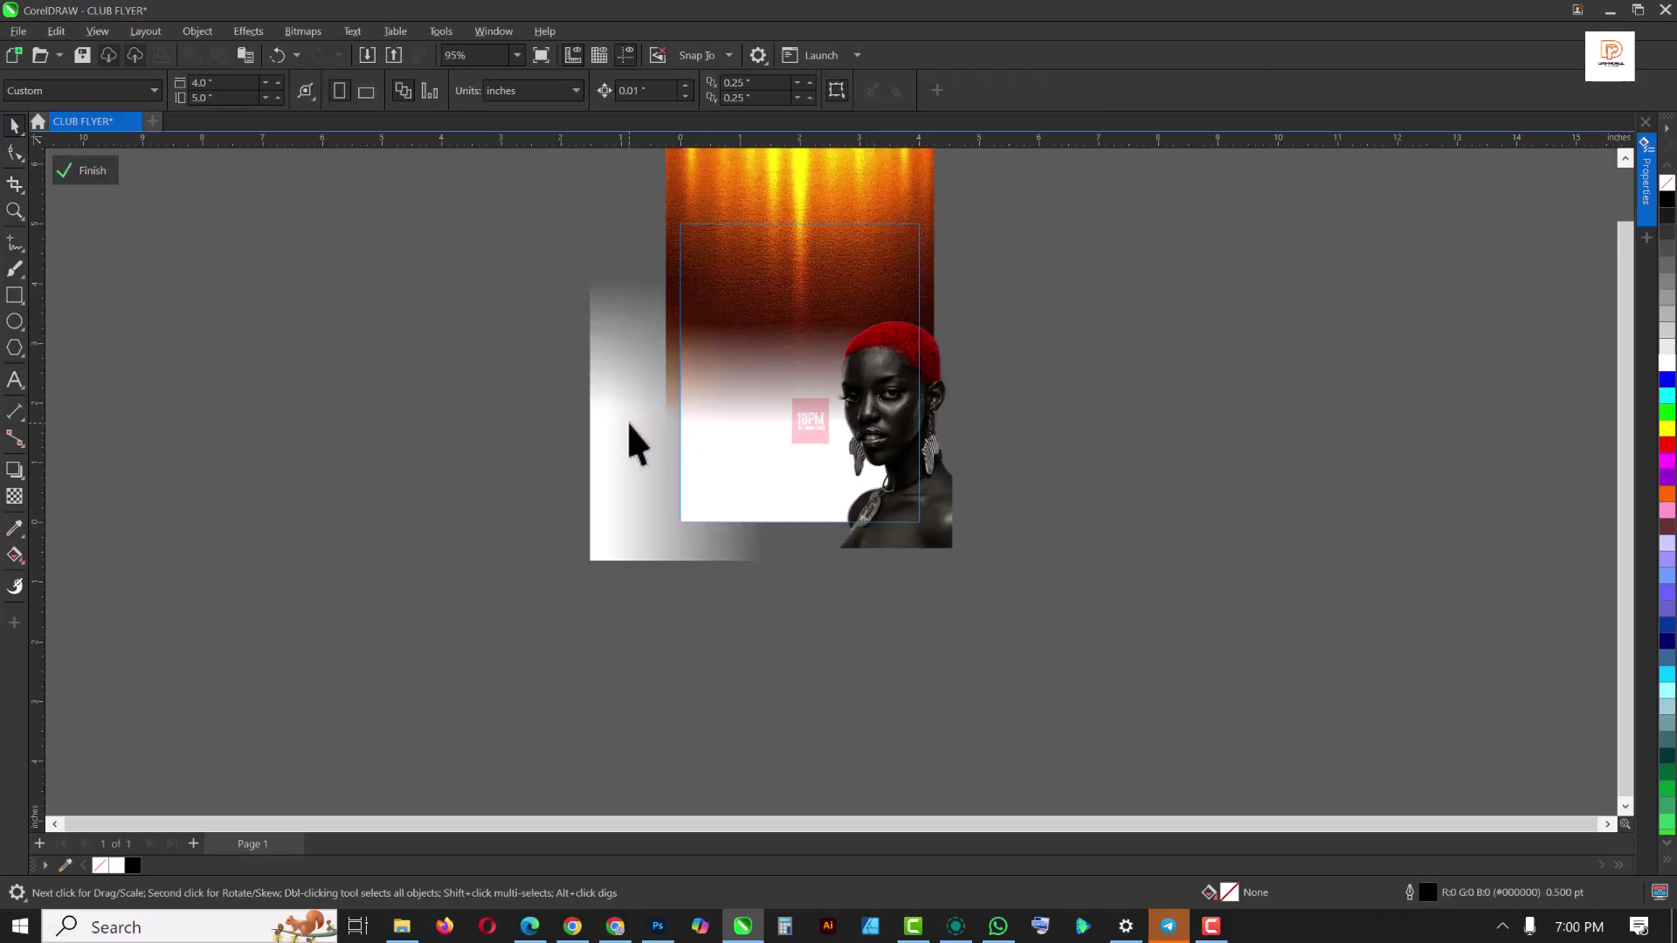
left_click(629, 432)
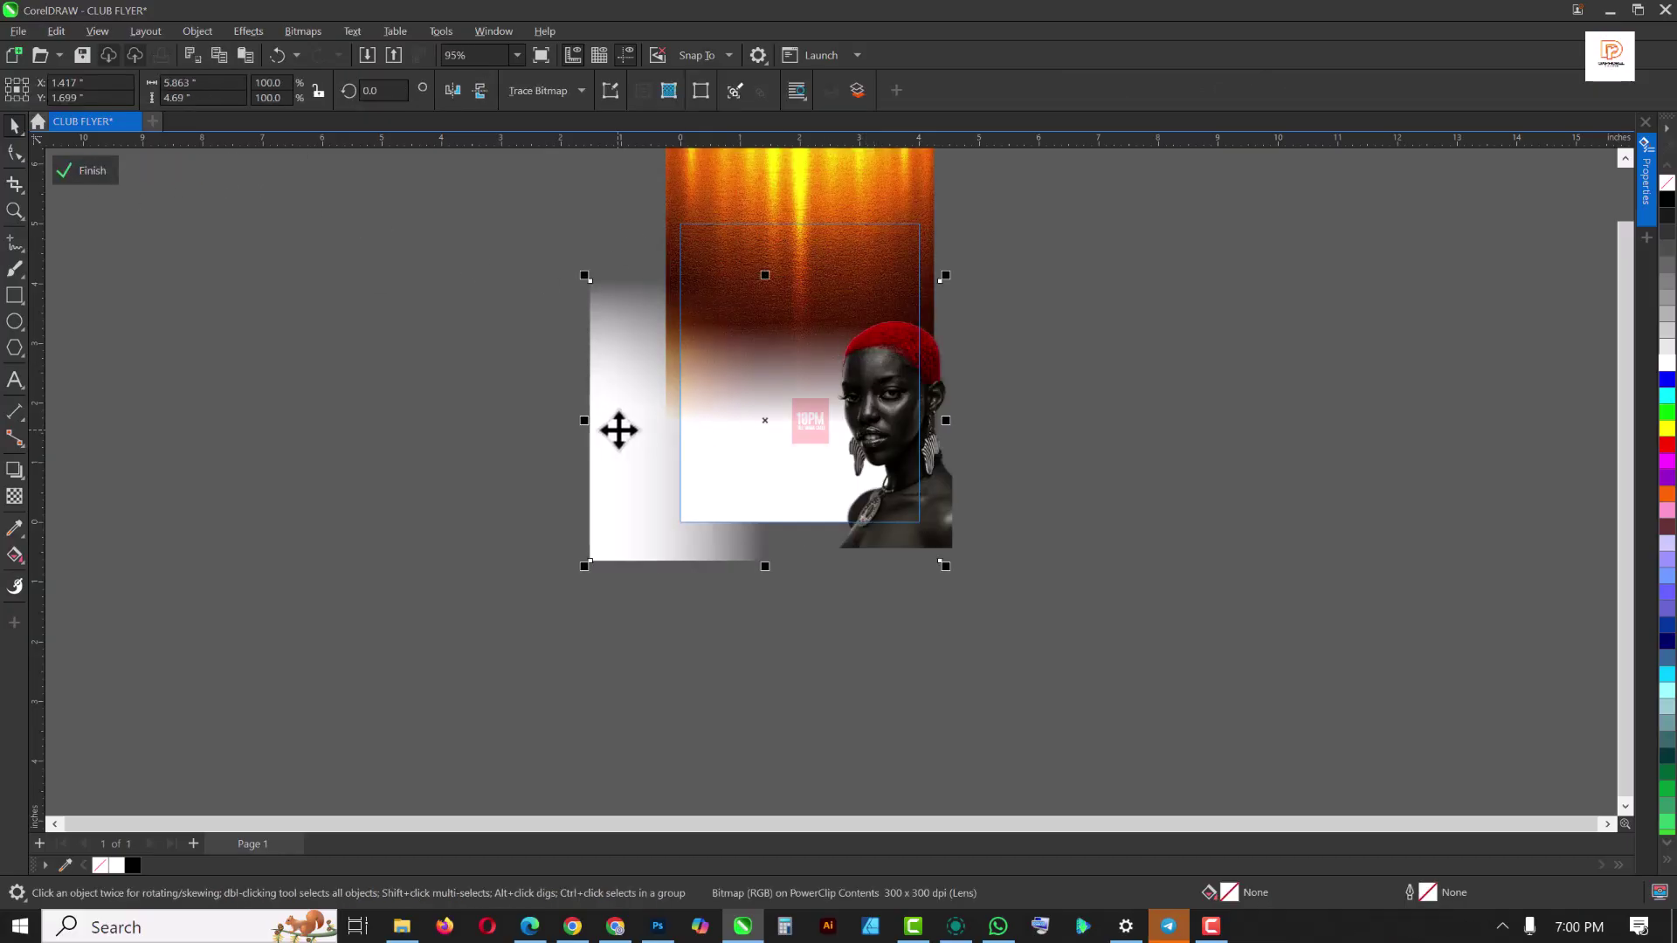
left_click_drag(618, 426, 1169, 426)
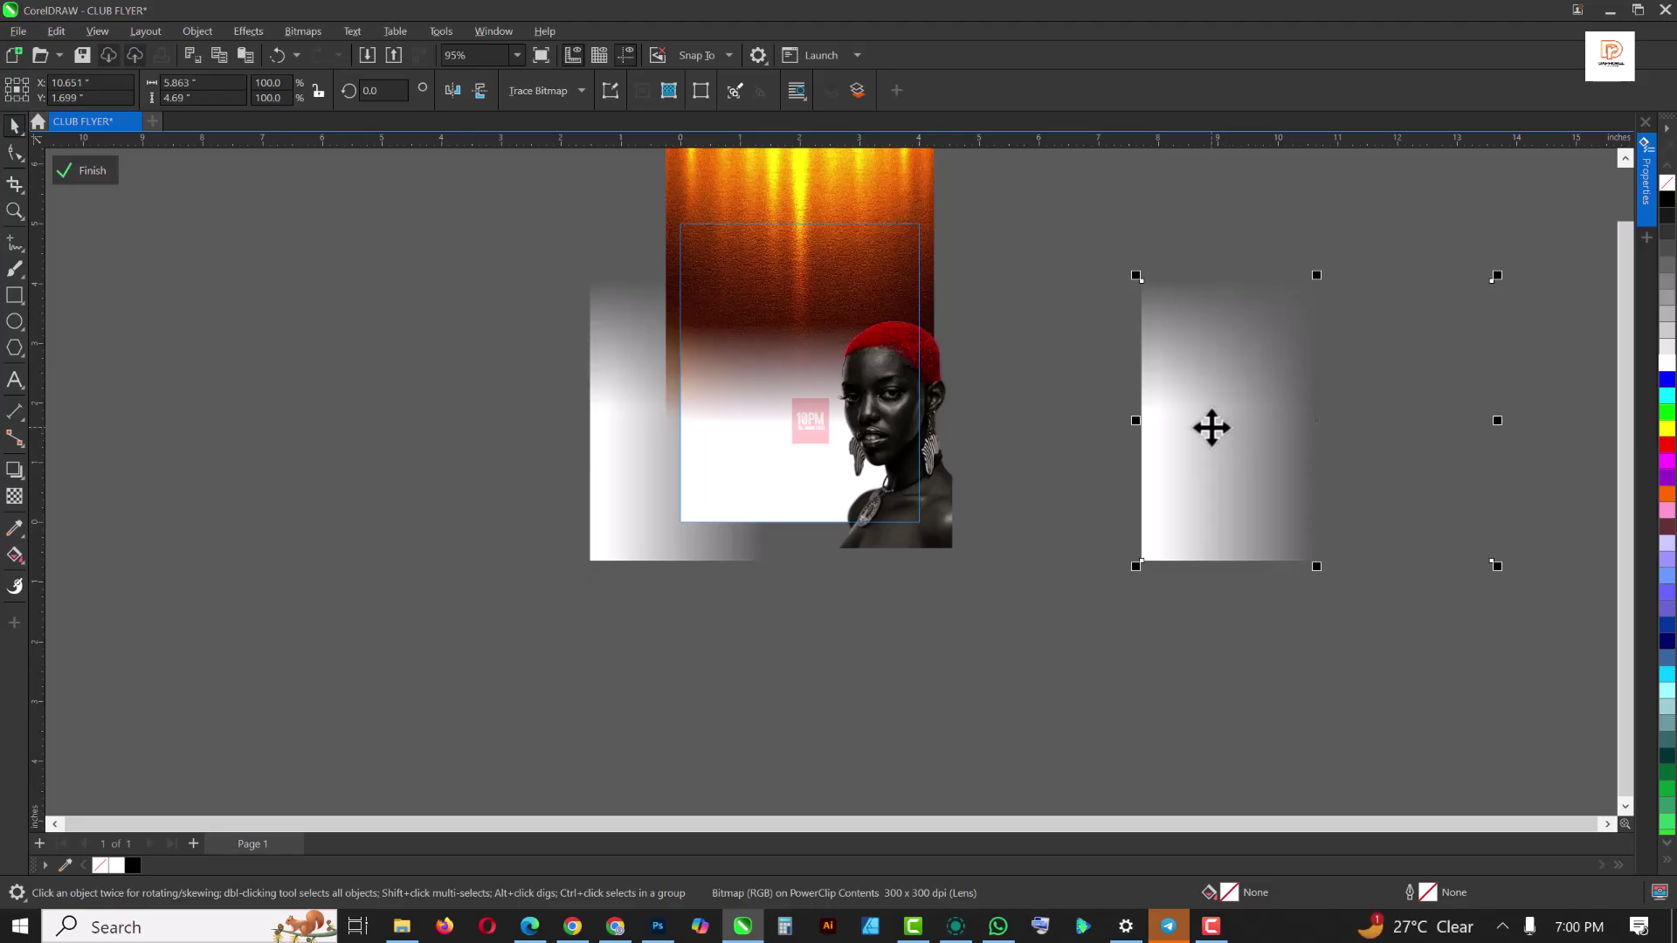
Mirror the copied light image horizontally, move it over the flyer's right side behind the woman's shoulder area, and finish editing the PowerClip
left_click(452, 99)
left_click_drag(1388, 432, 988, 450)
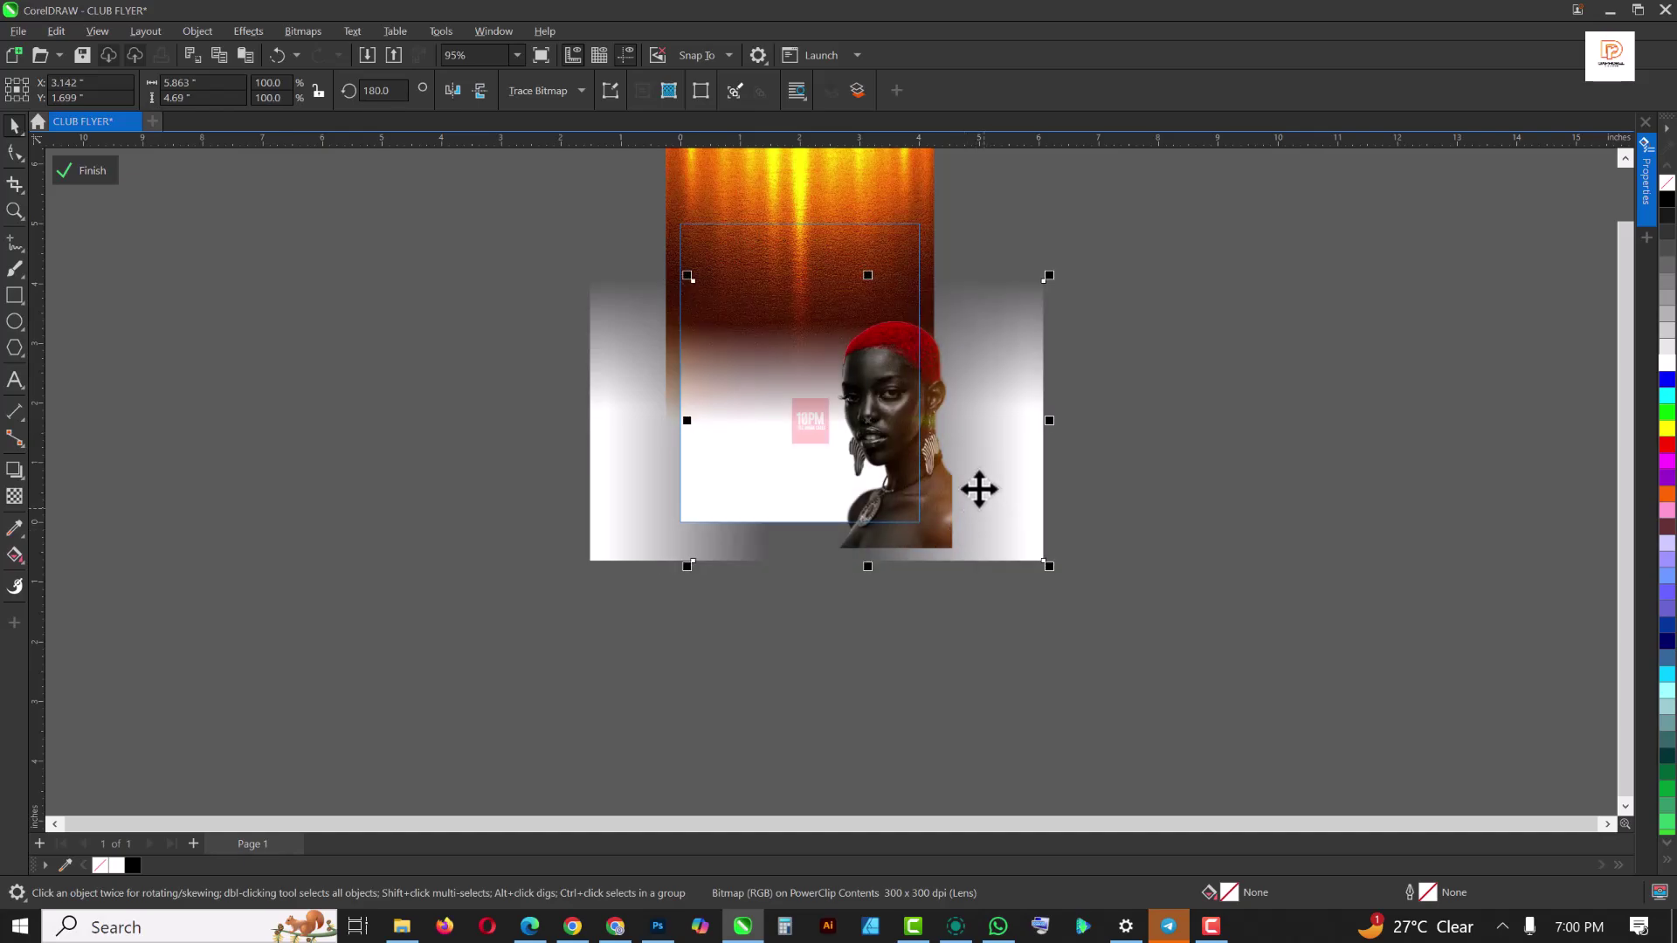
left_click(86, 172)
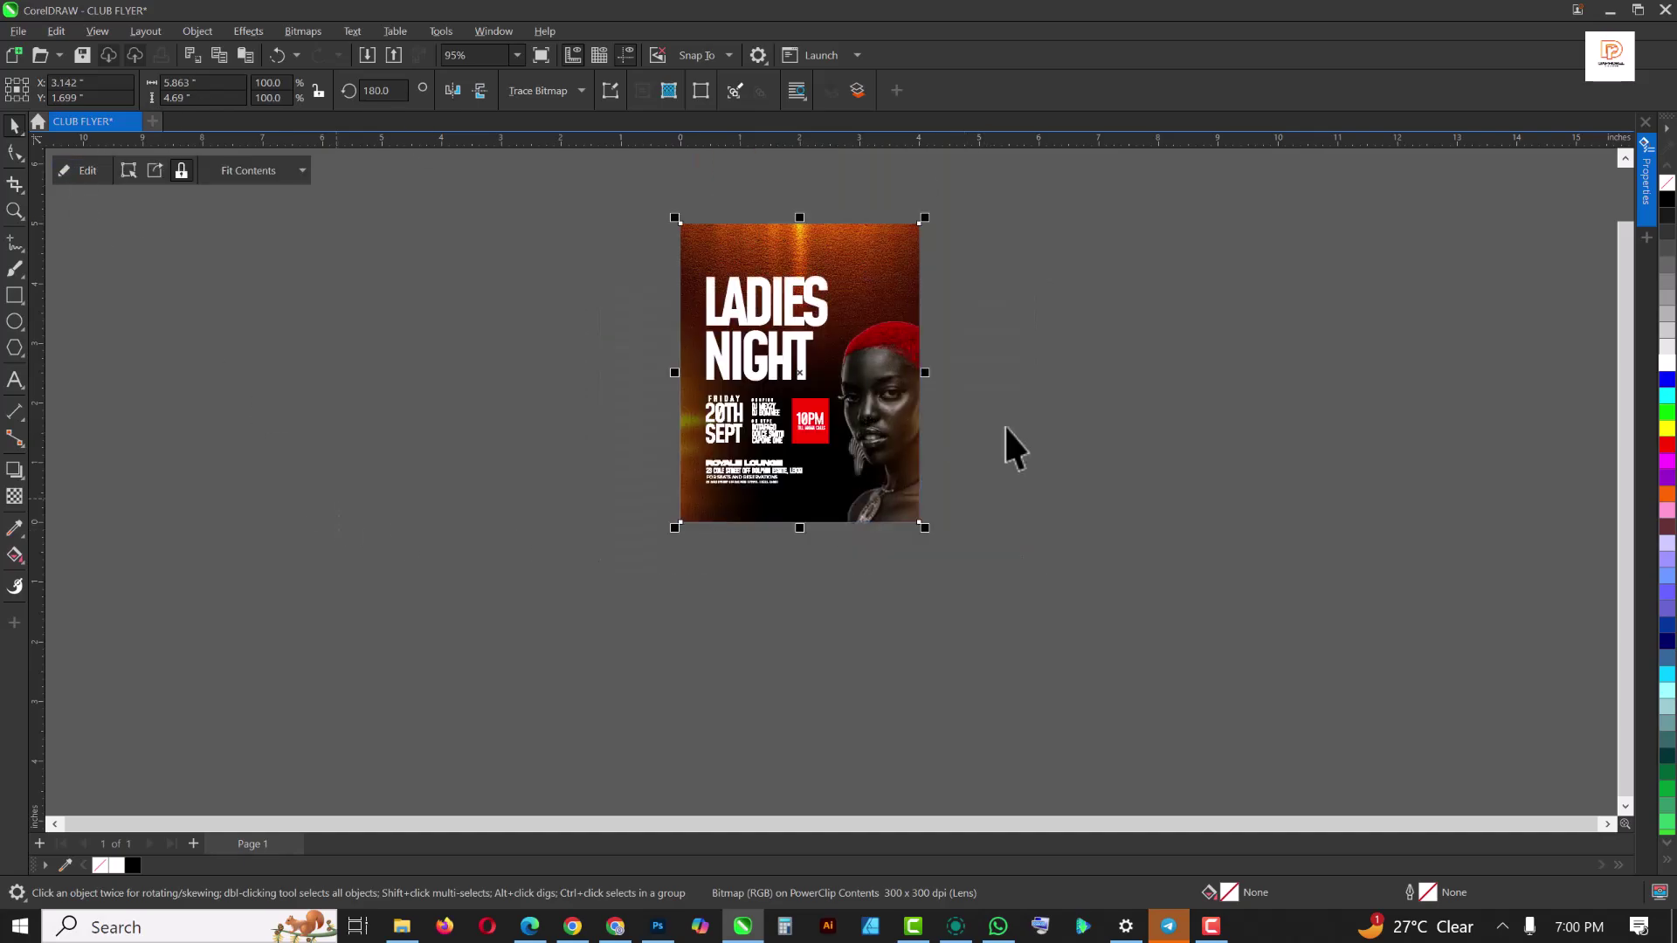
left_click(1054, 391)
key("F4")
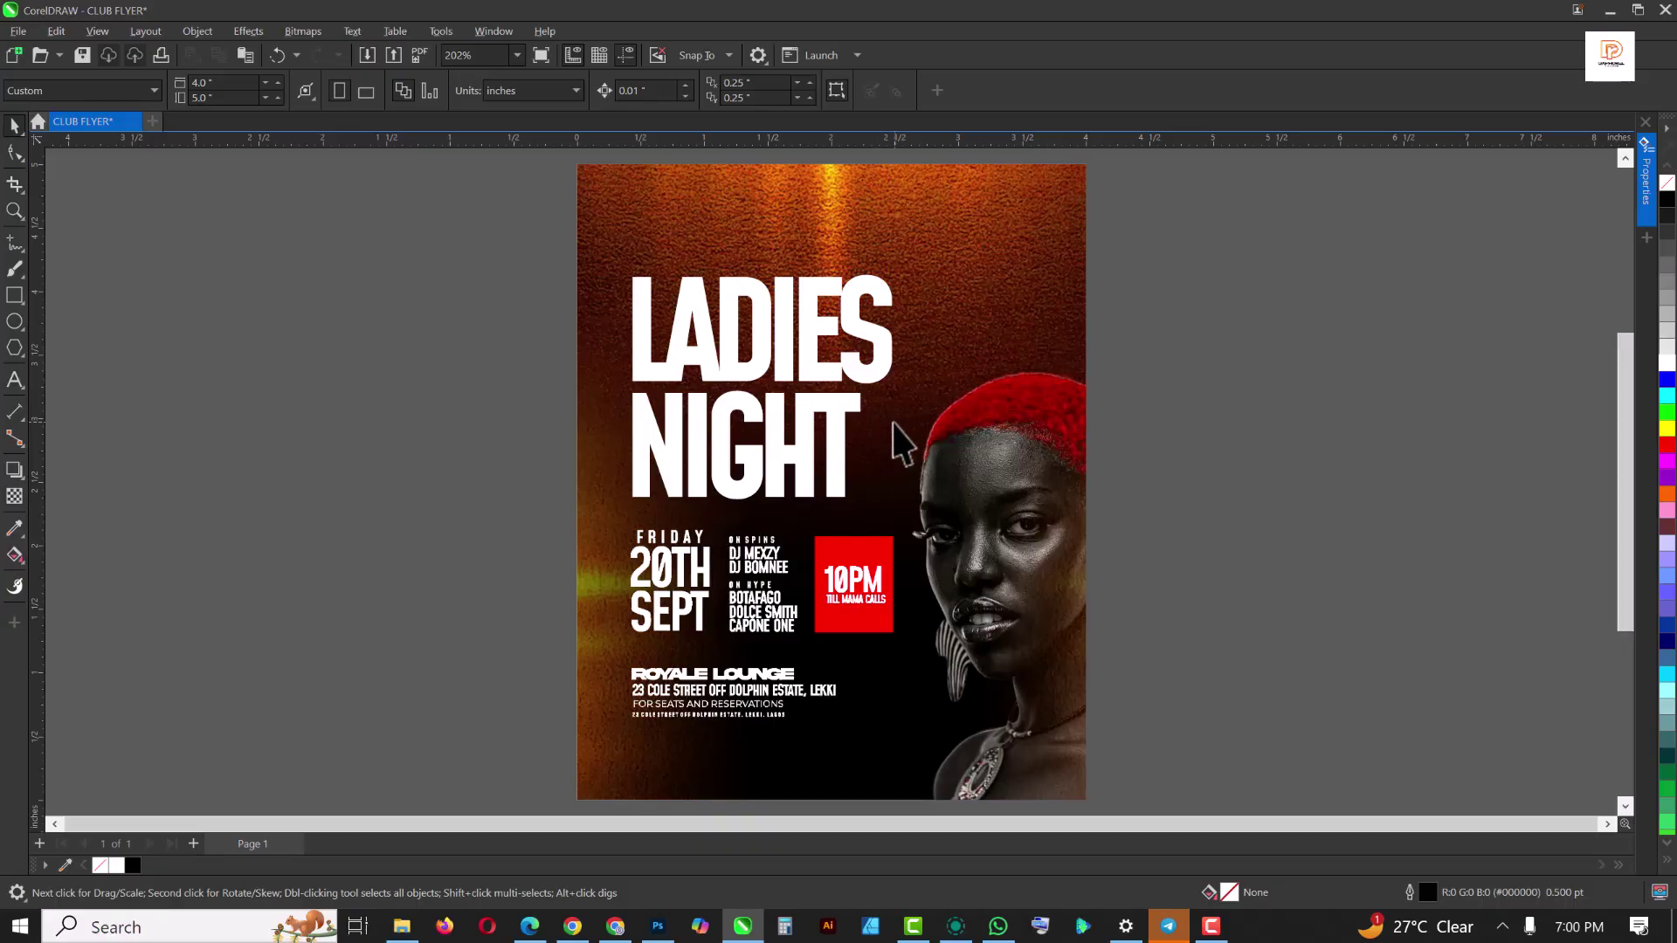
Bring the horizontal light-streak image from the AWARD NIGHT folder into the document left of the flyer and mirror it horizontally
left_click(413, 933)
left_click(640, 156)
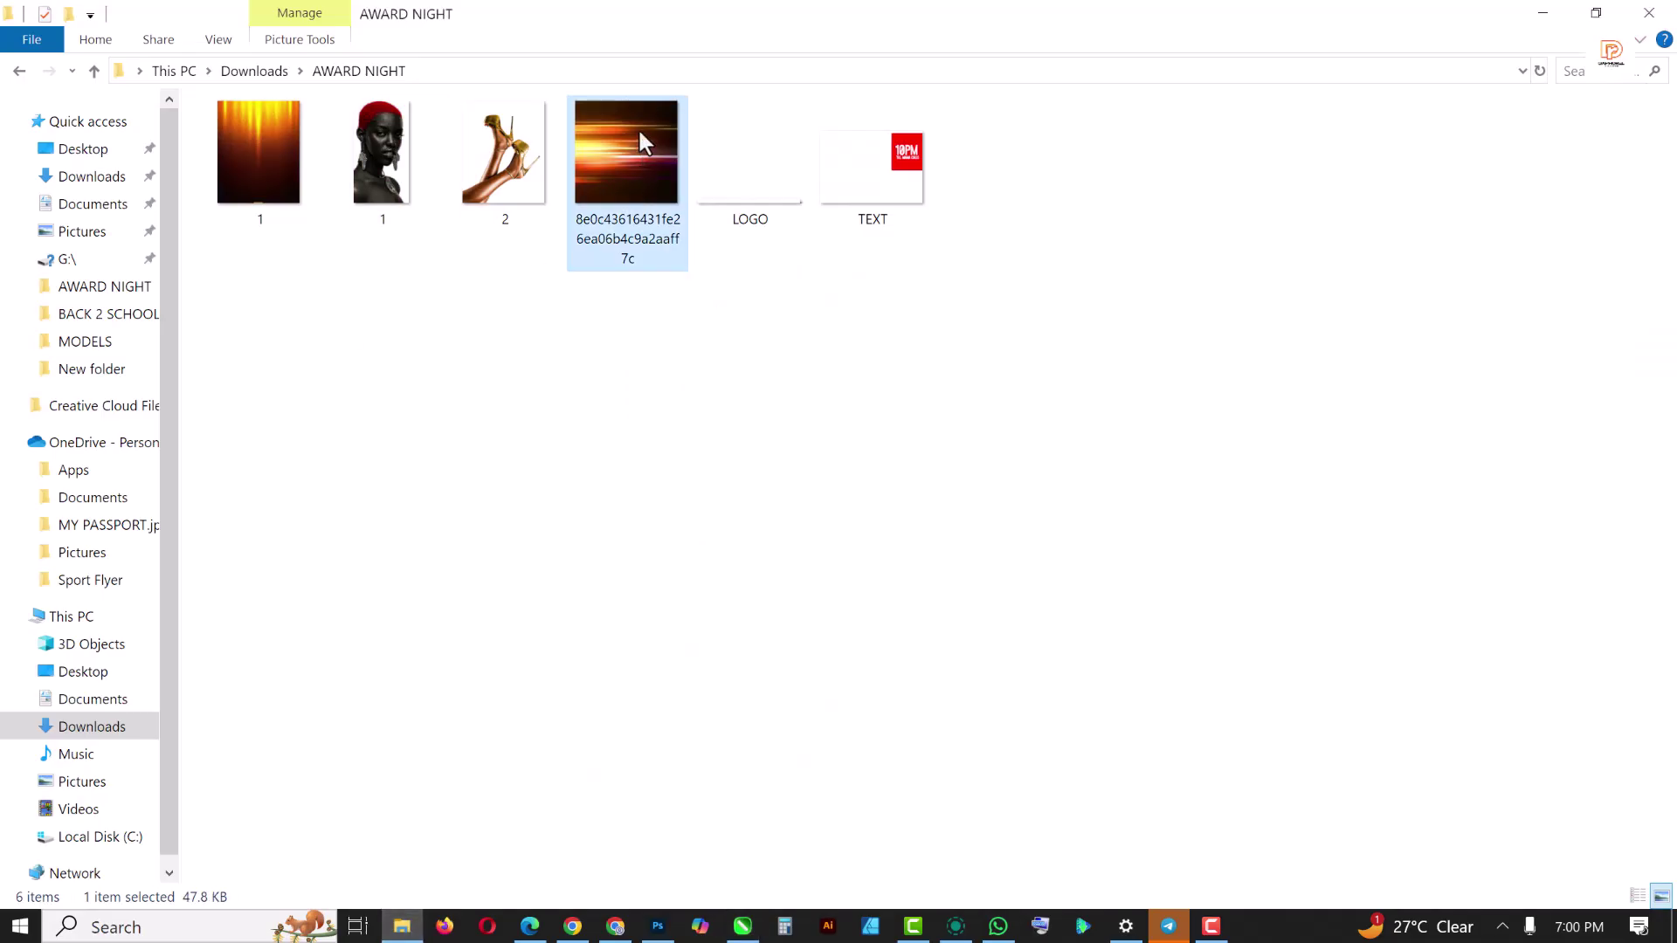
left_click_drag(642, 136, 394, 354)
scroll(641, 470, "down", 1)
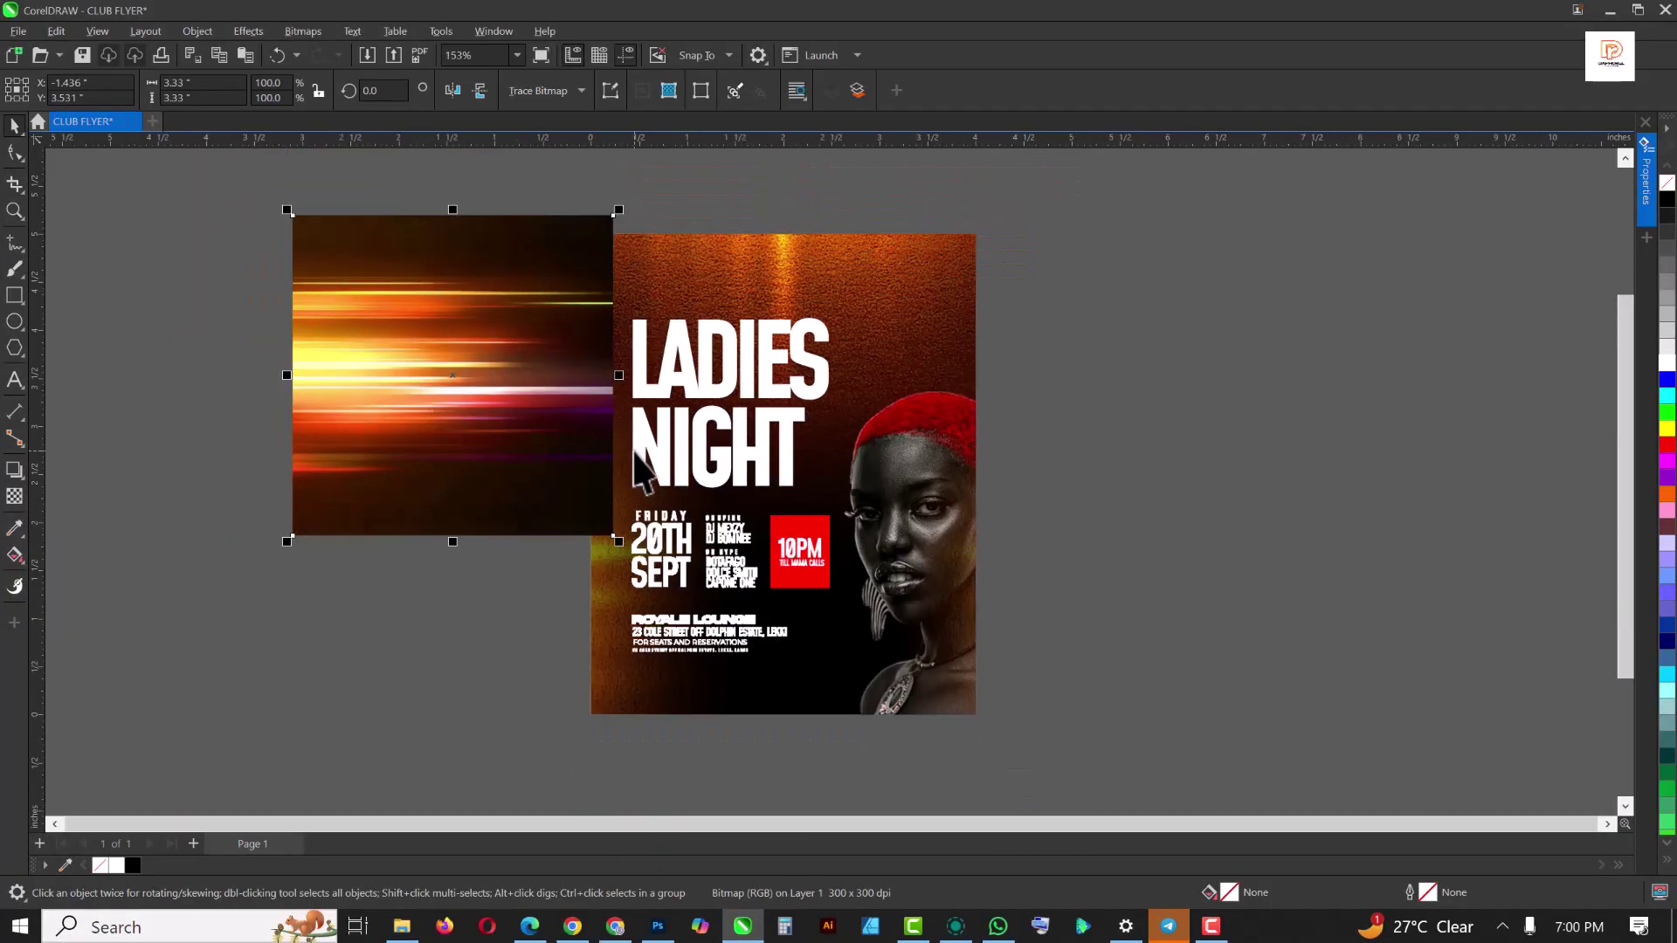
left_click(452, 91)
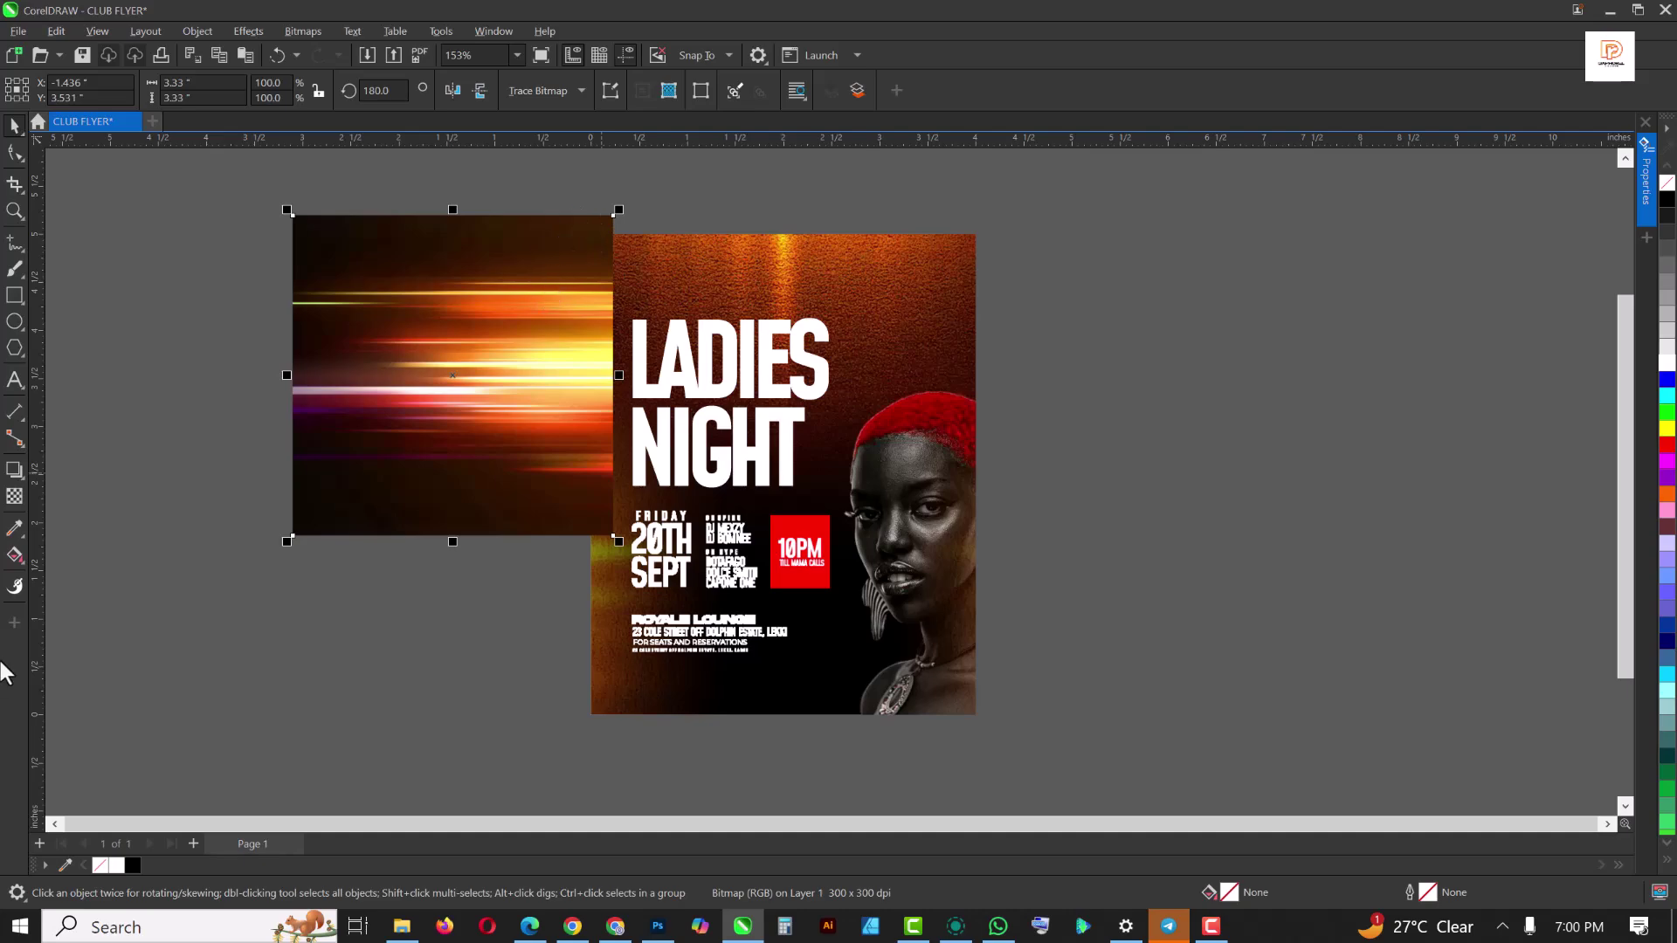
Fade the light-streak image's left edge with a fountain transparency and convert it to a 300 dpi RGB bitmap with a transparent background
left_click(15, 497)
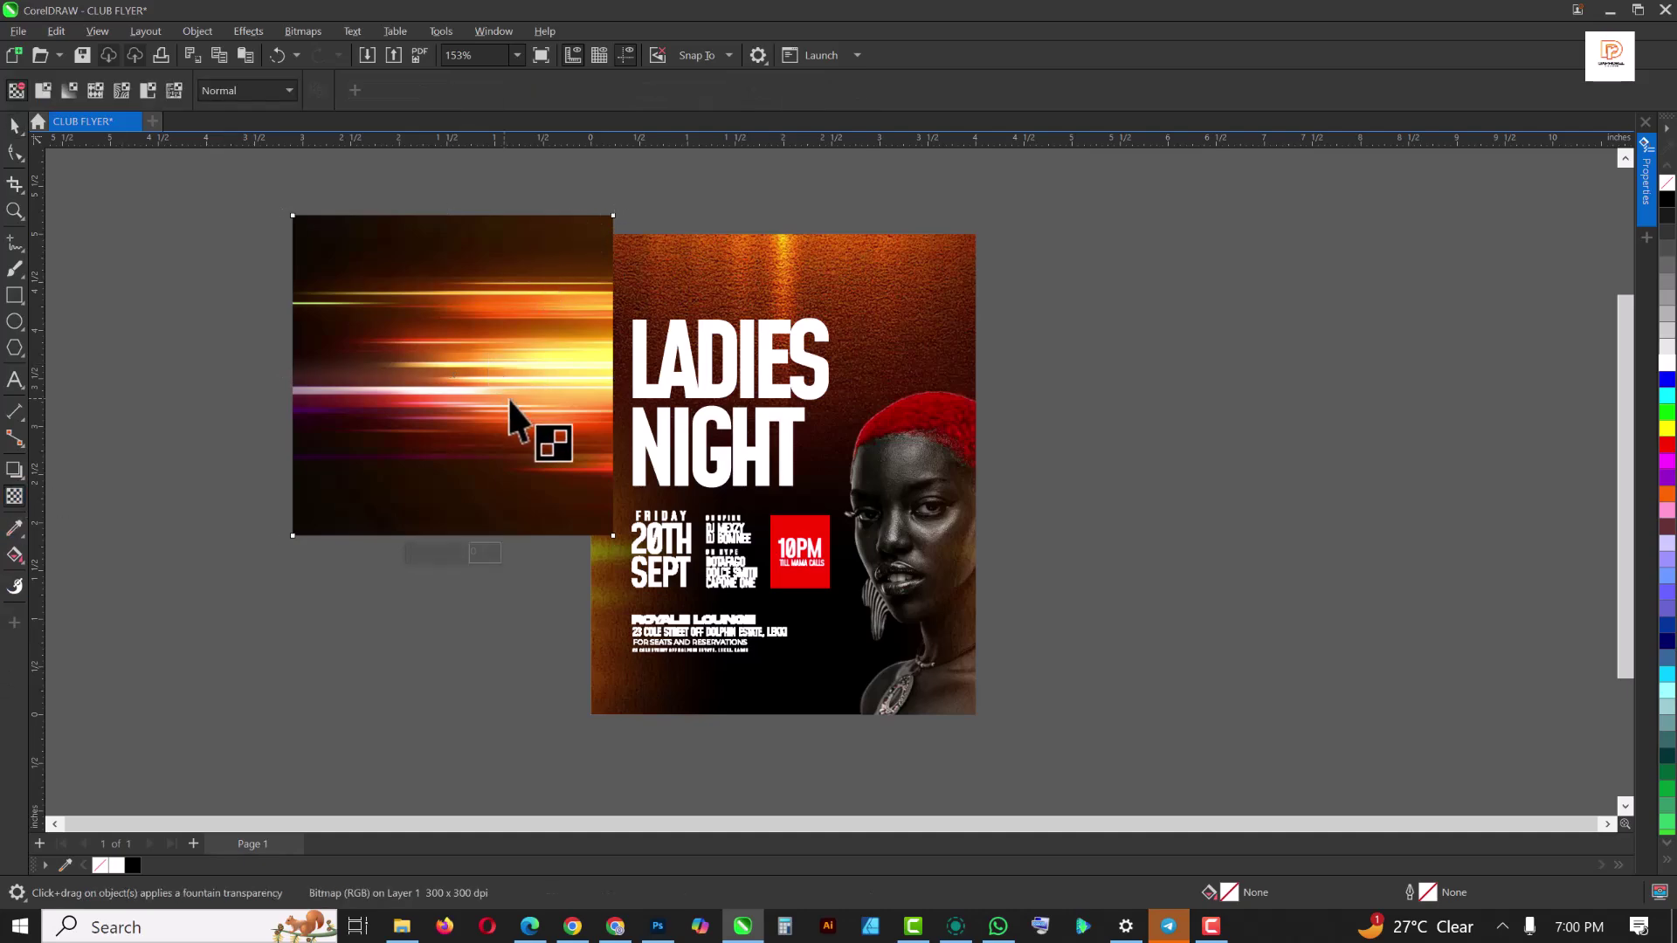
left_click_drag(512, 372, 301, 385)
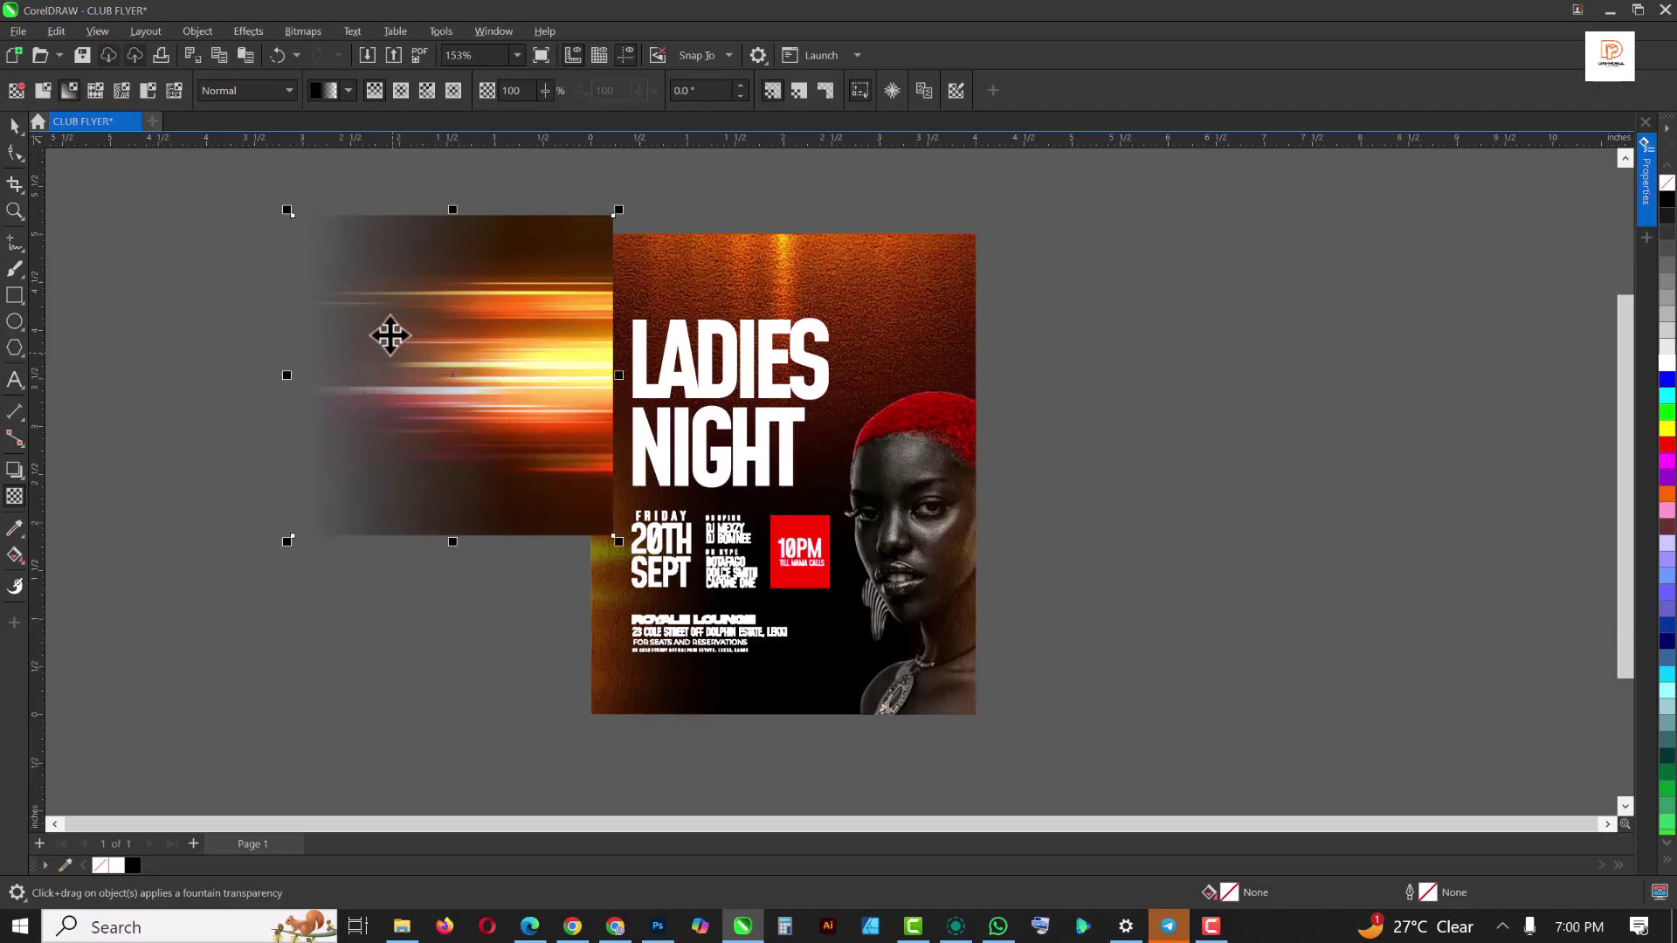
key("space")
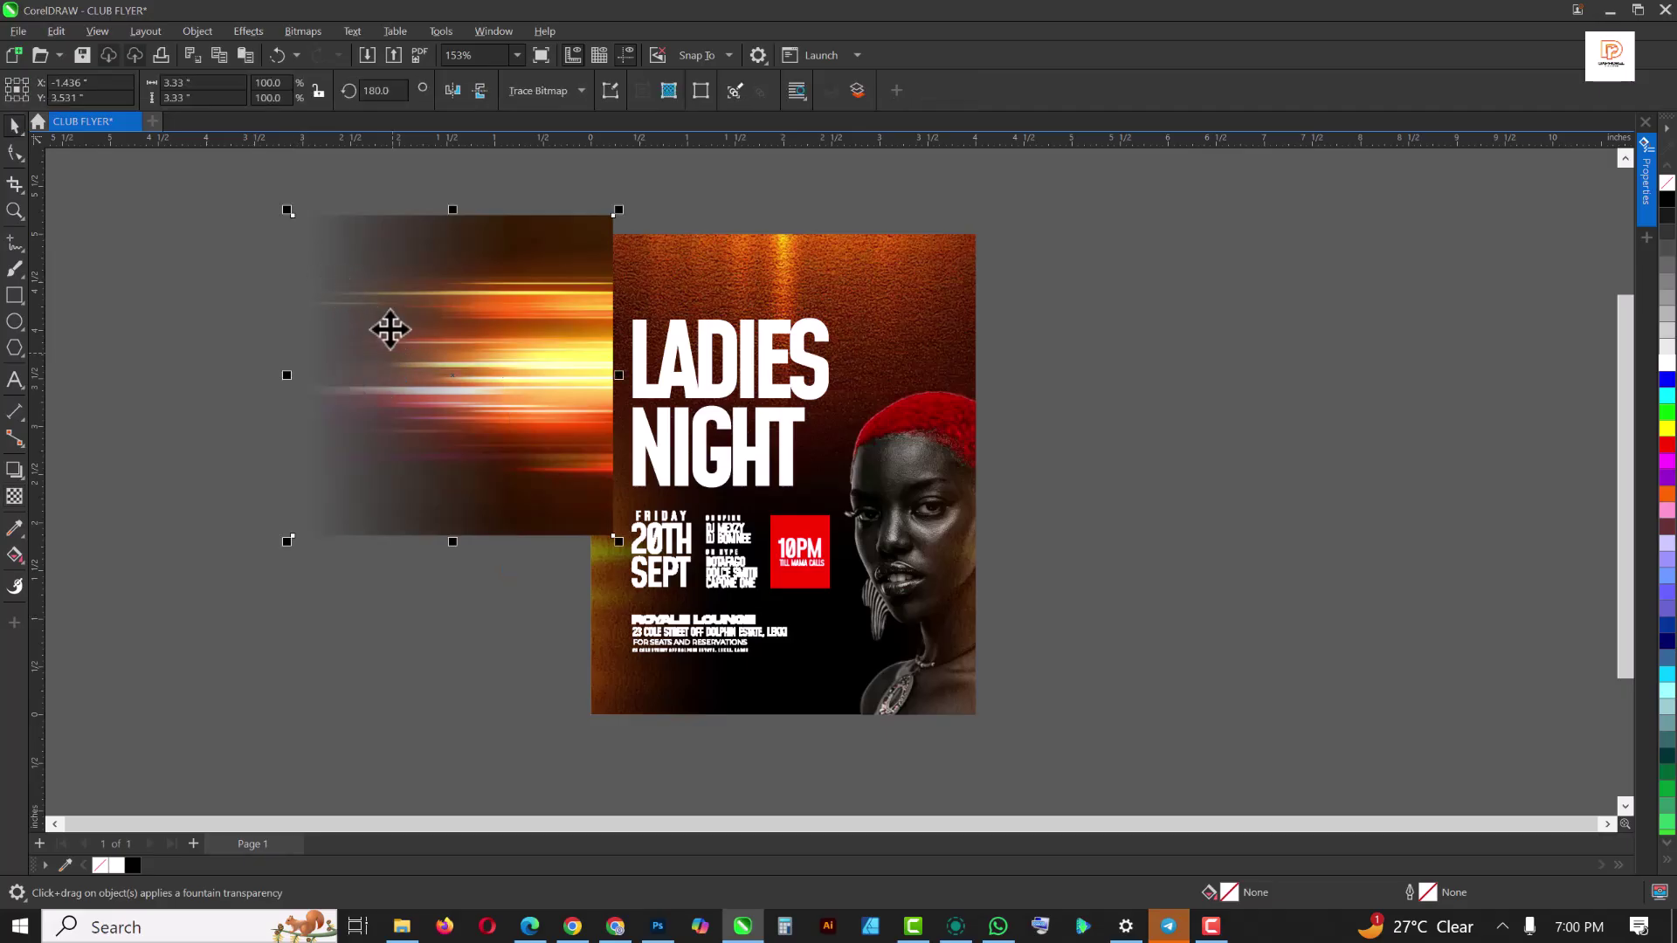
left_click(298, 26)
left_click(311, 50)
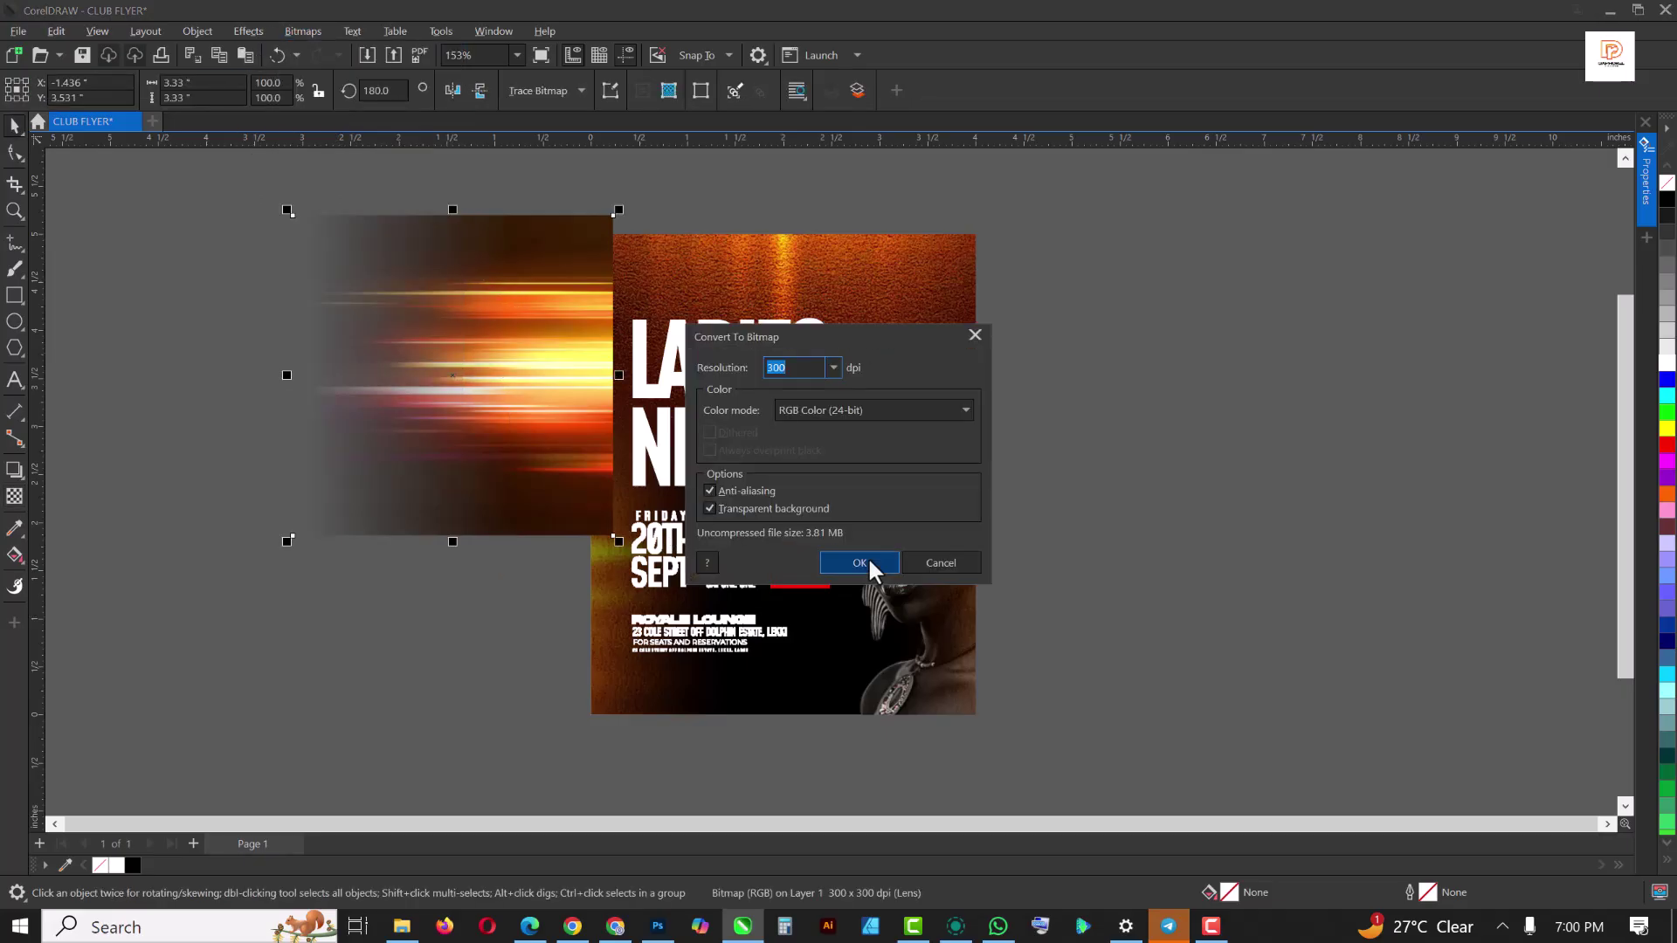
left_click(861, 563)
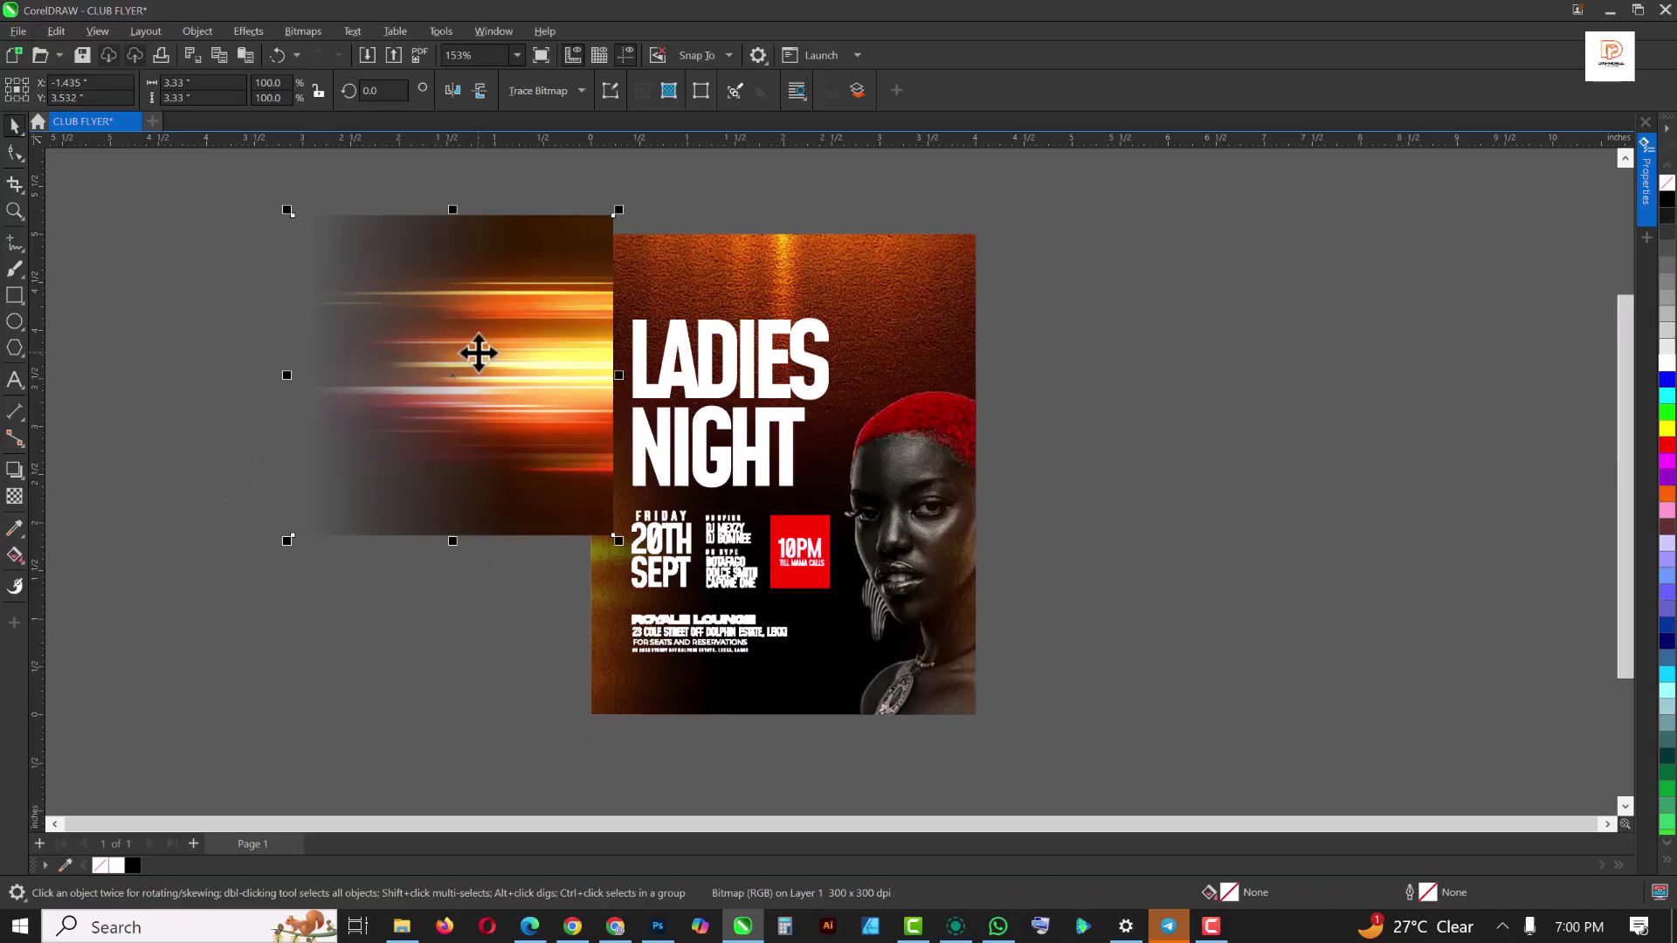
Fade the light-streak image's right edge with a fountain transparency and convert it again to a 300 dpi RGB transparent bitmap
left_click(449, 370)
left_click(14, 498)
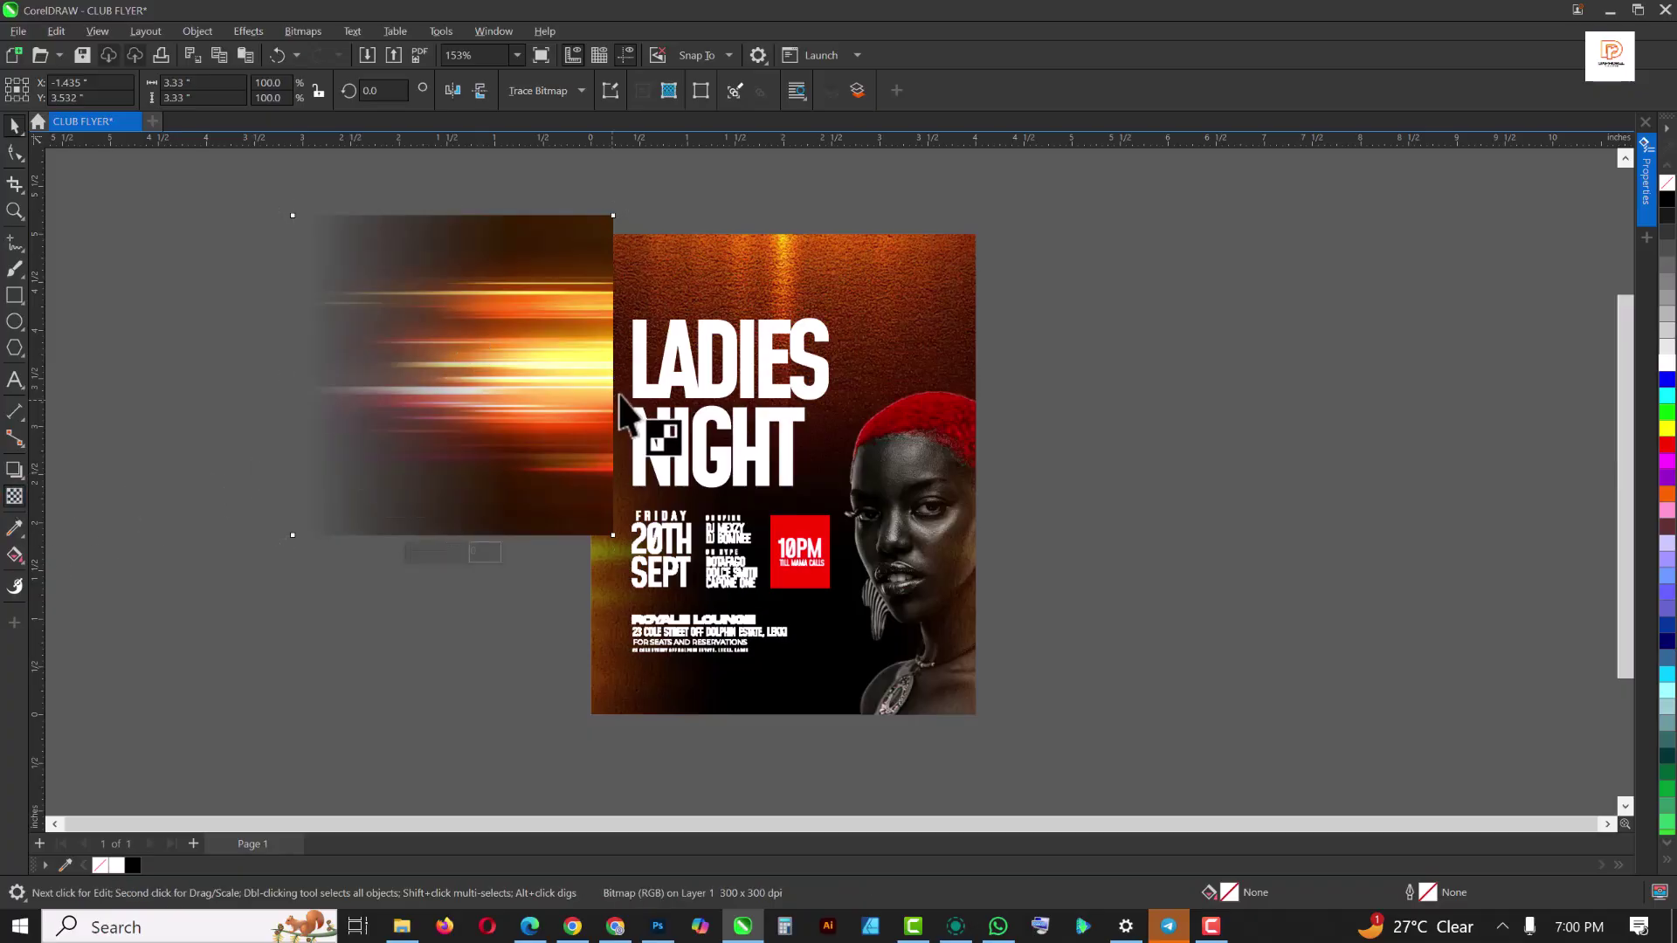
left_click_drag(512, 361, 606, 360)
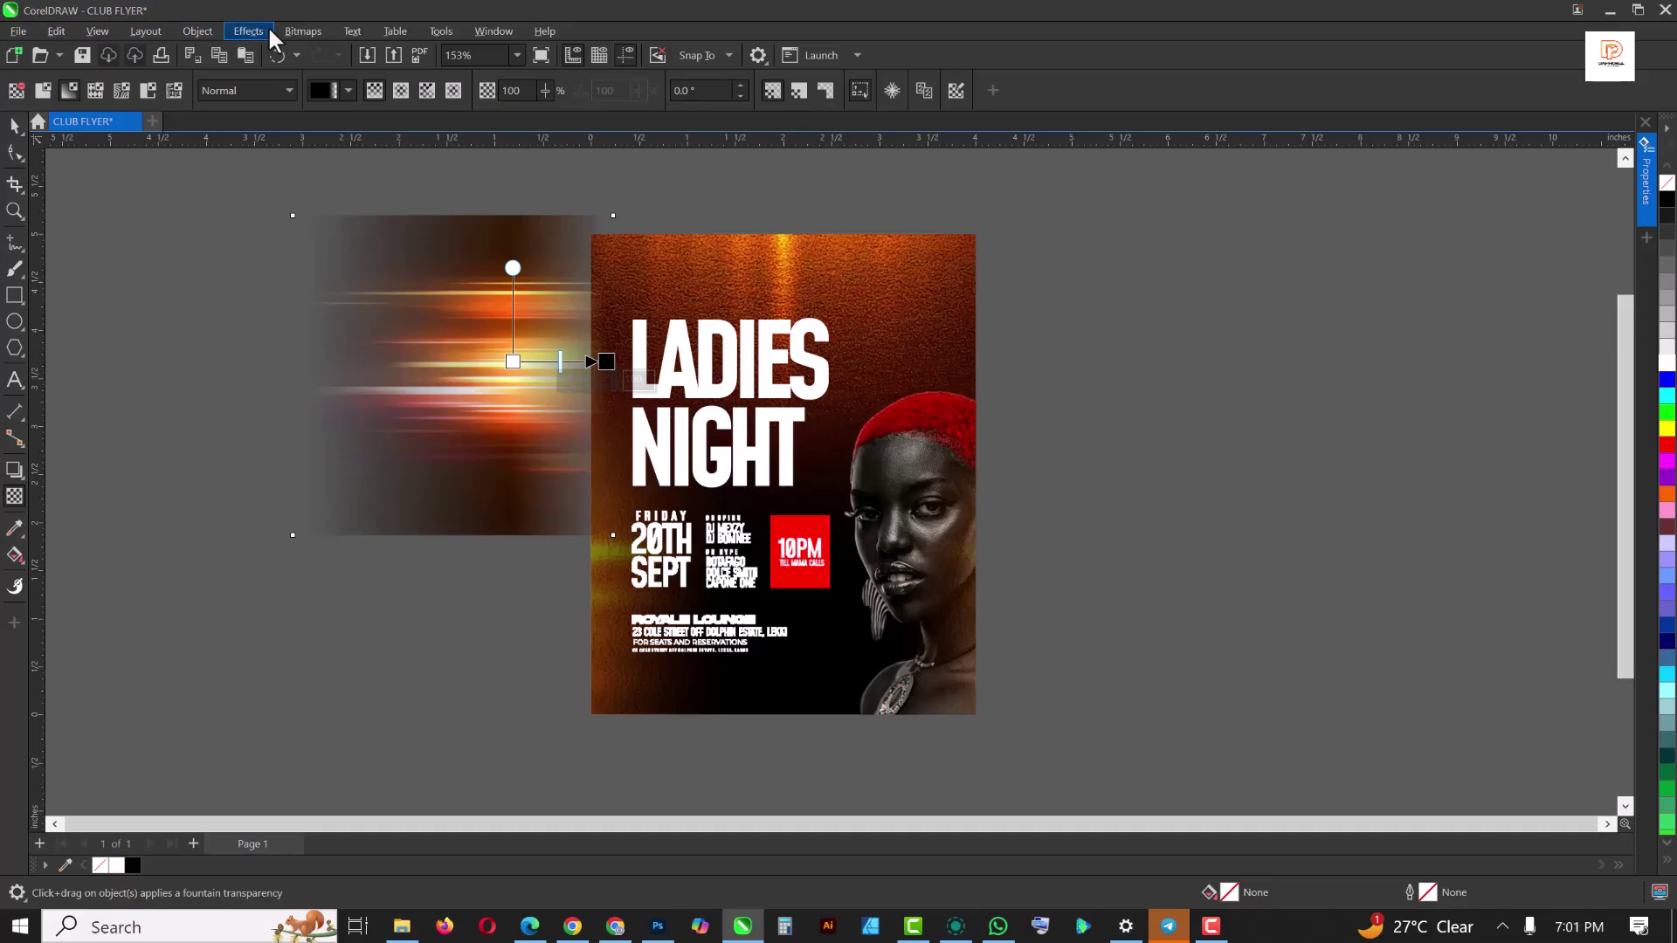
left_click(299, 28)
left_click(322, 54)
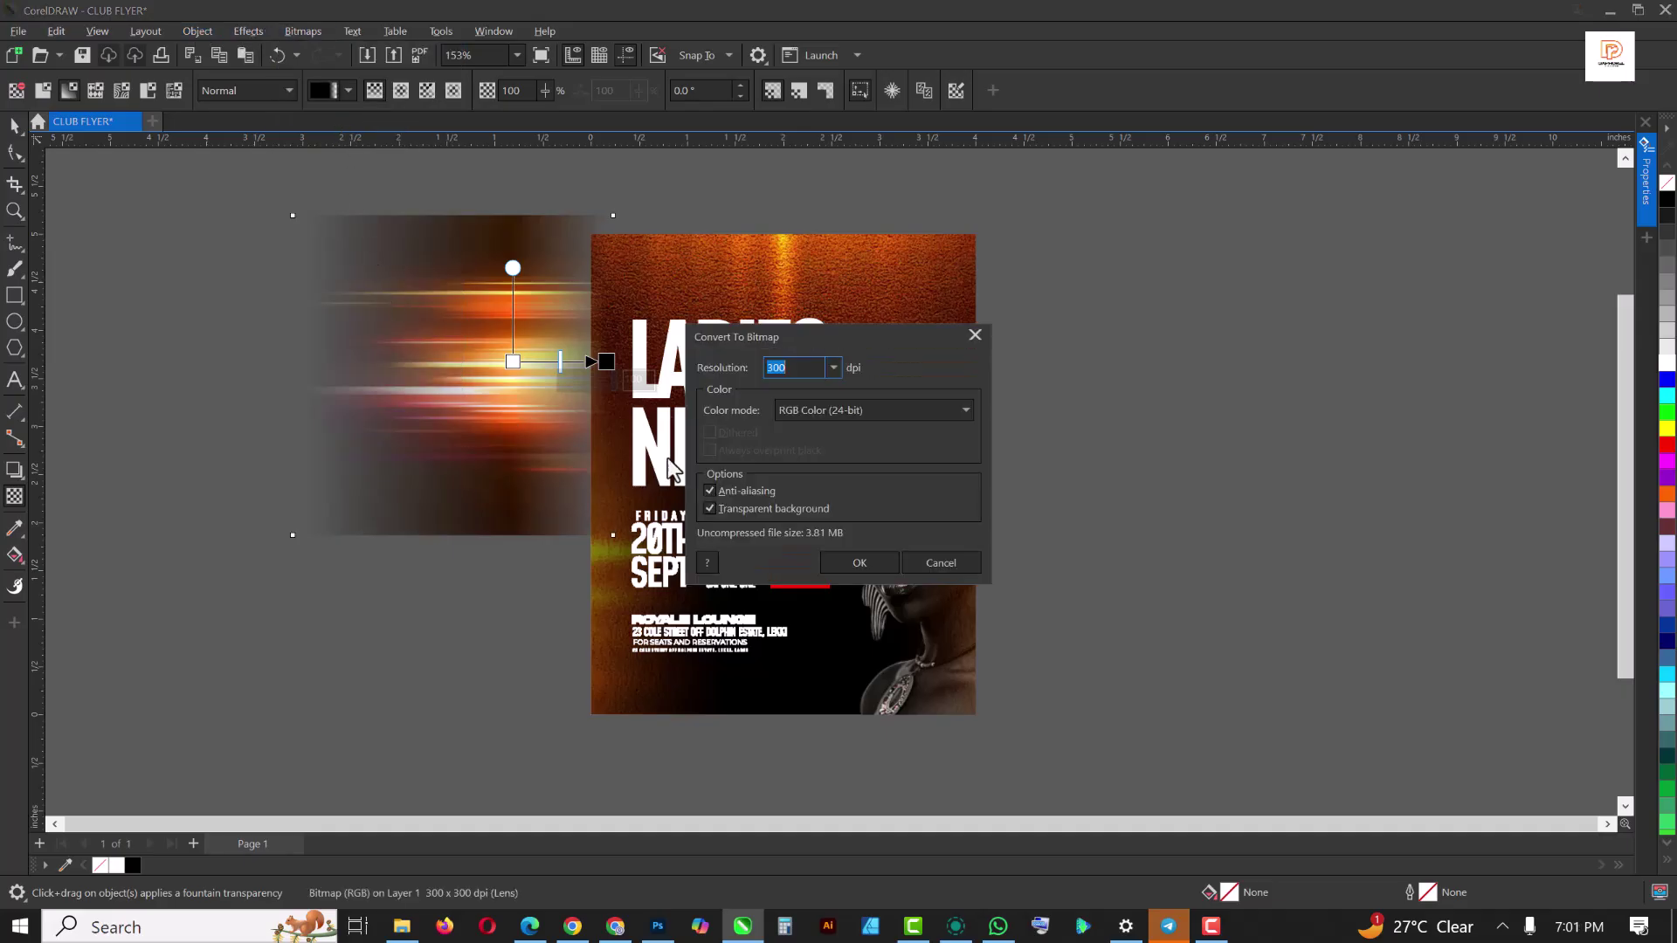
left_click(859, 562)
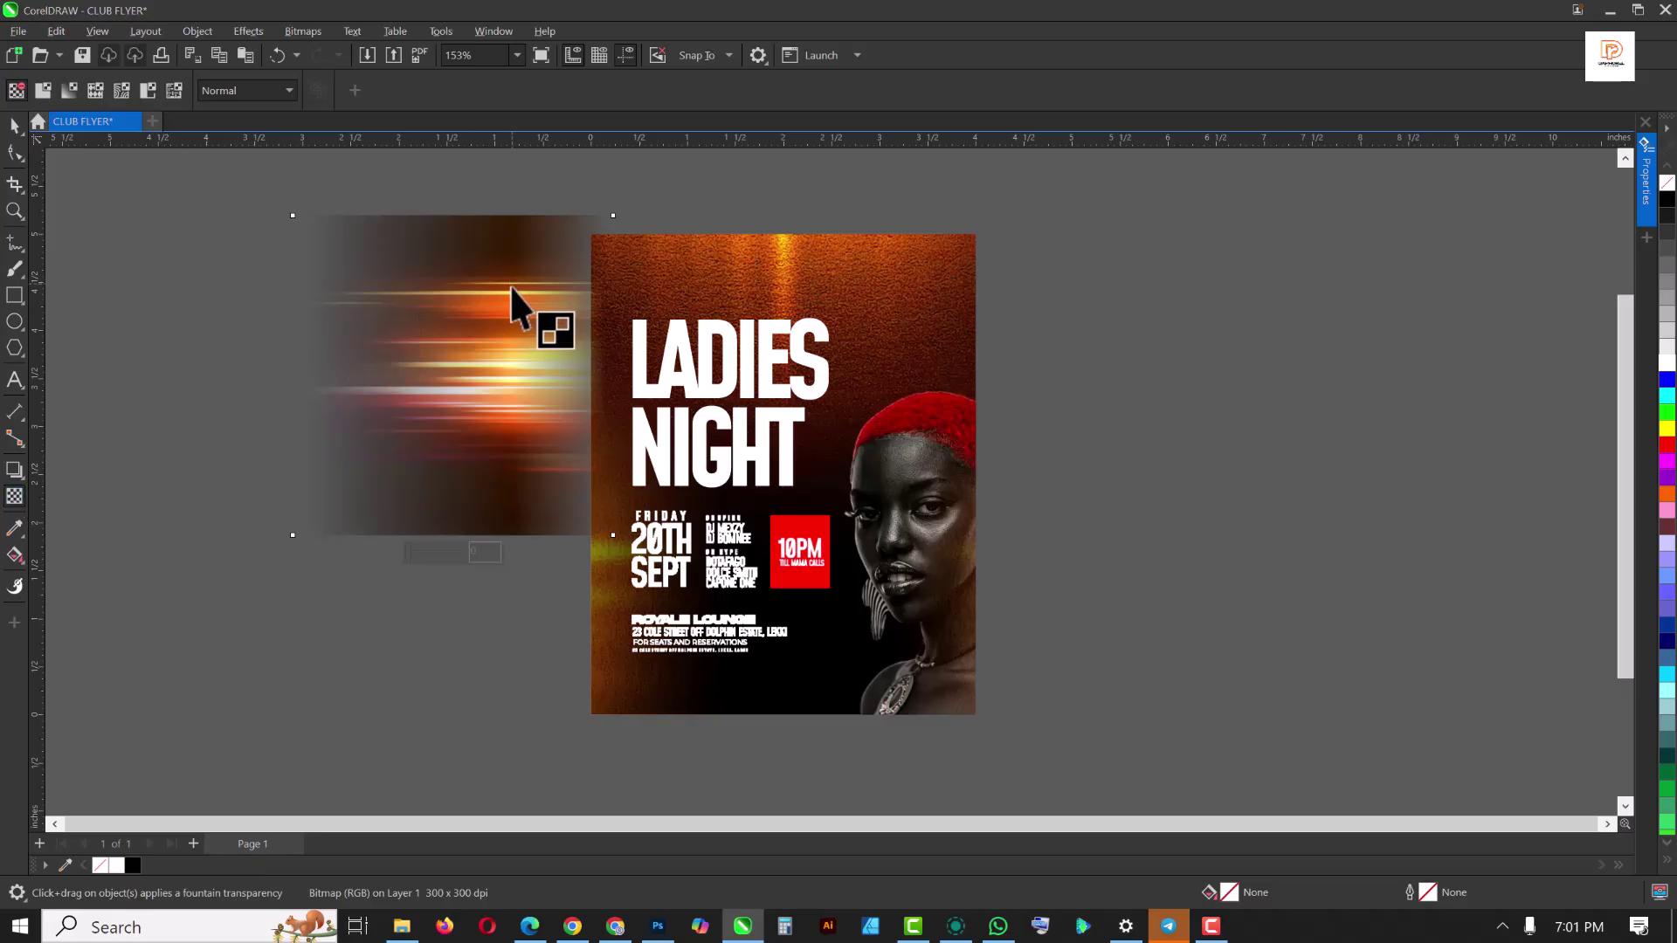
Fade the light-streak image's top edge with a vertical fountain transparency and convert it to a 300 dpi RGB transparent bitmap
left_click_drag(485, 294, 488, 223)
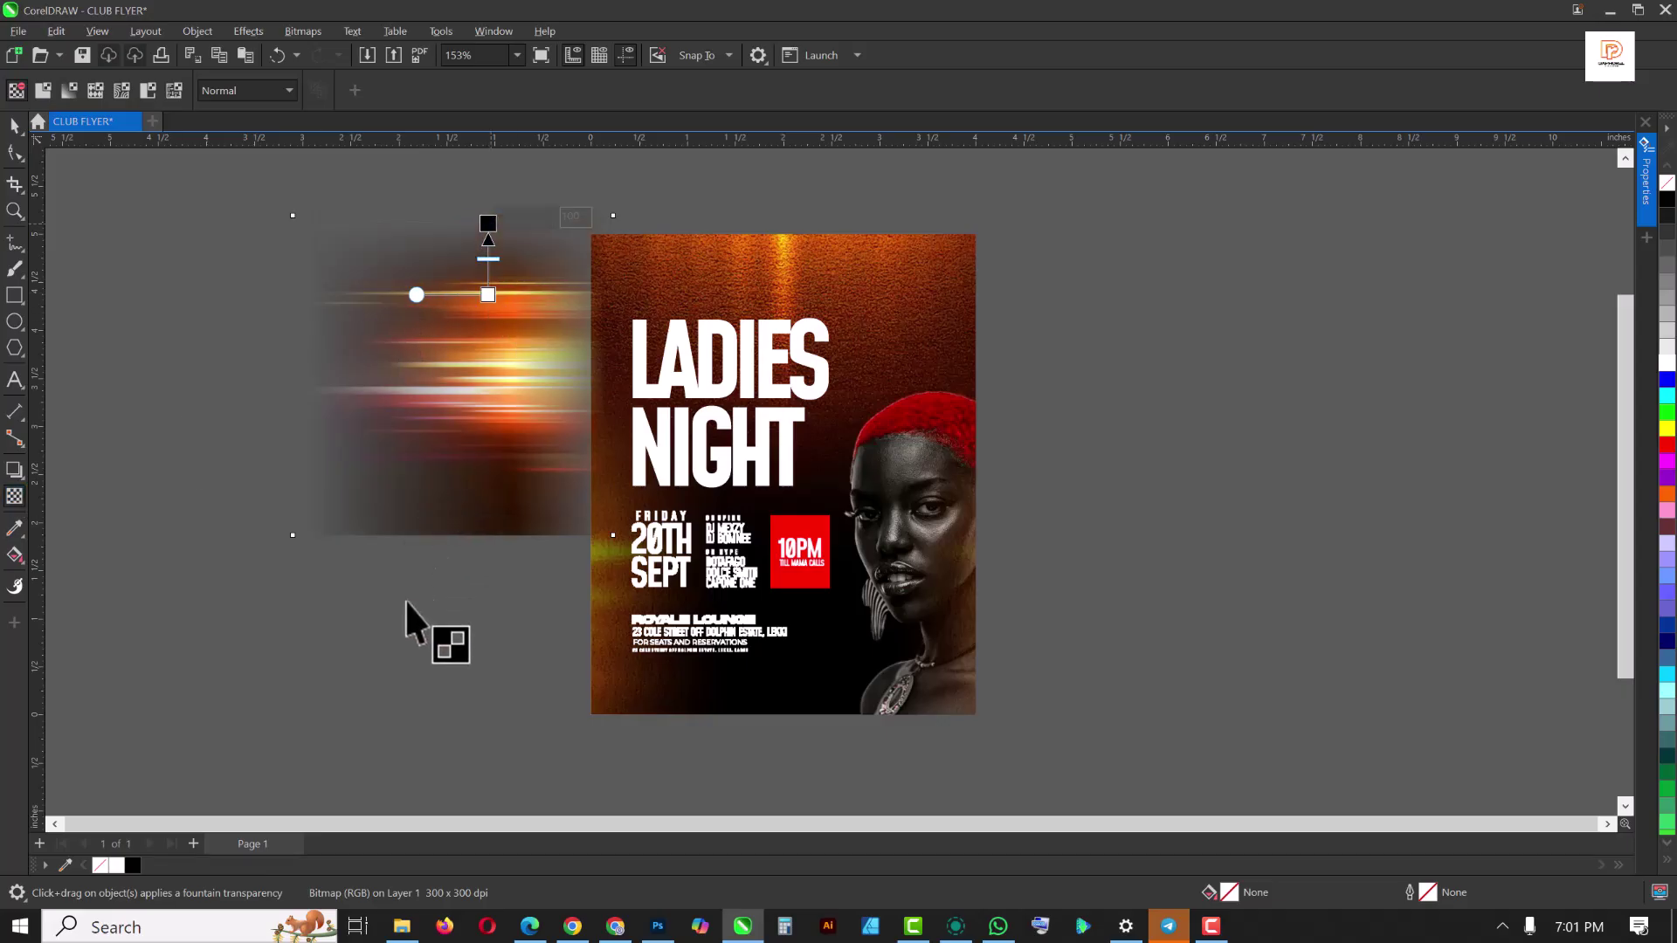
left_click(297, 31)
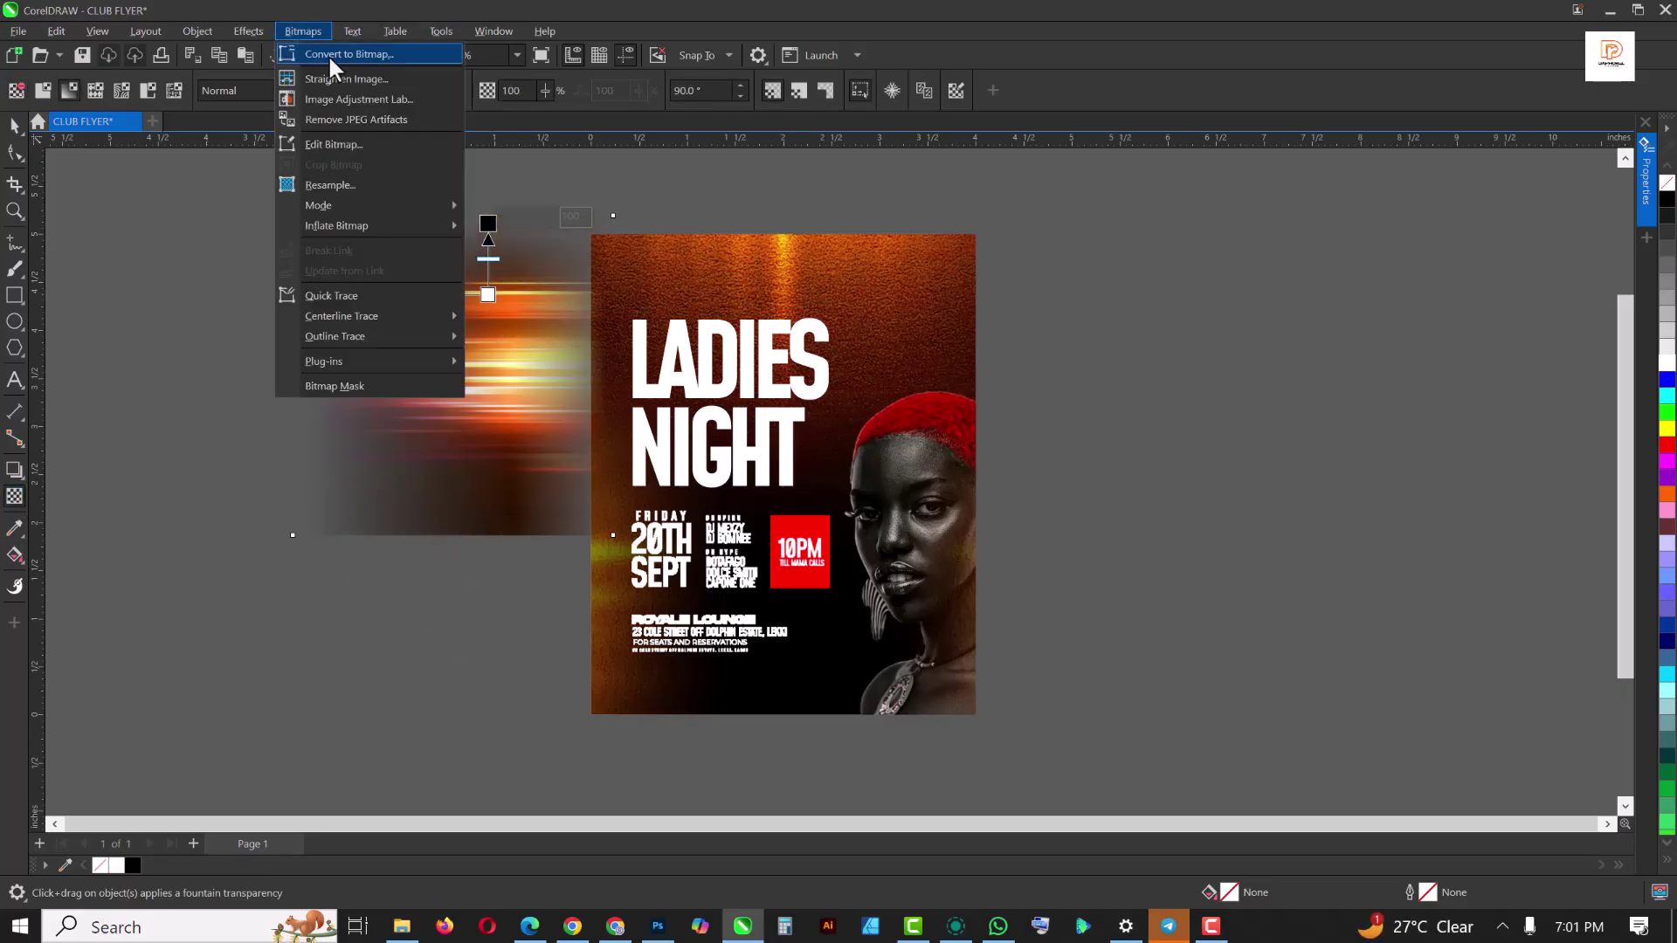
left_click(327, 54)
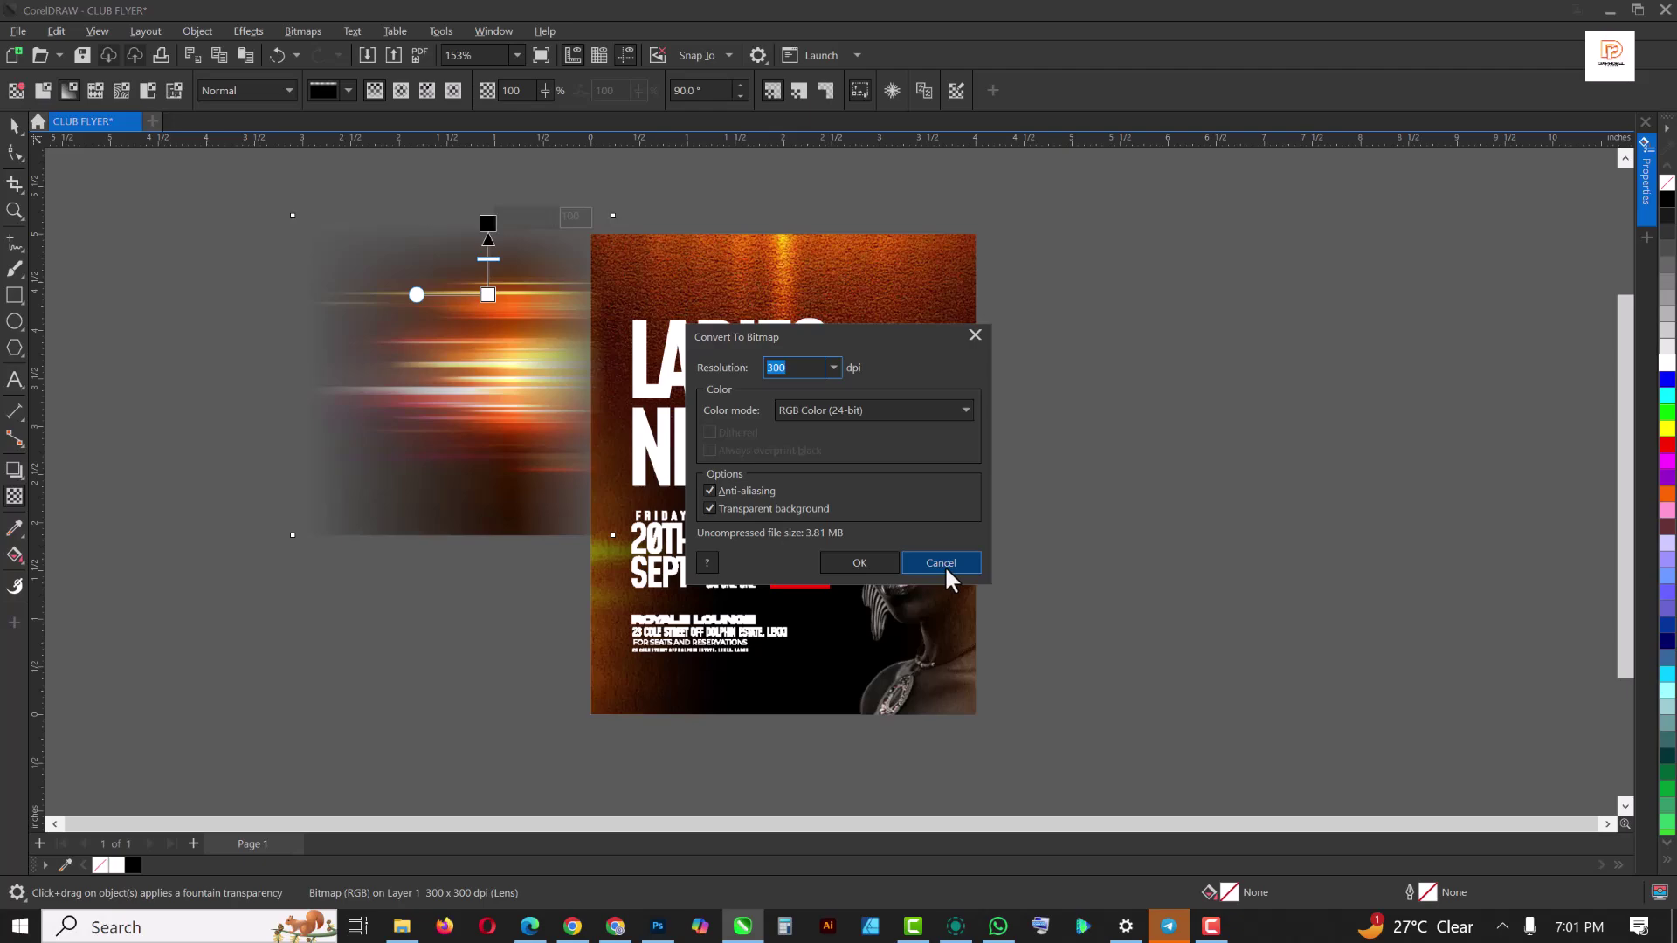
left_click(860, 563)
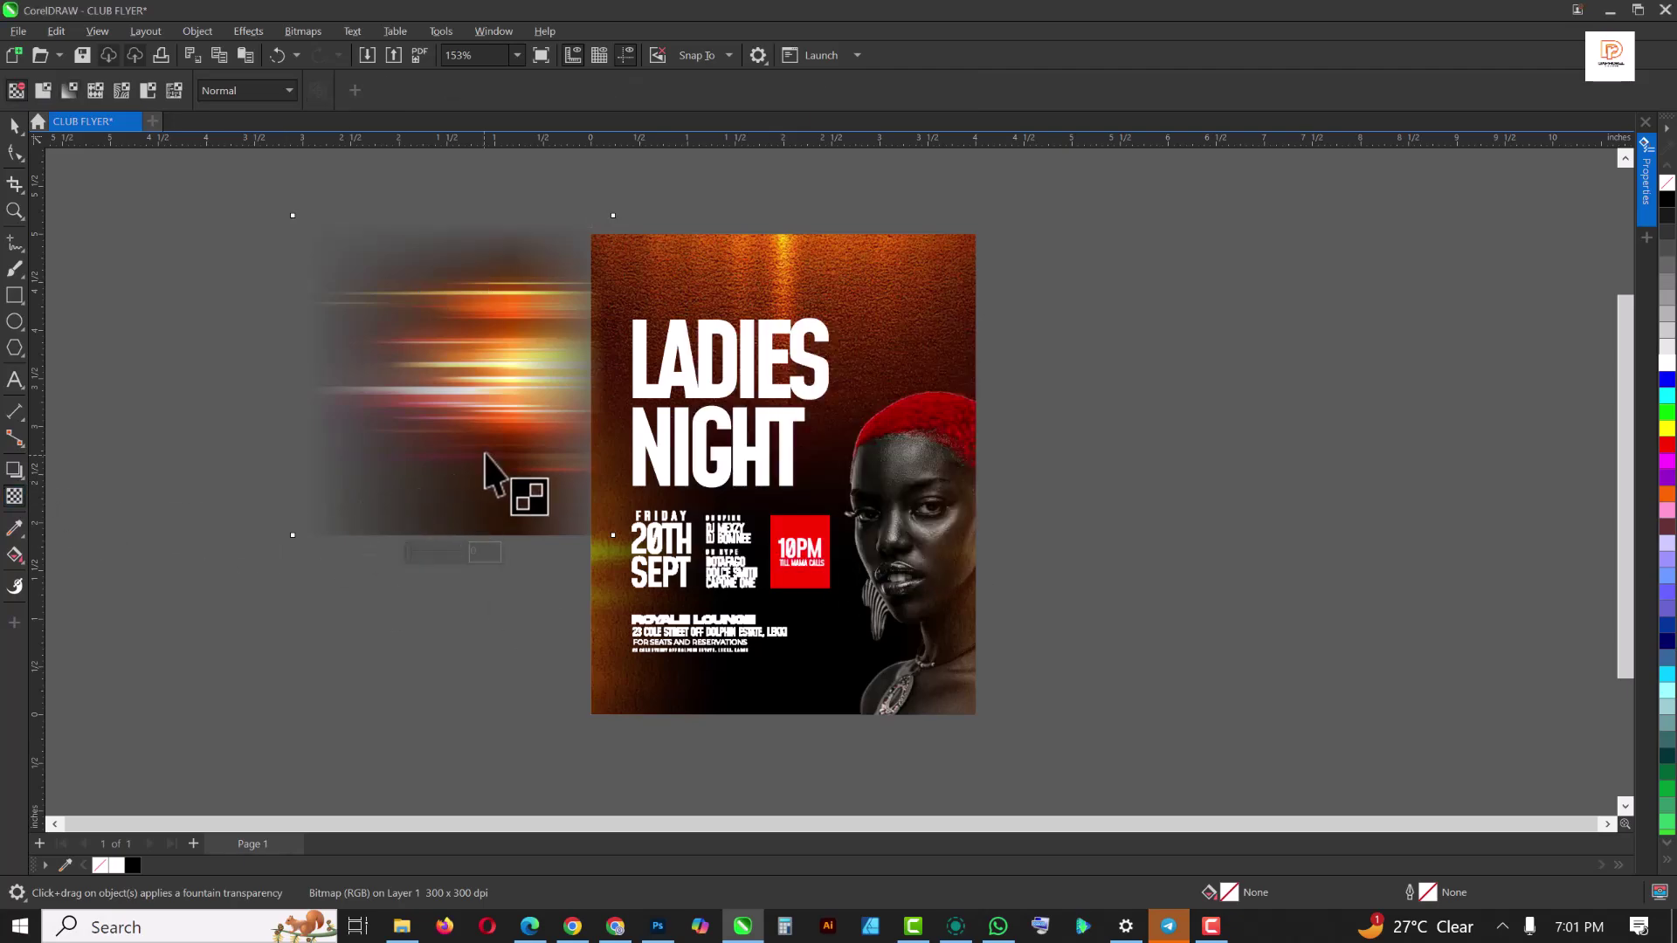
Fade the light-streak image's bottom edge with a downward fountain transparency
left_click_drag(489, 425, 488, 527)
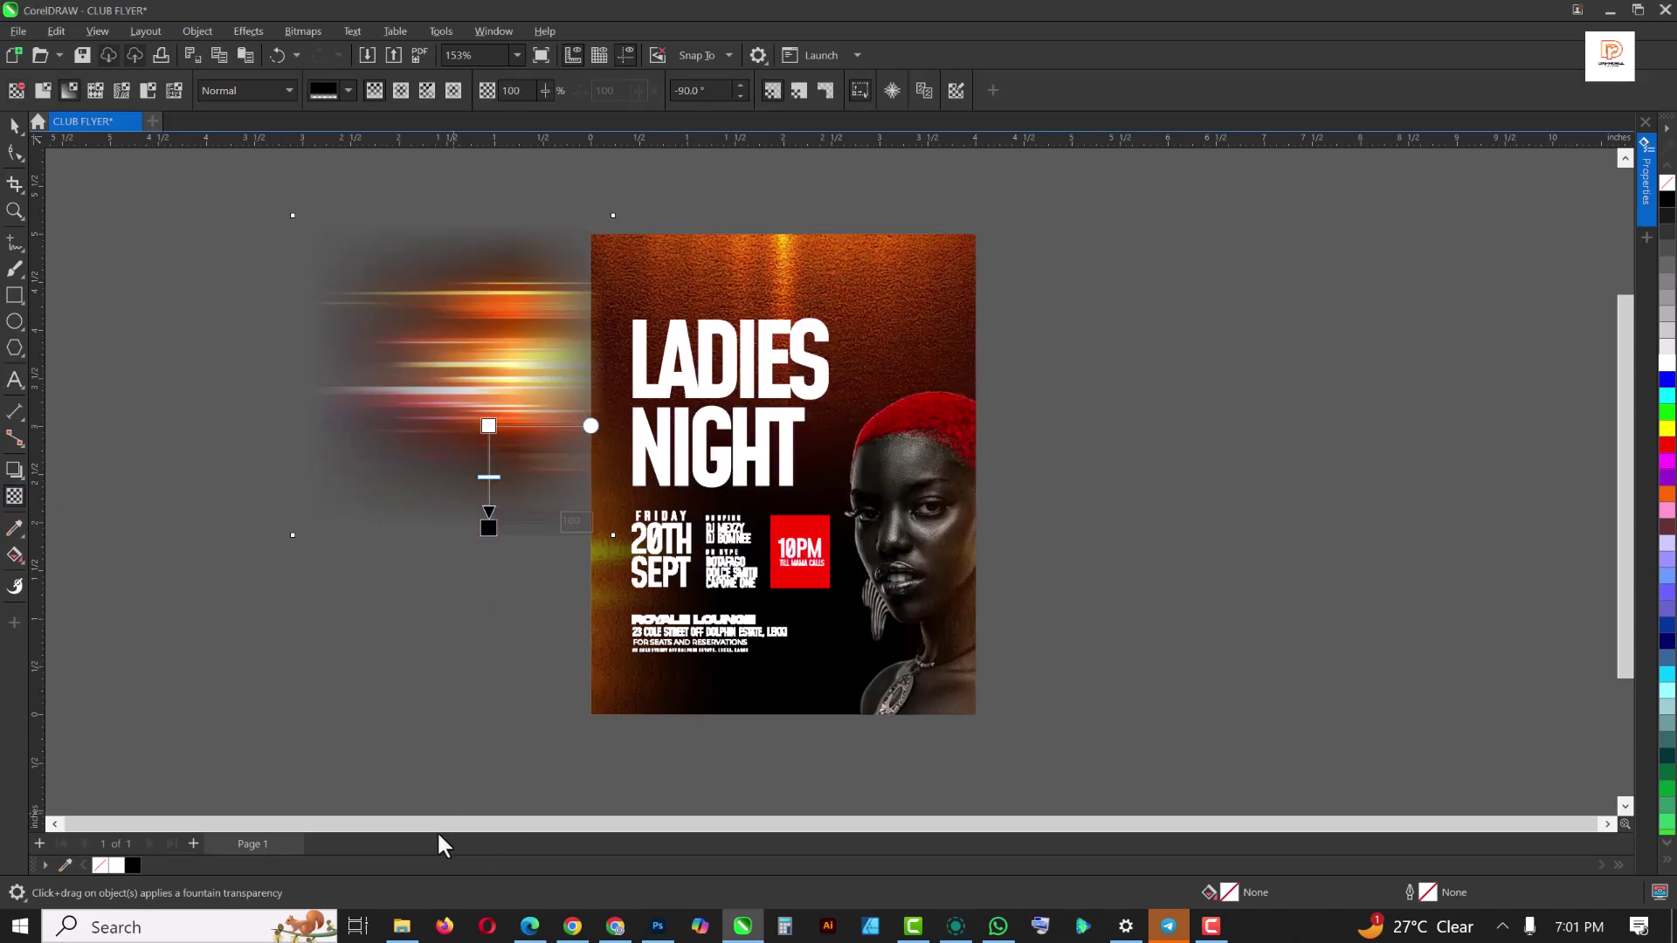
Convert the faded light-streak image to a 300 dpi RGB bitmap with anti-aliasing and a transparent background
left_click(303, 32)
left_click(332, 52)
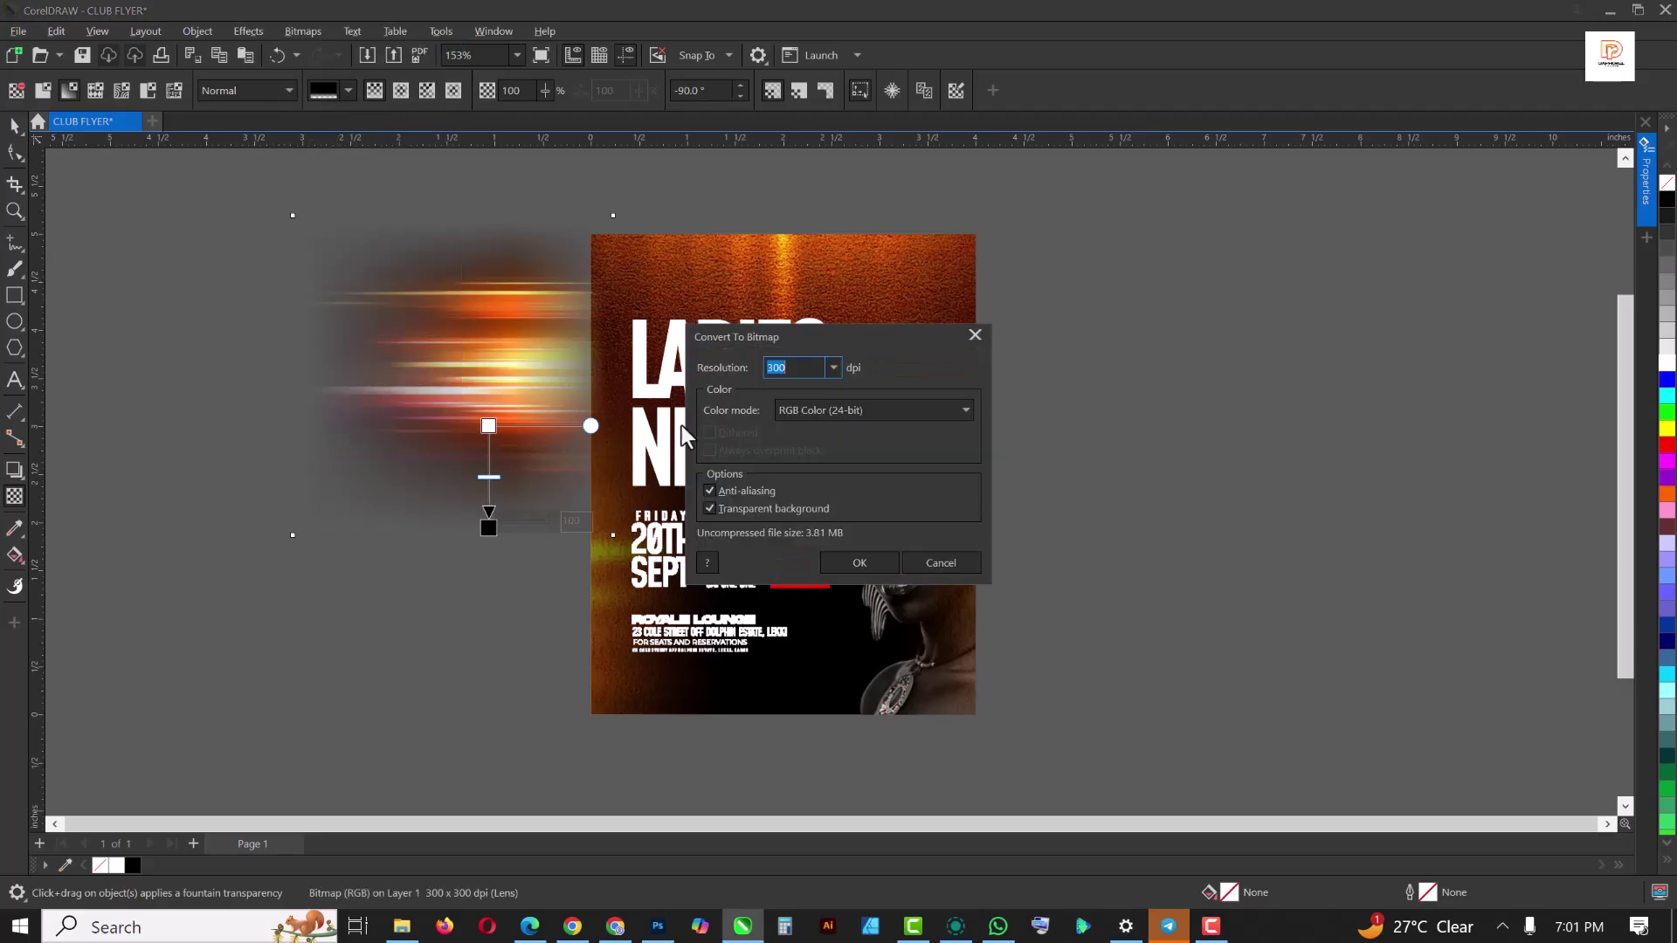
left_click(861, 568)
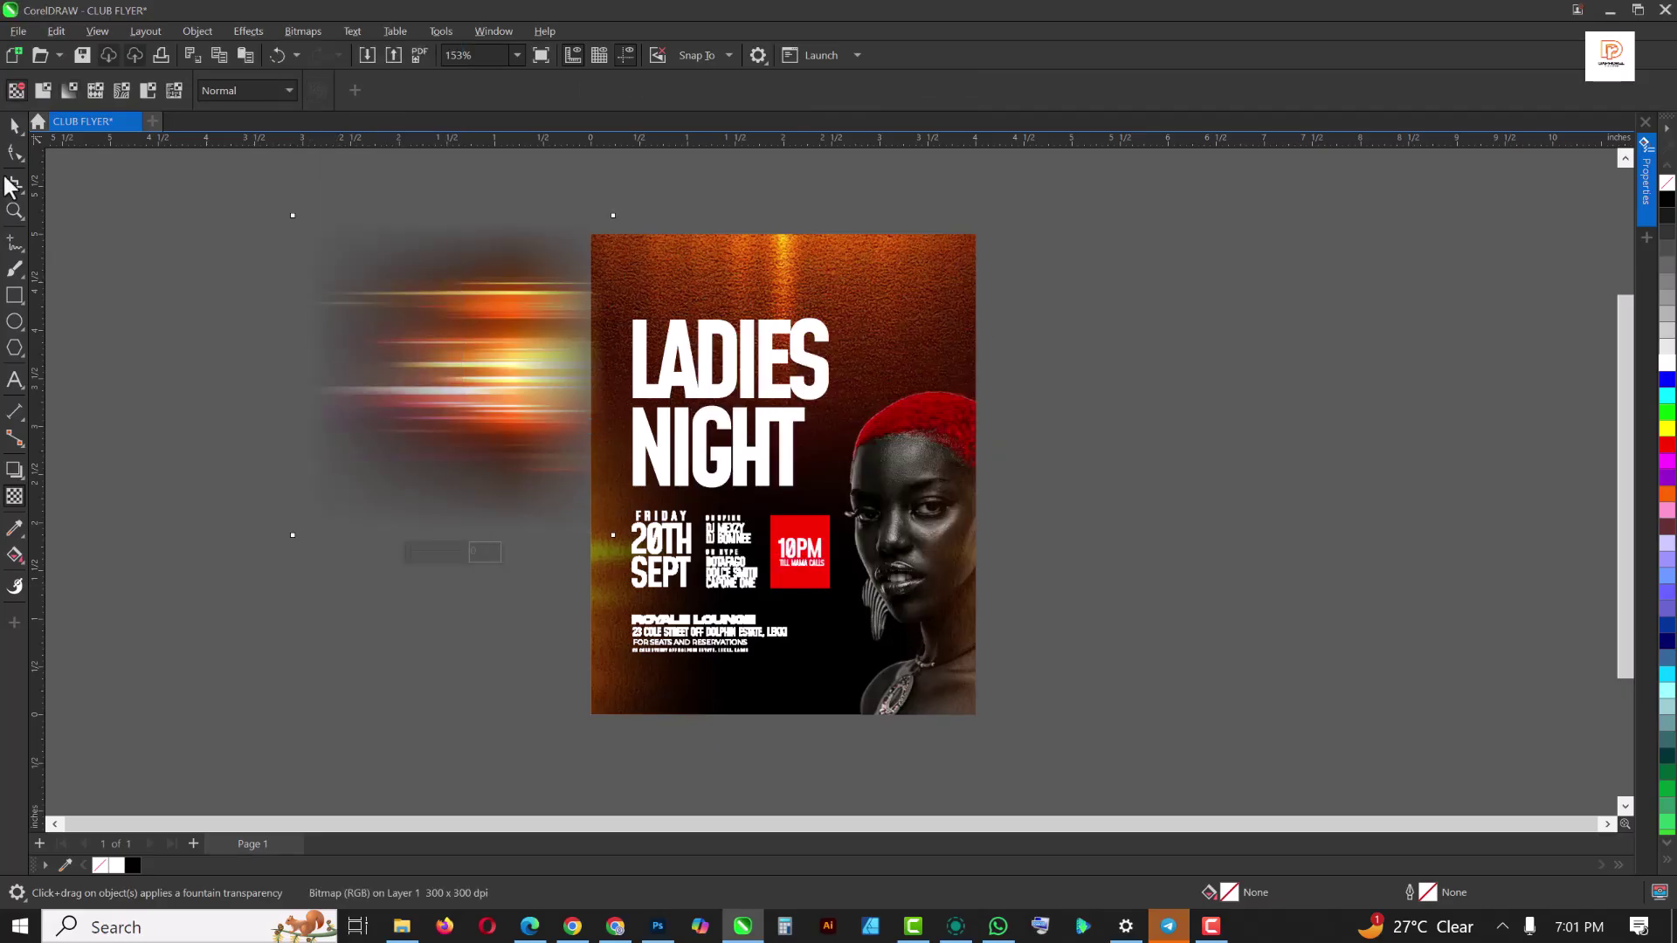
Move the light-streak image over the flyer's lower right side and stretch it horizontally to about 6.9 inches wide
left_click(17, 126)
left_click_drag(454, 363, 941, 630)
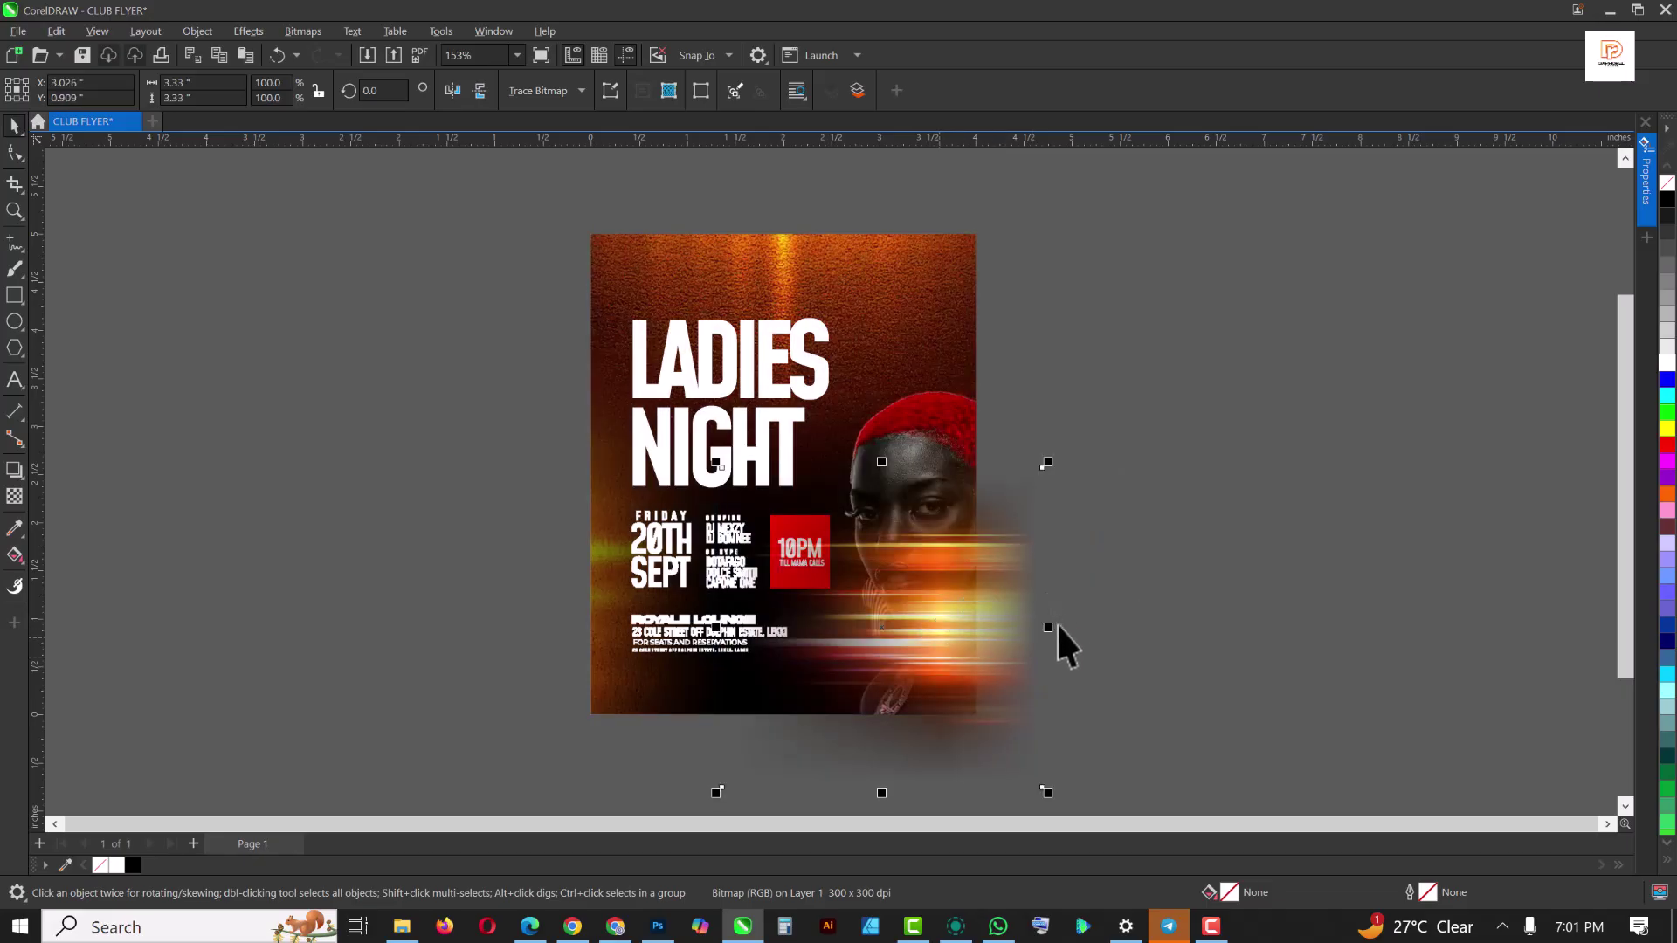
left_click_drag(1048, 629, 1392, 630)
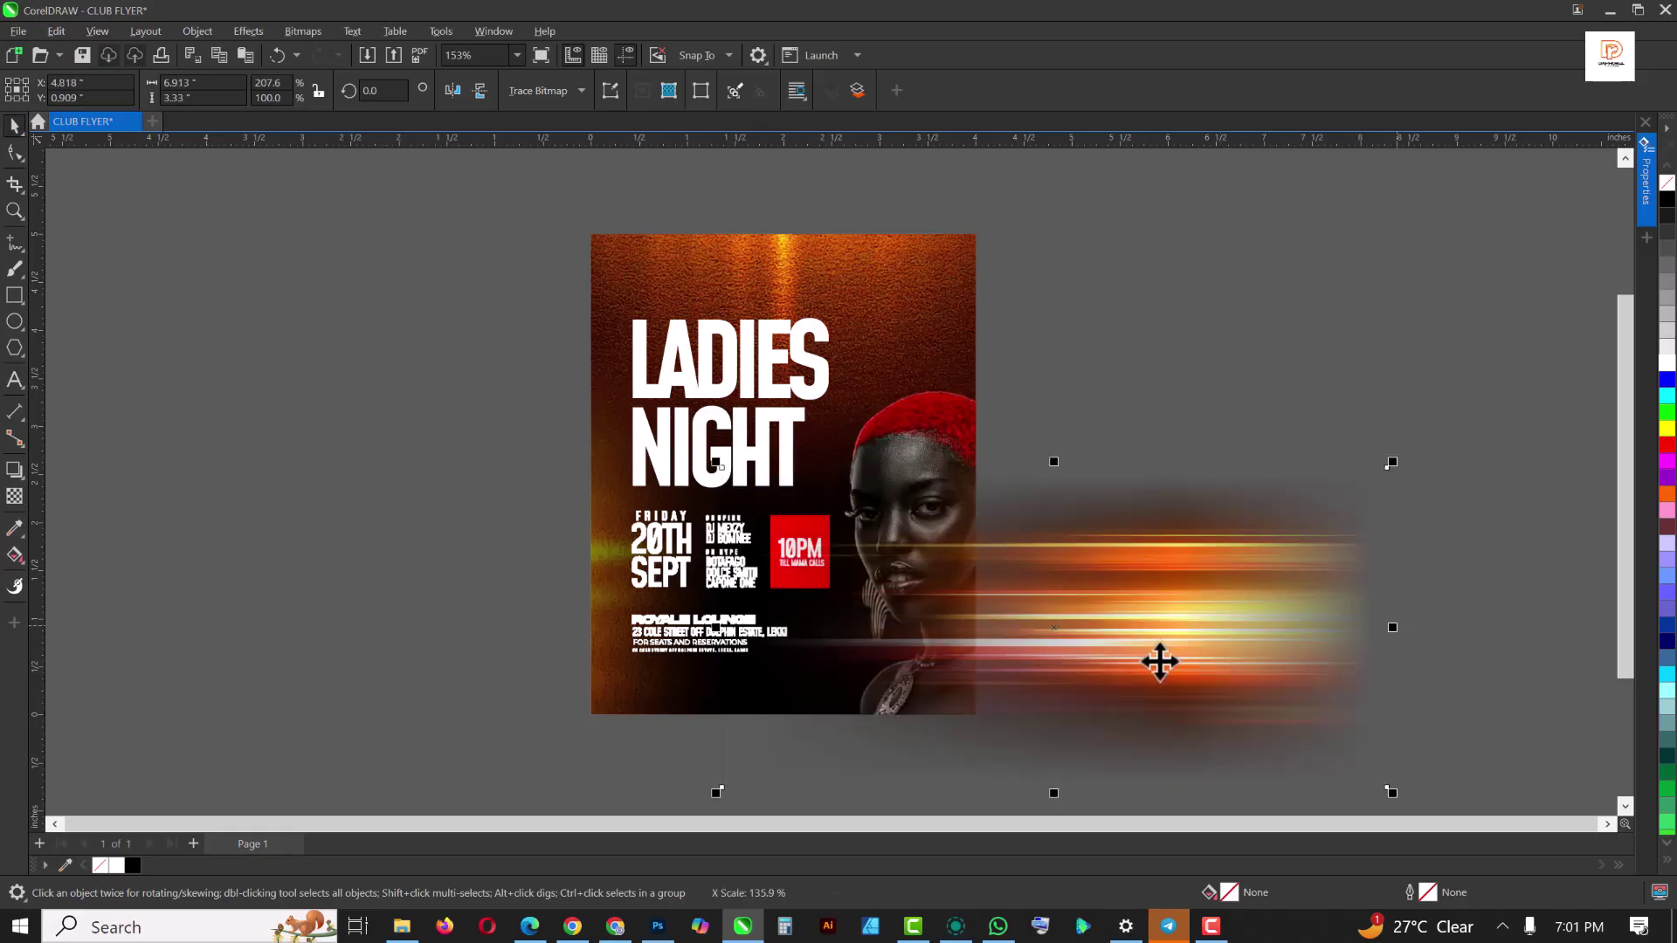
left_click_drag(1149, 591, 1054, 618)
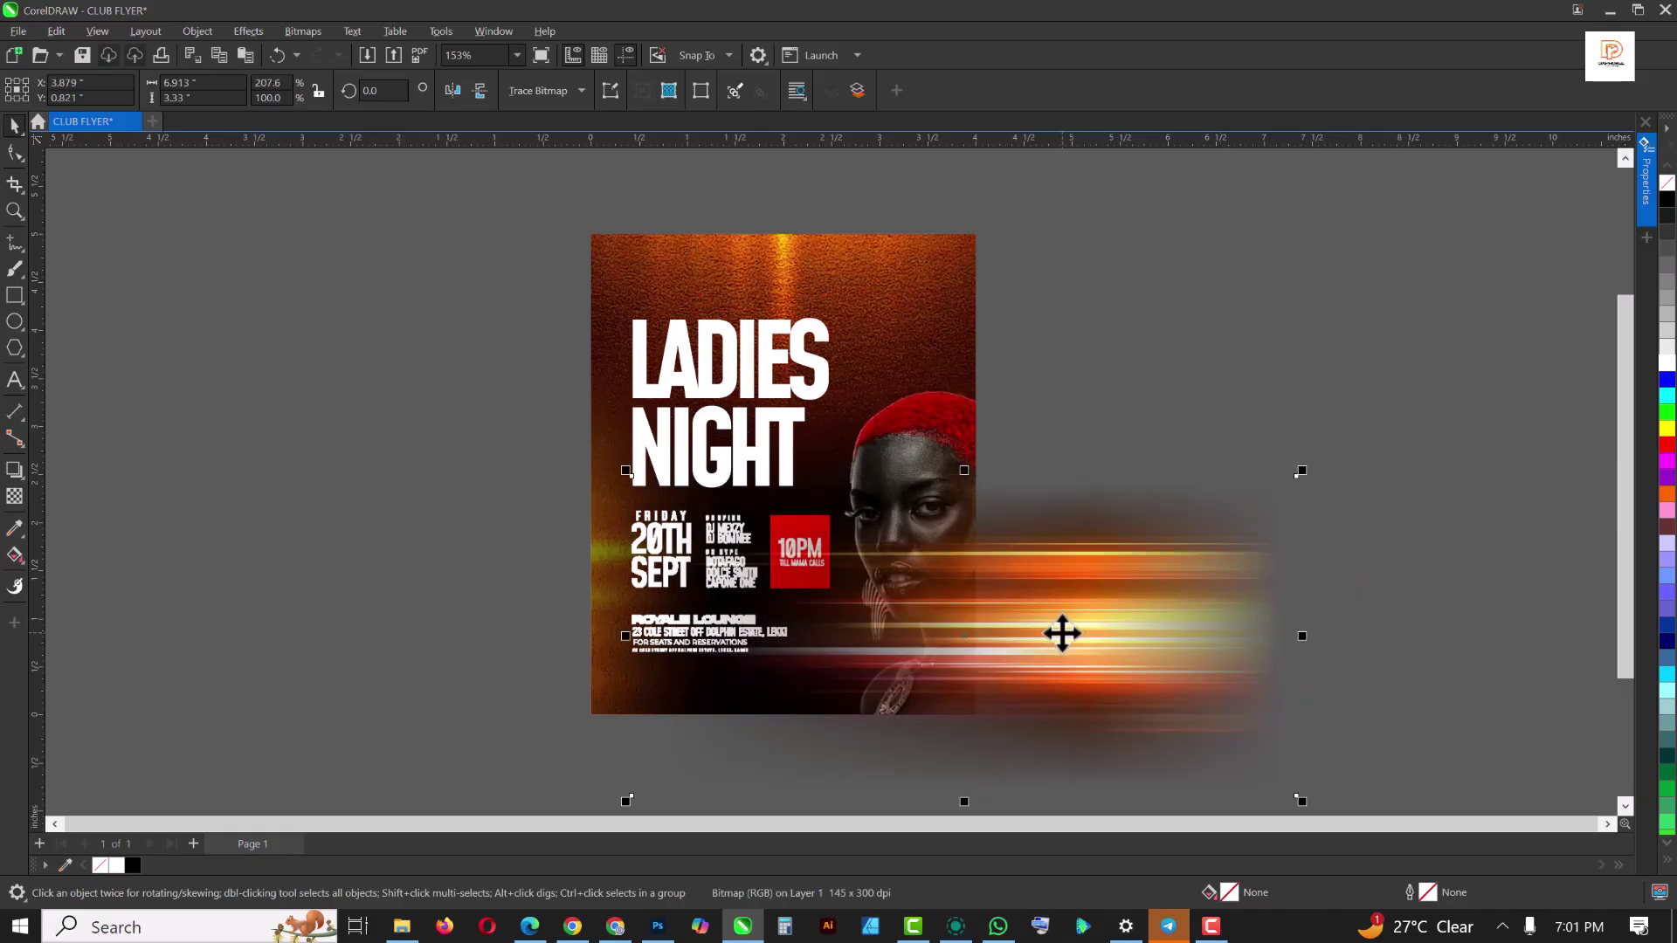
Turn the light-streak image grey by lowering its saturation to the minimum with the Hue/Saturation/Lightness effect
left_click(241, 35)
mouse_move(269, 102)
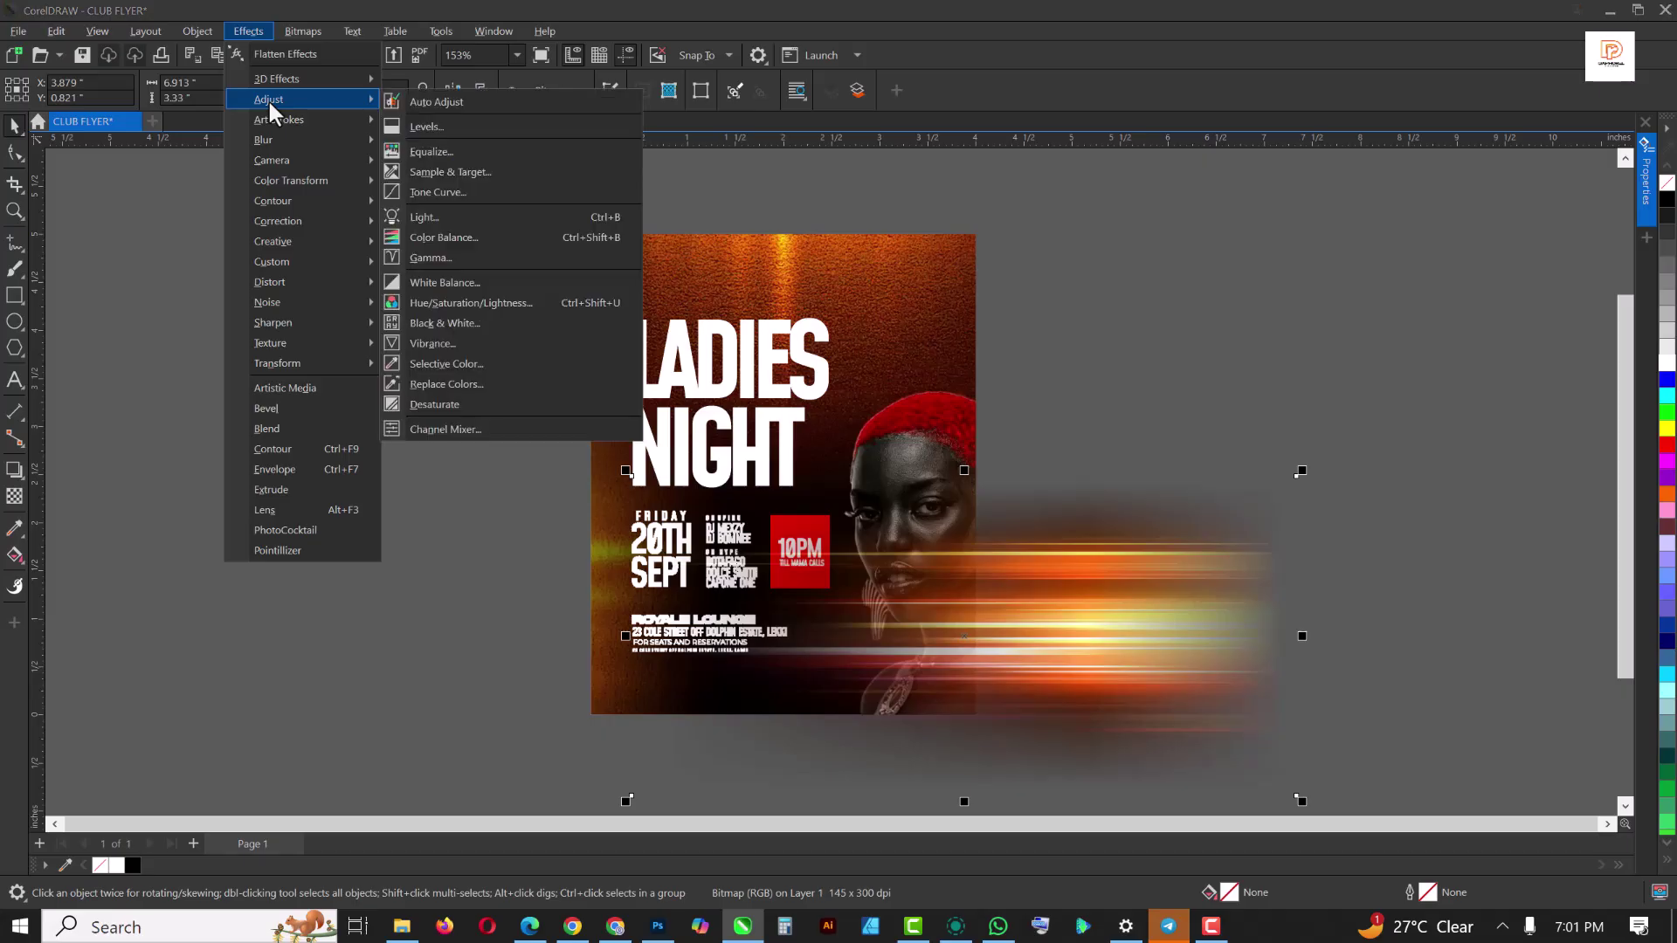
left_click(480, 301)
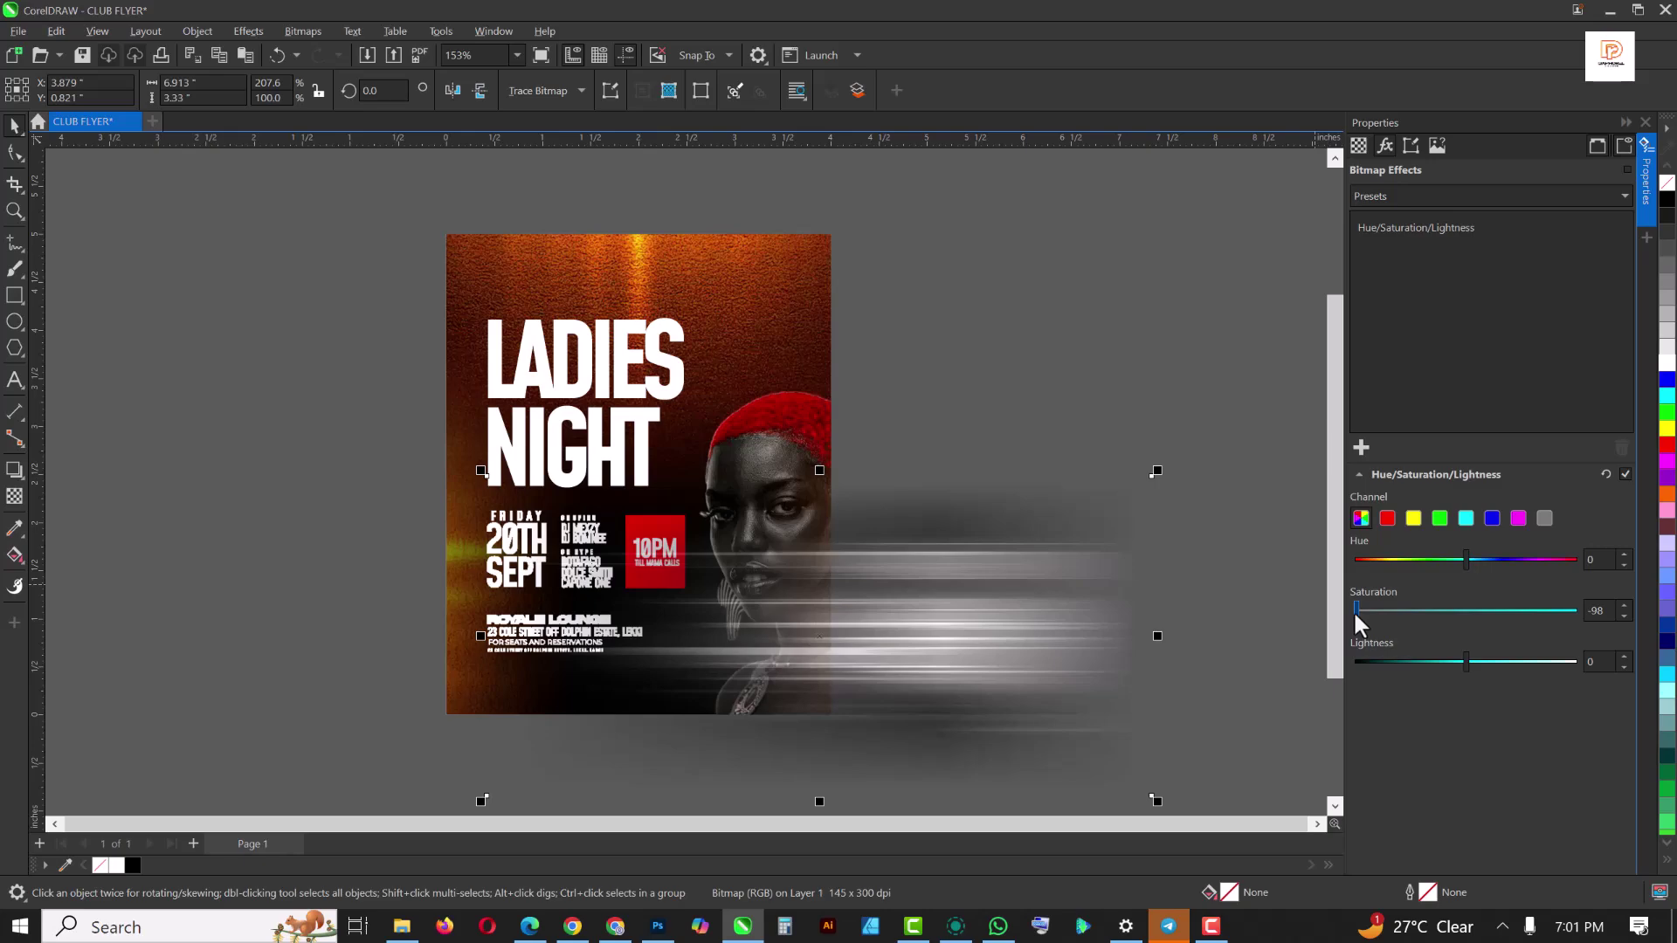
left_click_drag(1354, 611, 1336, 615)
left_click(1623, 122)
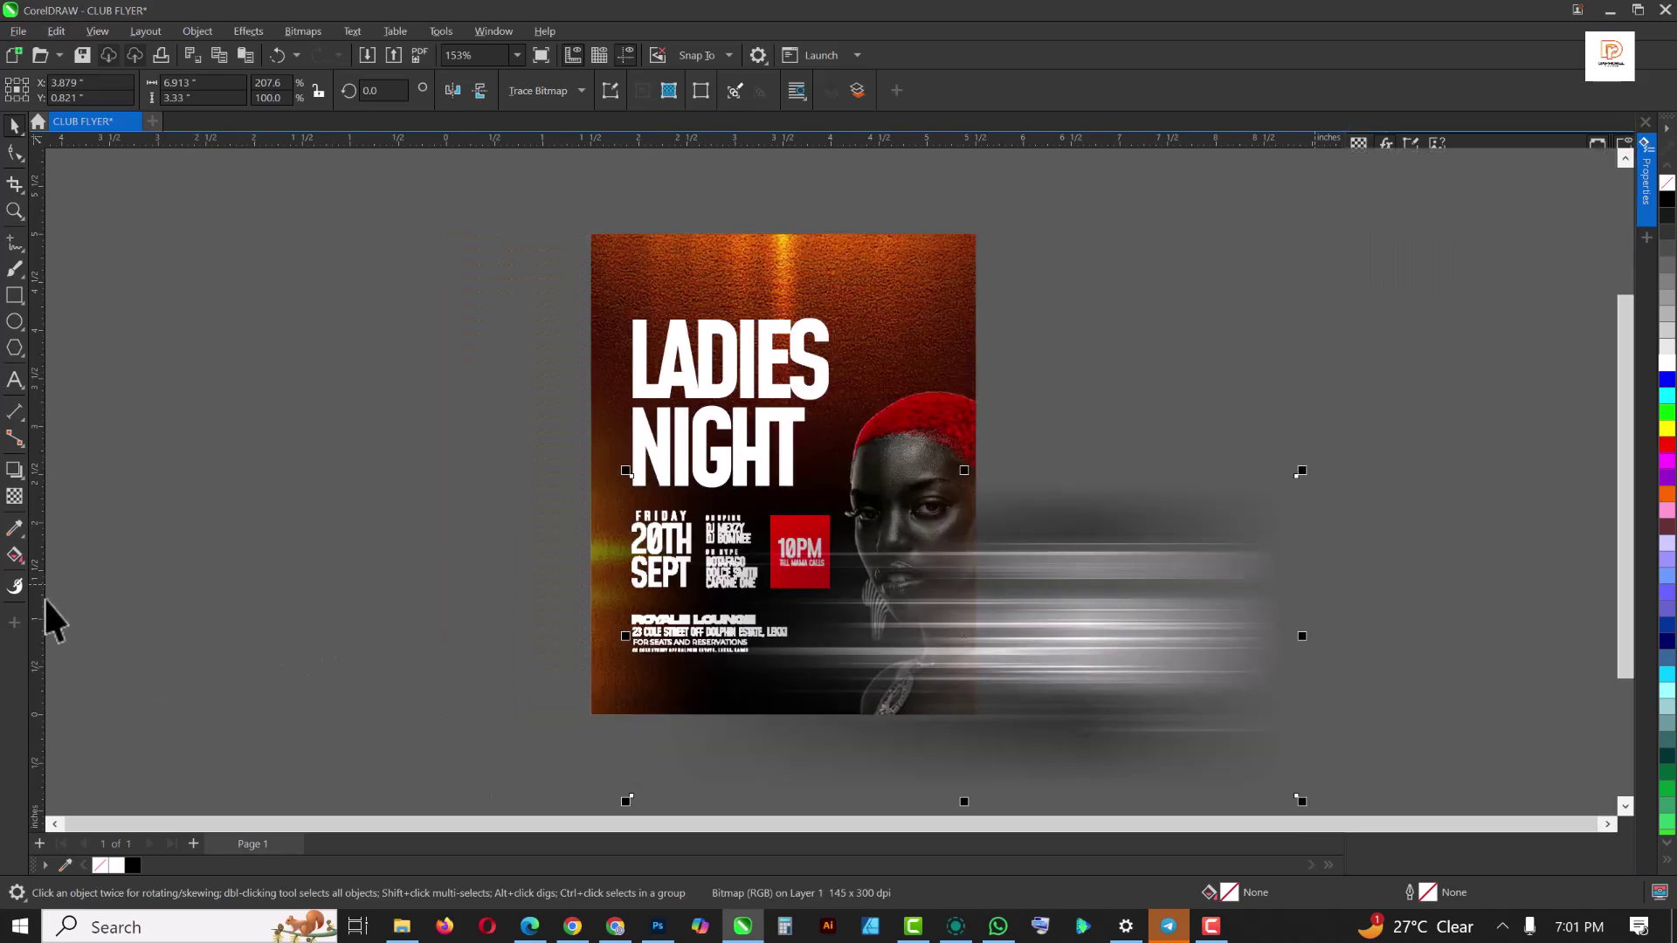
Give the grey light-streak image the Screen merge mode and a uniform transparency of 30
left_click(14, 496)
left_click(233, 88)
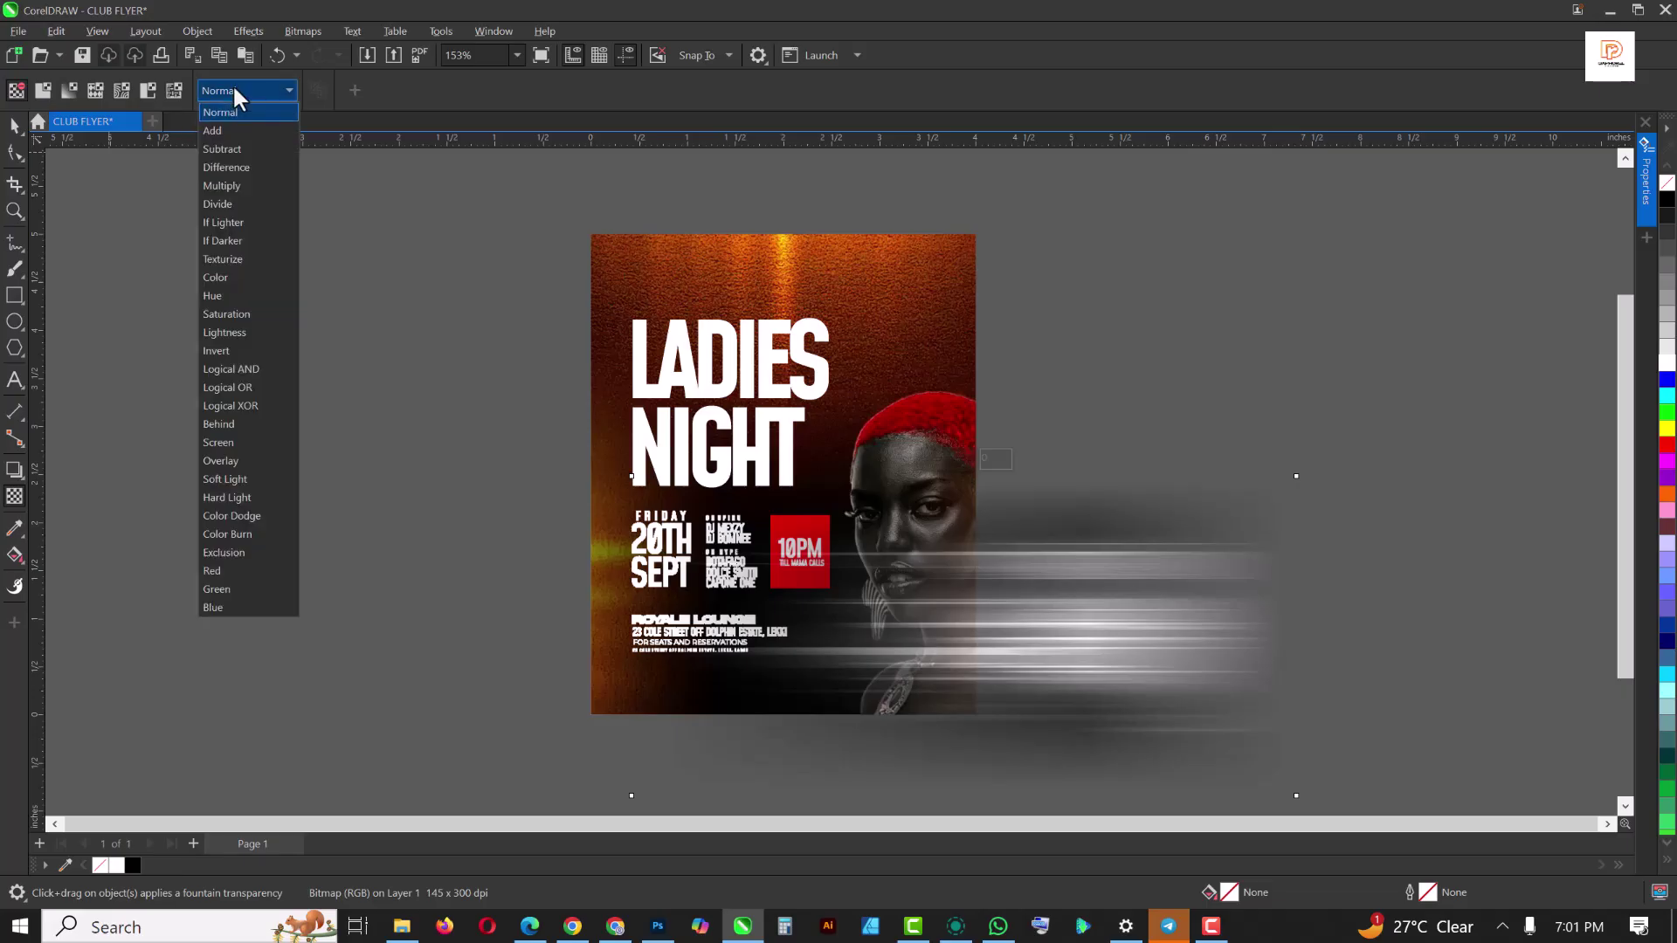
left_click(233, 442)
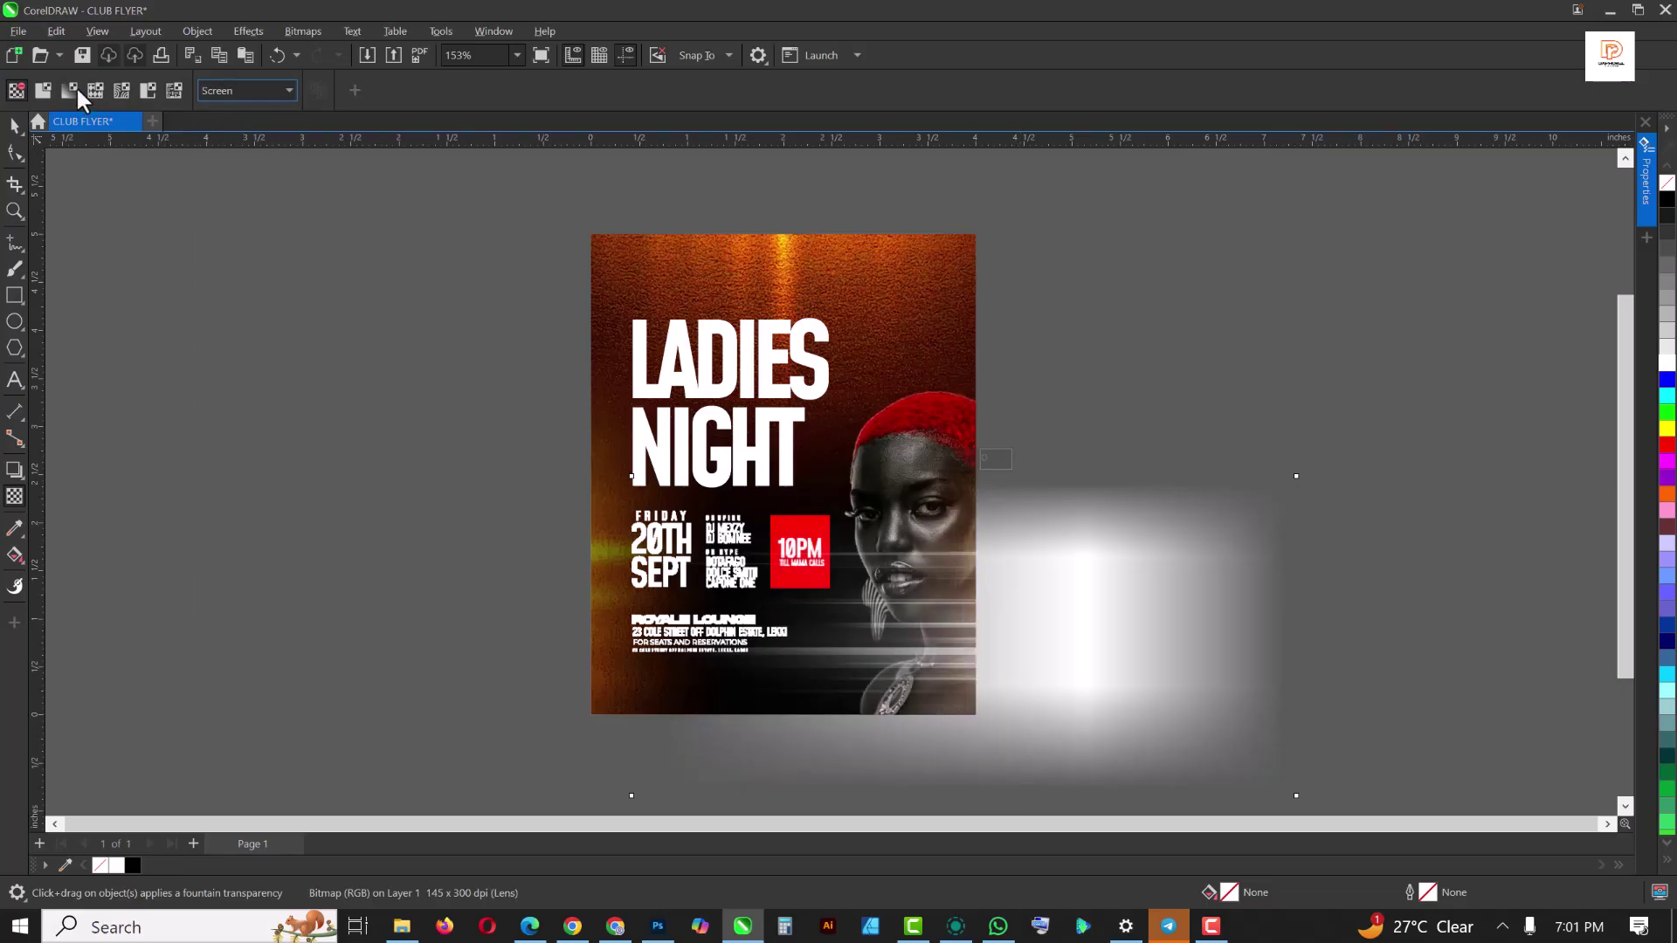
left_click(49, 91)
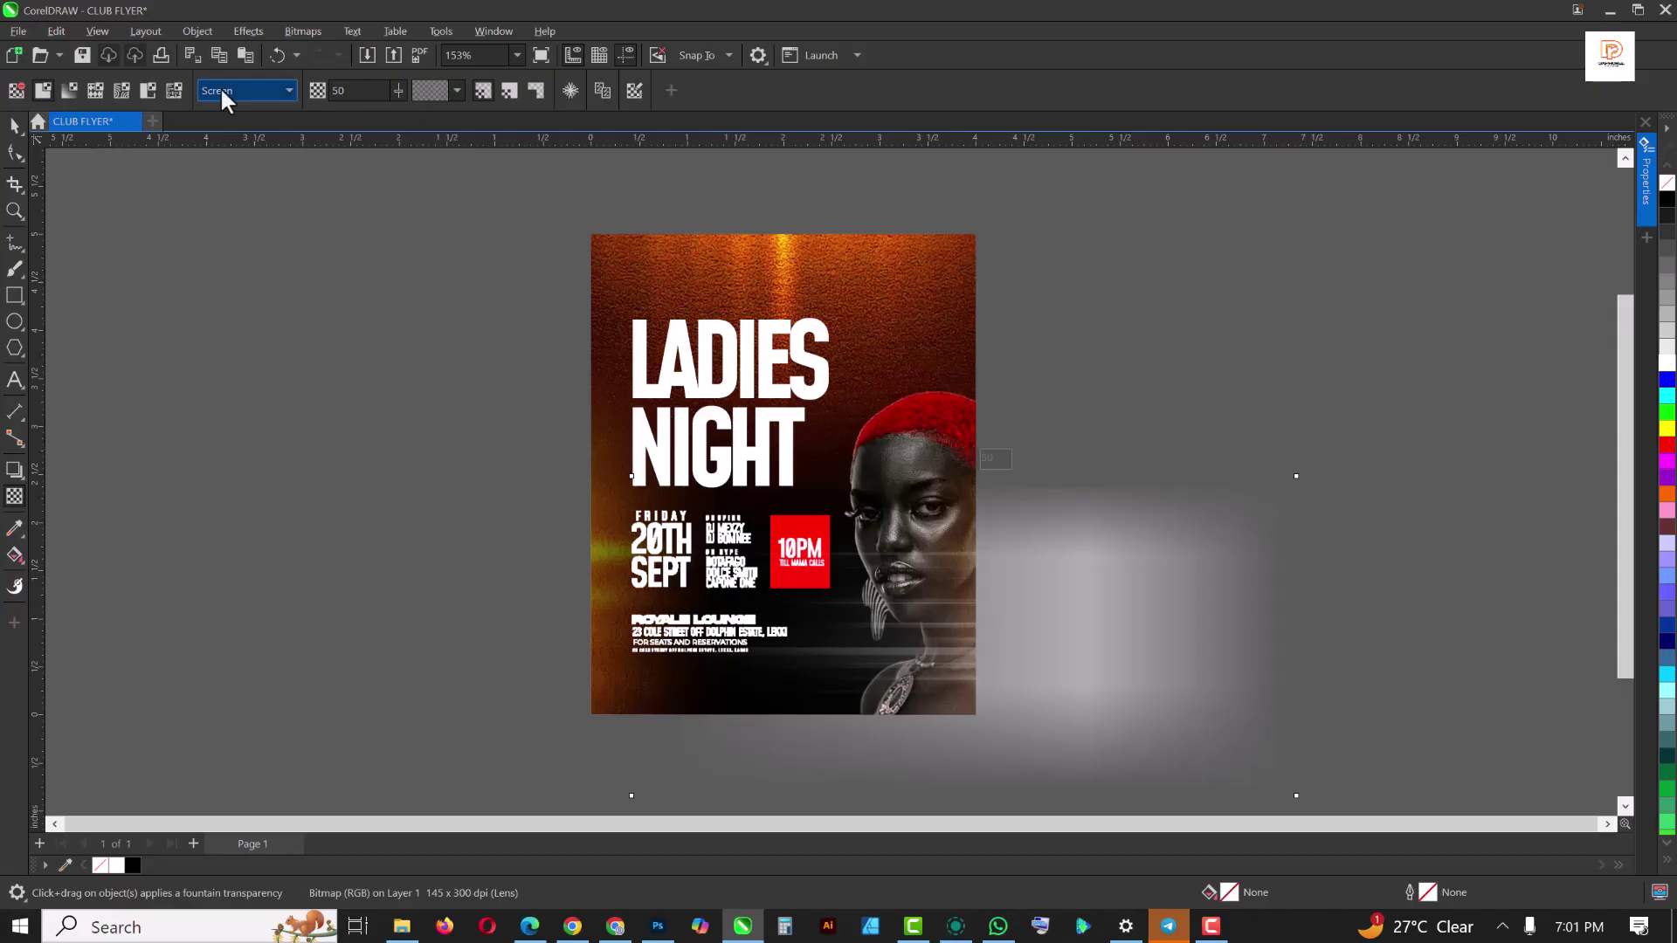
left_click_drag(395, 88, 379, 96)
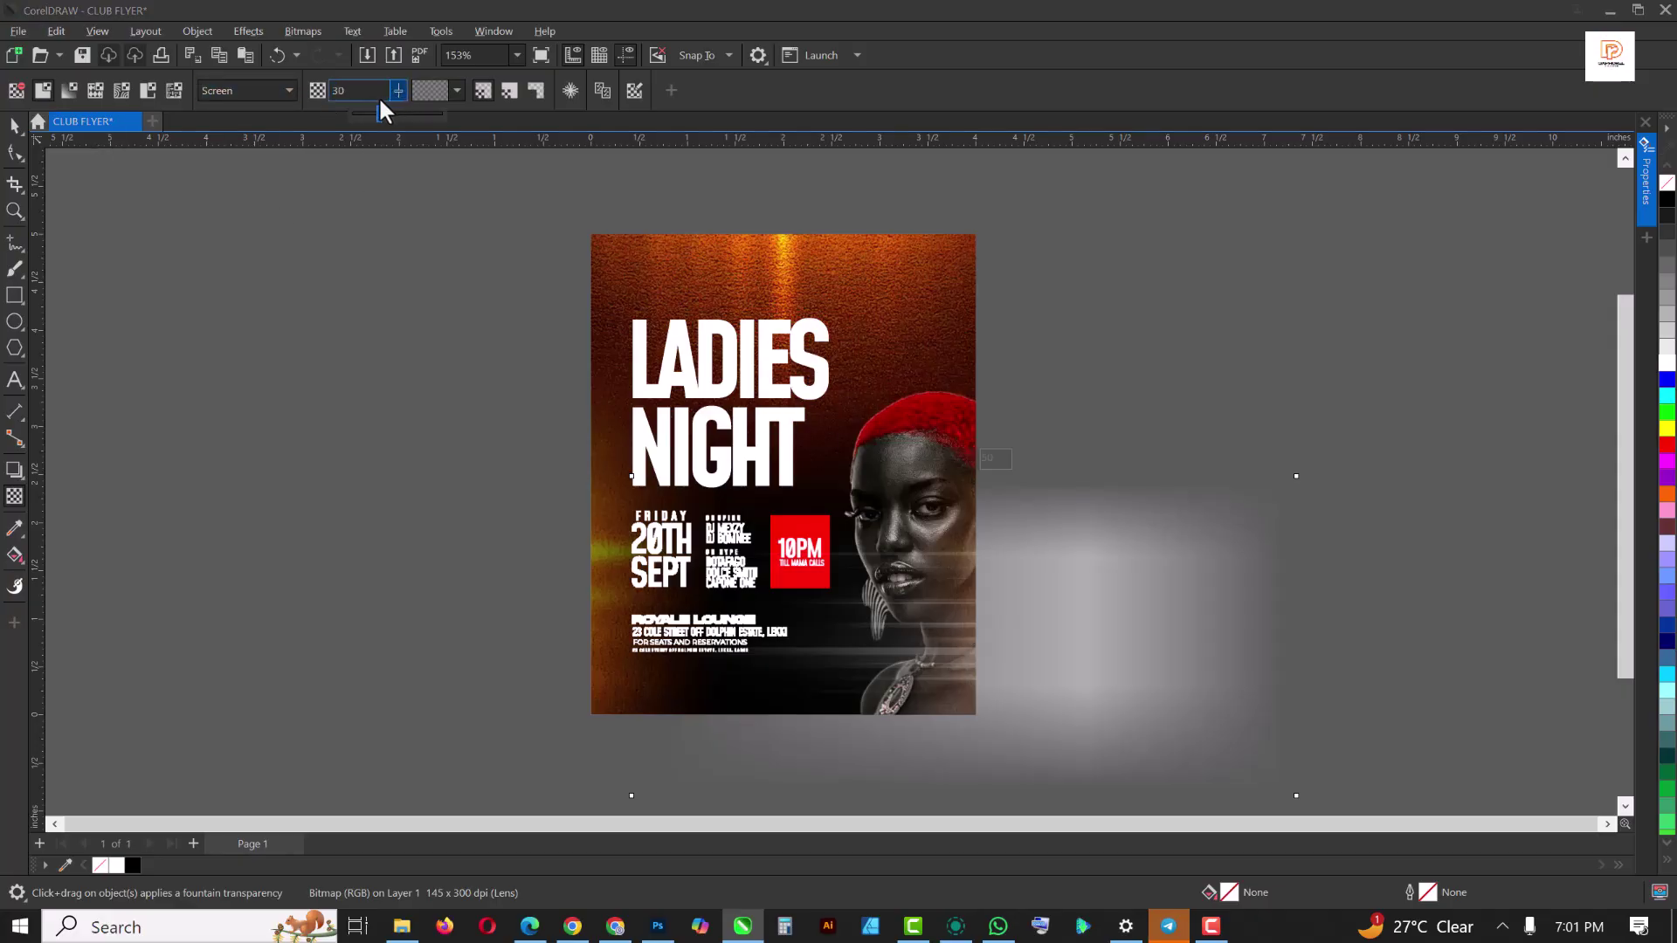
left_click(14, 125)
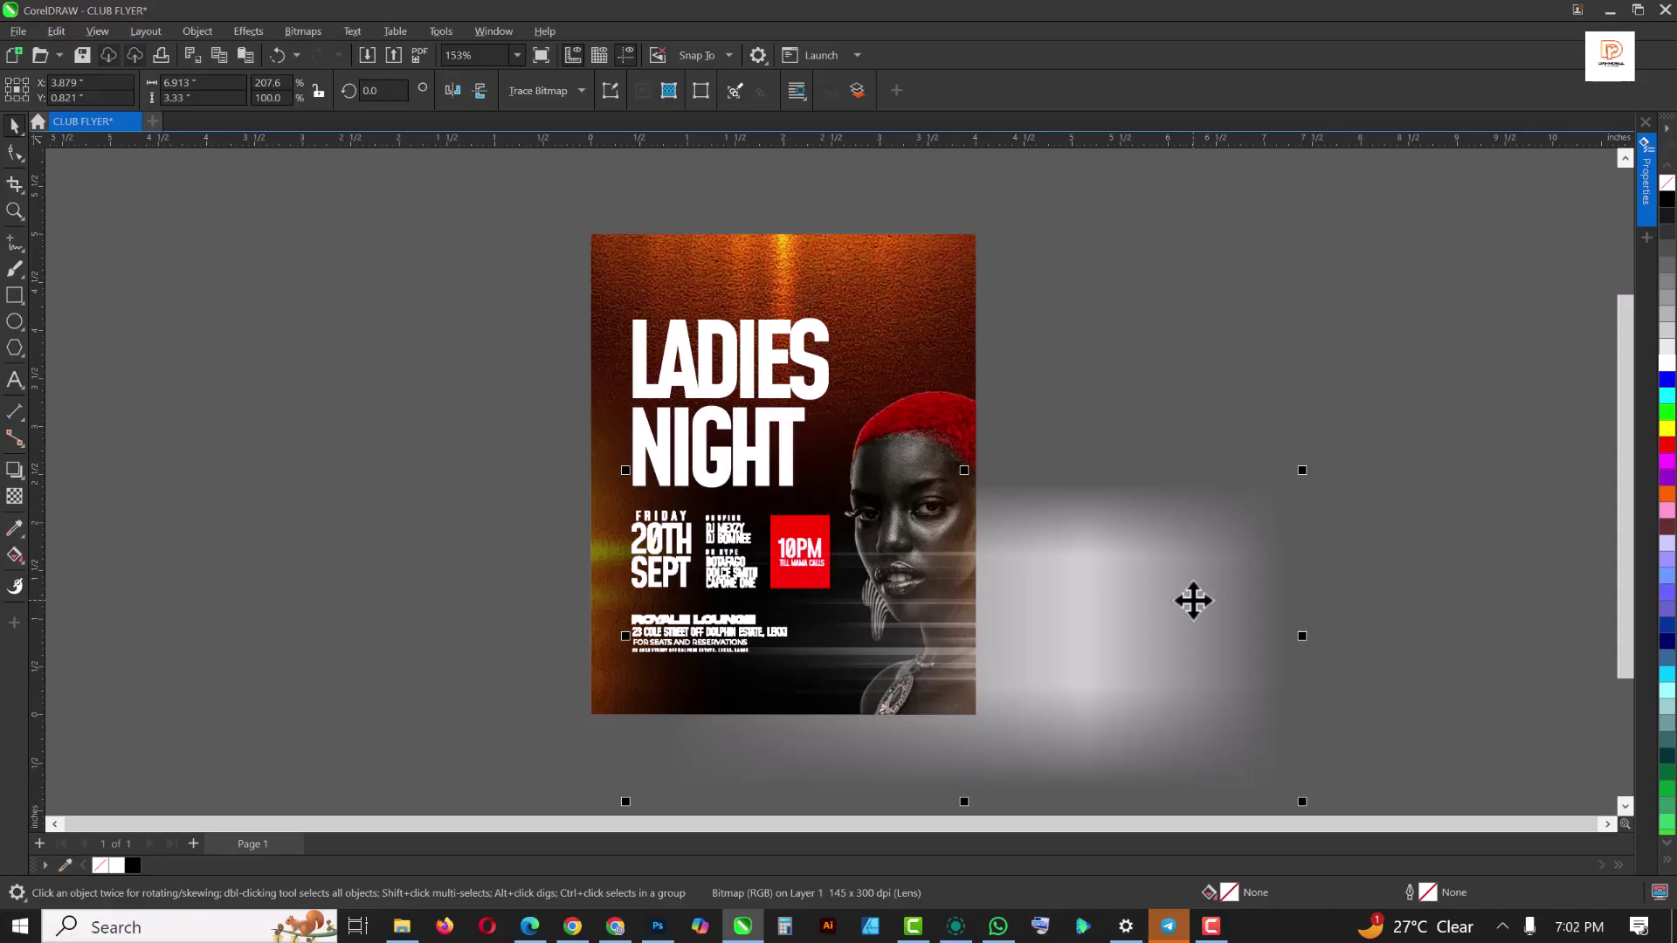
Cut the light-streak image and paste it inside the flyer's PowerClip frame over the woman's shoulder, finishing the content edit
key("Delete")
left_click(854, 323)
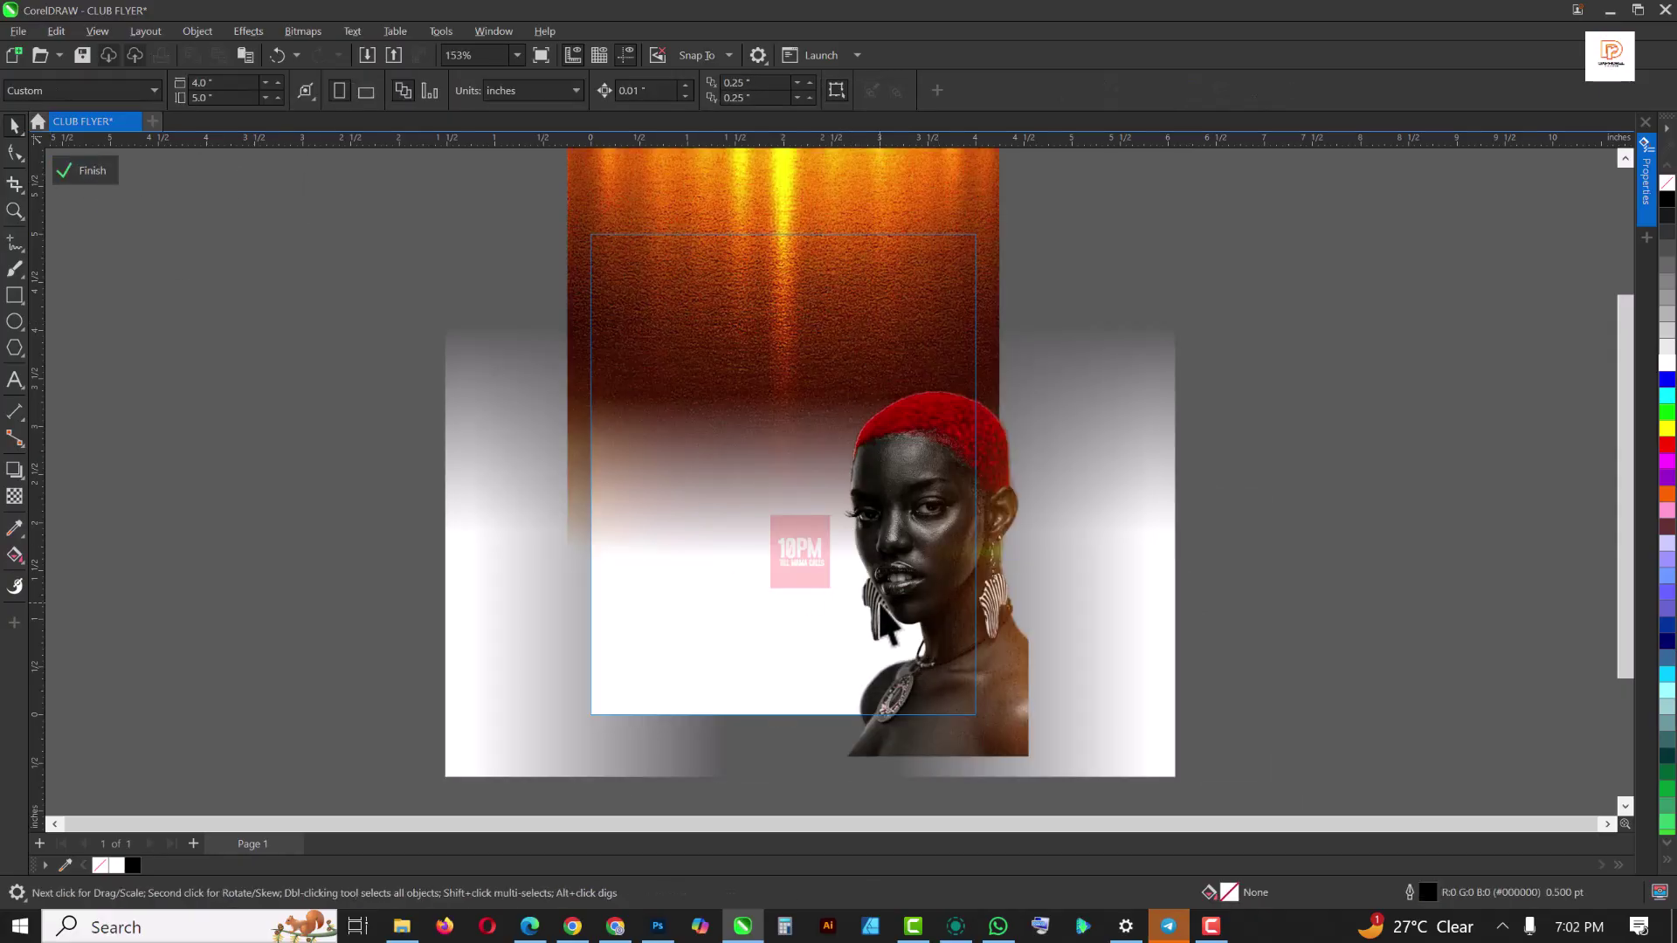
left_click(1044, 625)
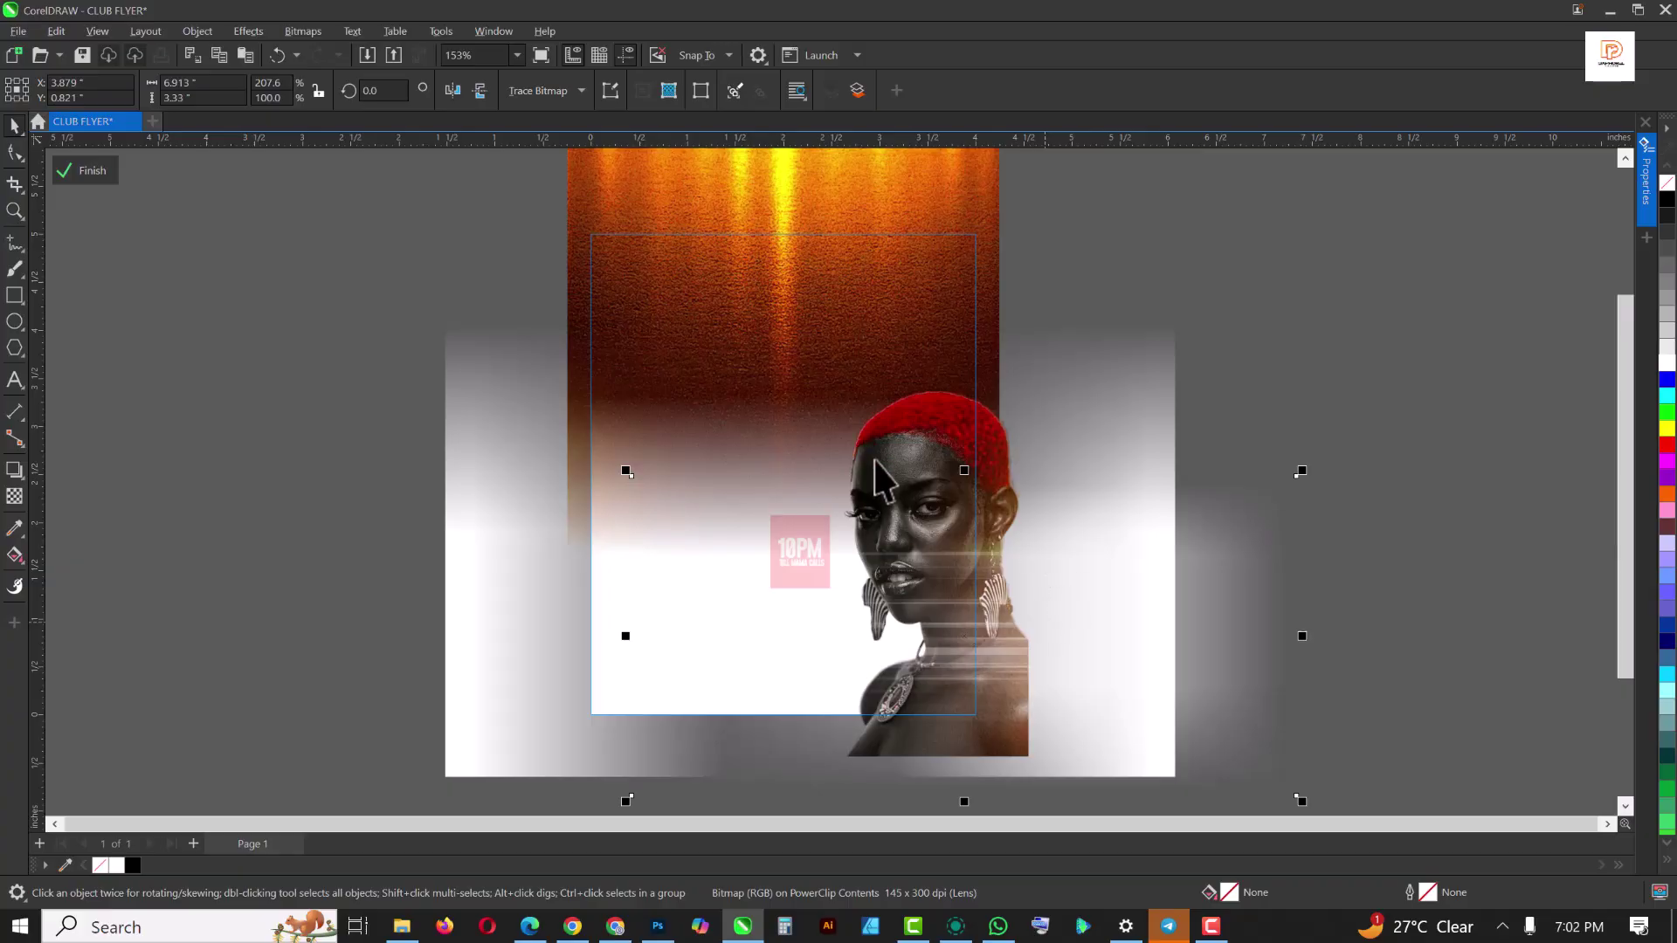
left_click(96, 166)
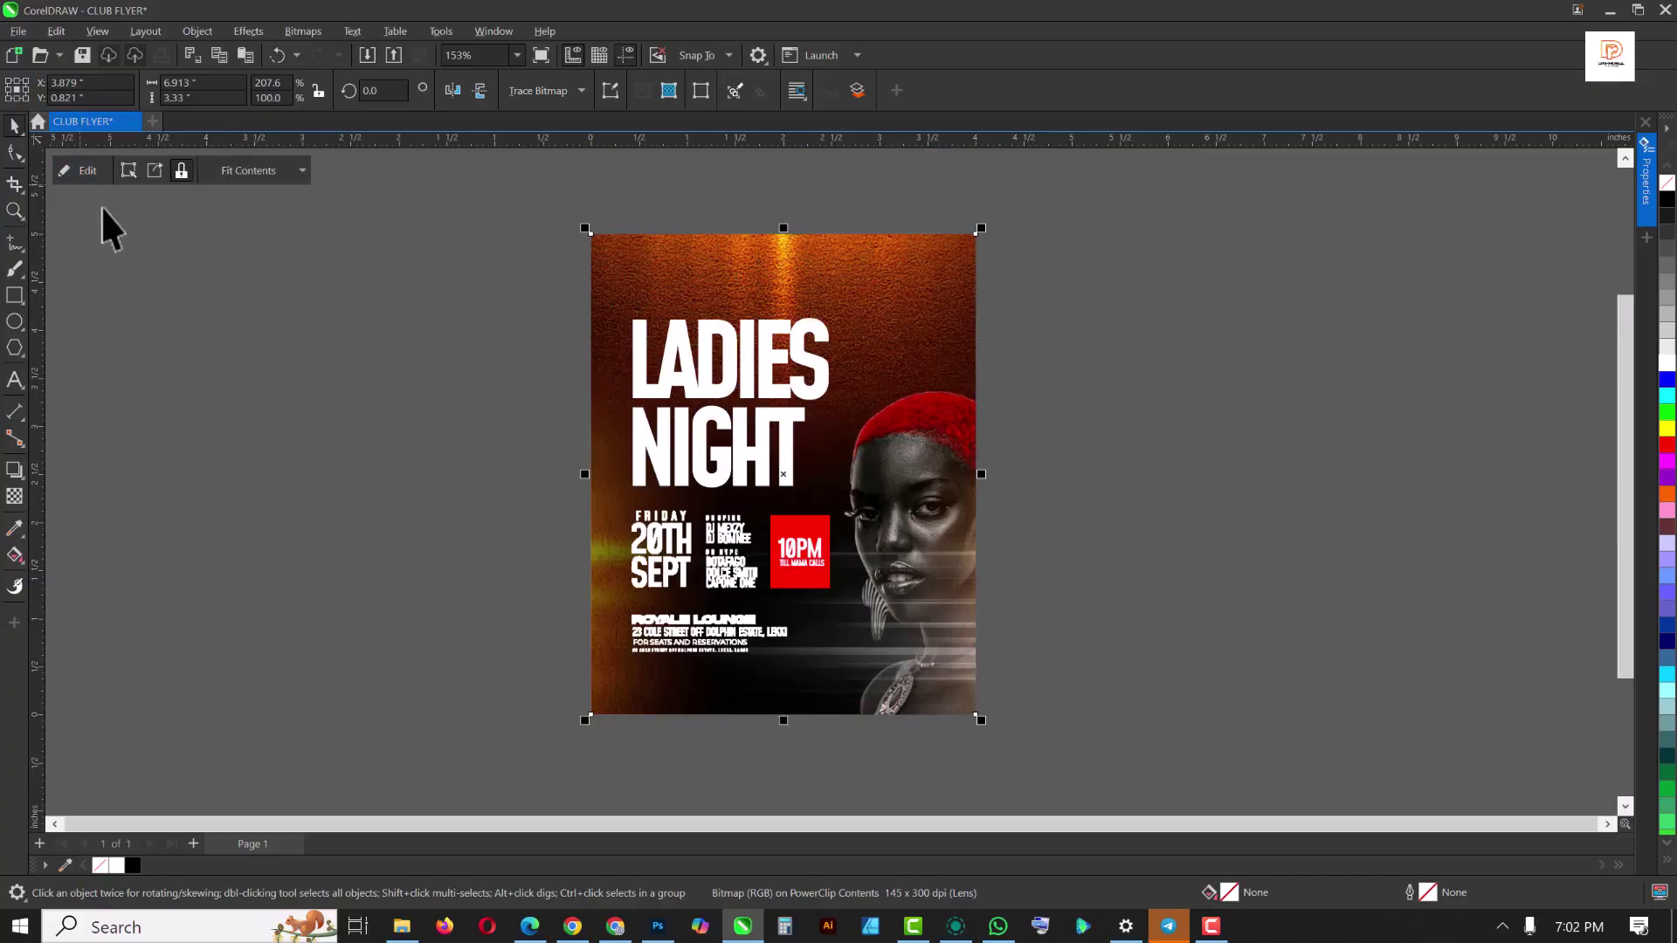
left_click(374, 494)
Bring the LOGO image from the AWARD NIGHT folder in File Explorer into the flyer, placed just above the LADIES NIGHT heading
scroll(837, 528, "up", 2)
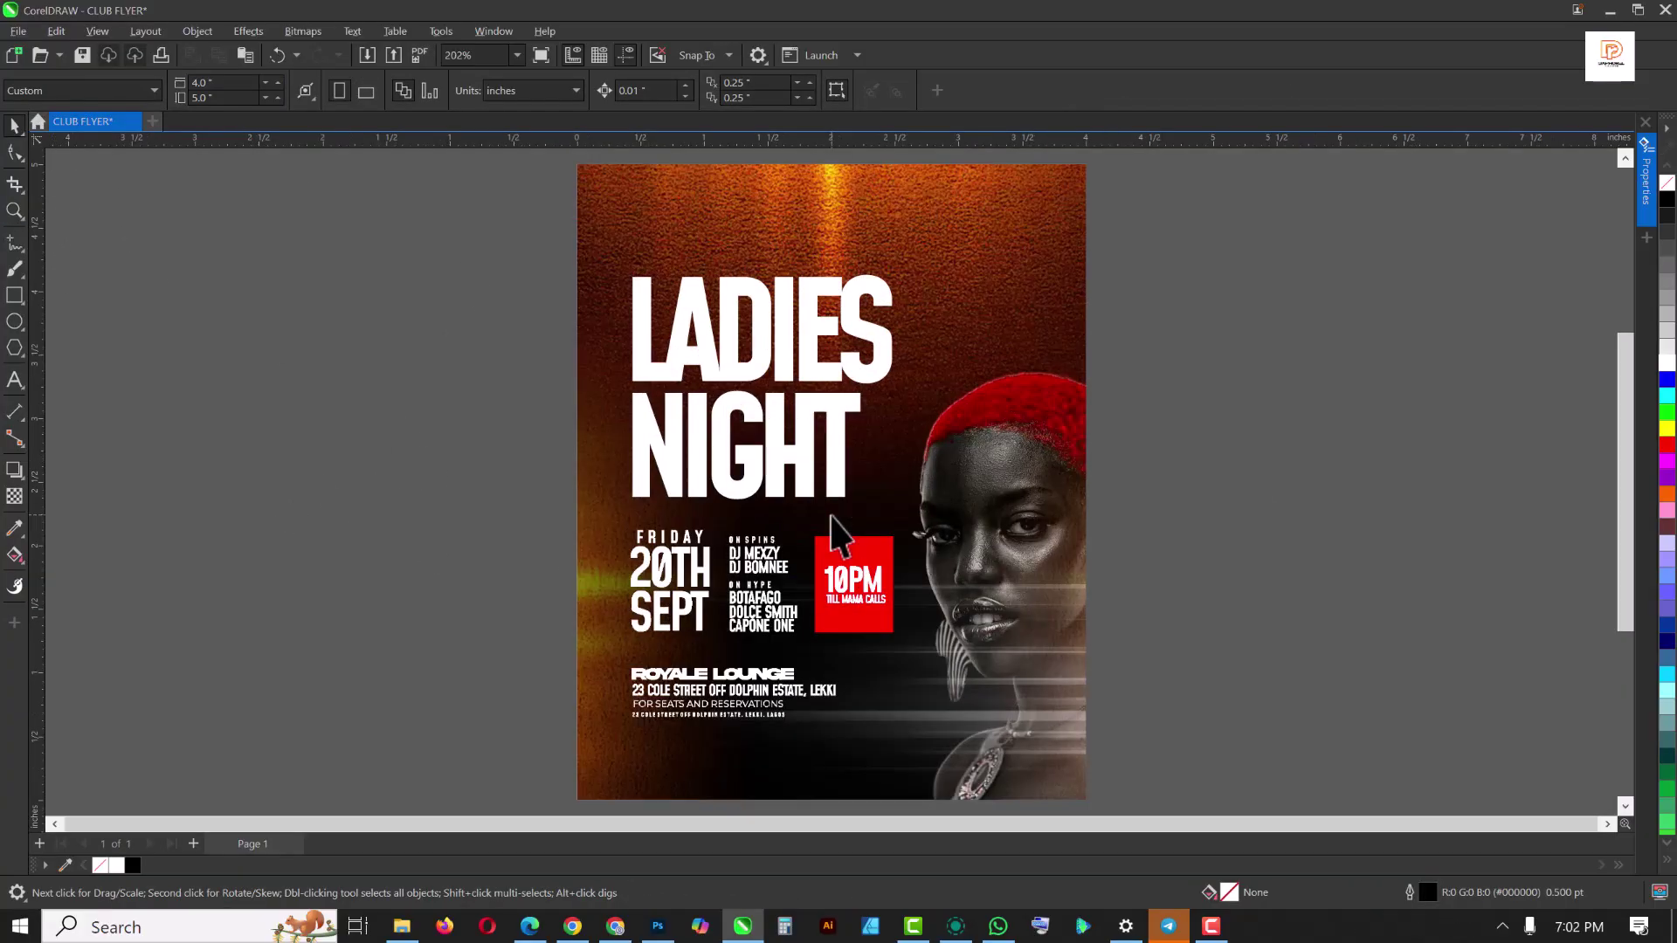
left_click(975, 447)
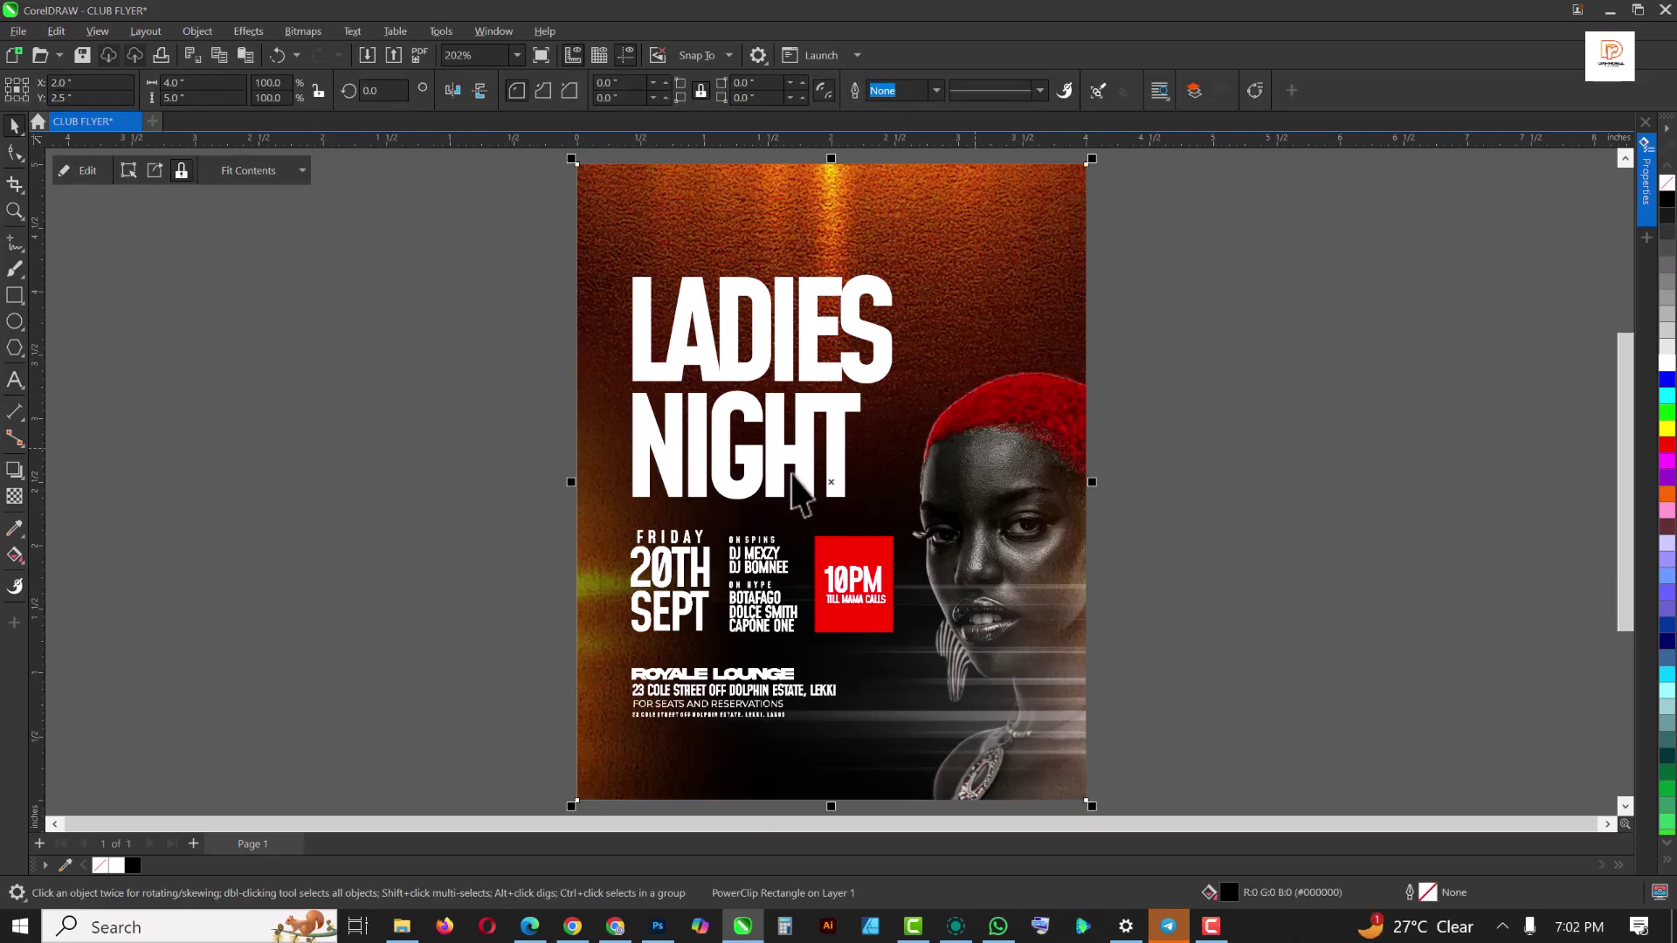
left_click(402, 927)
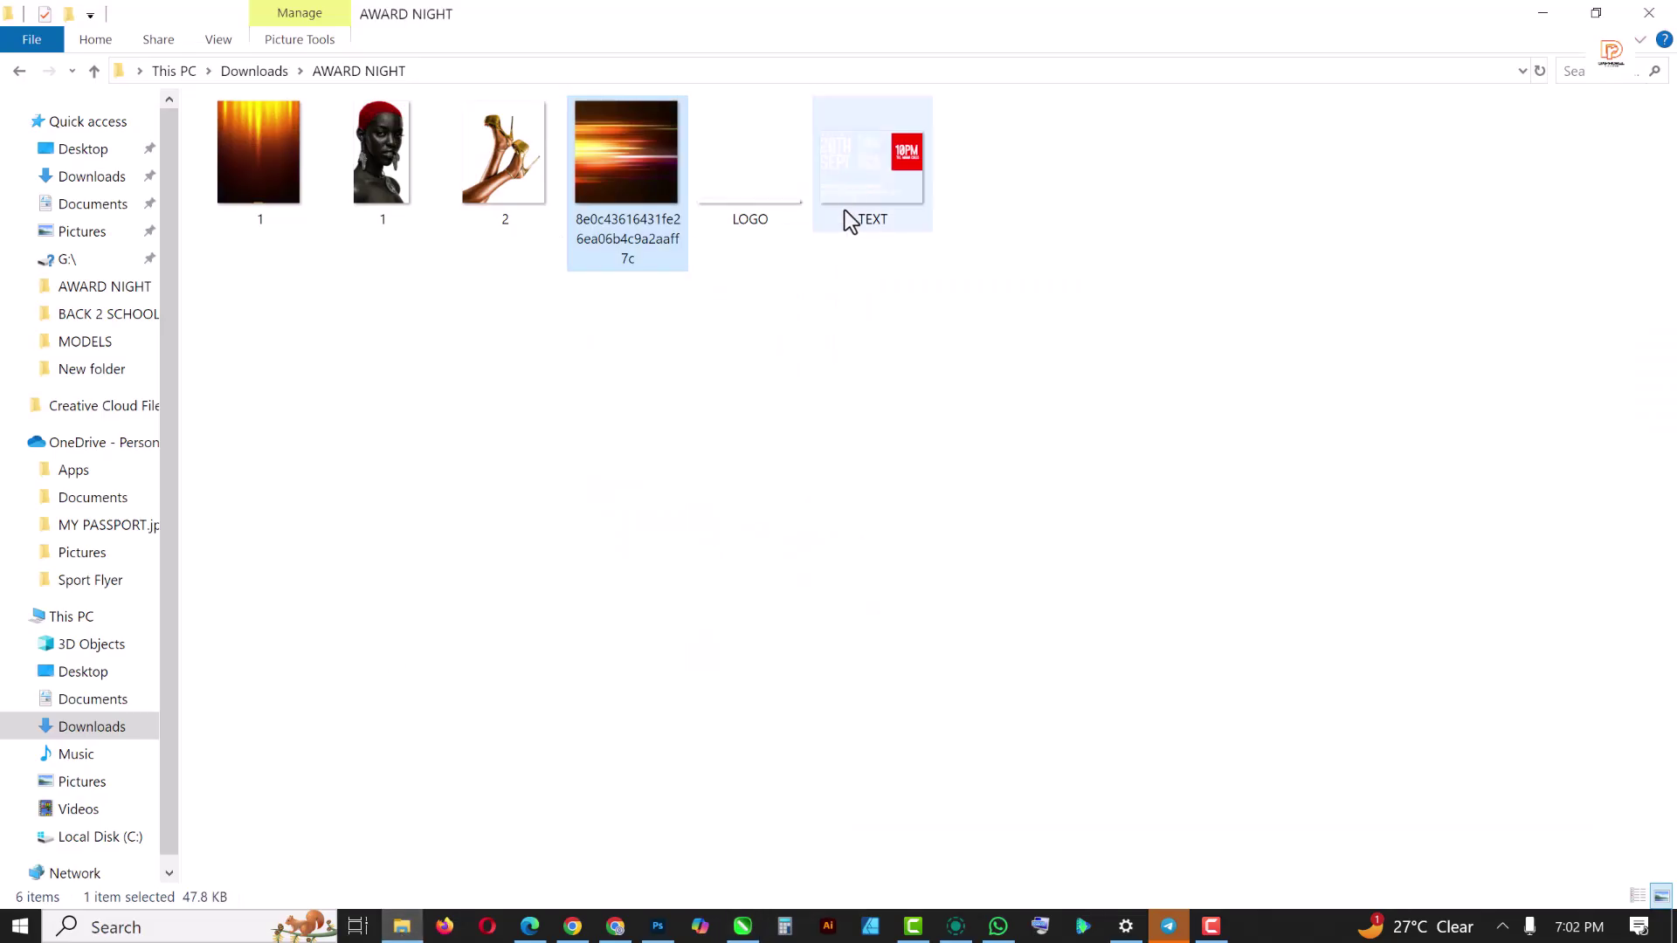
left_click(732, 182)
left_click_drag(736, 197, 704, 252)
left_click(1396, 274)
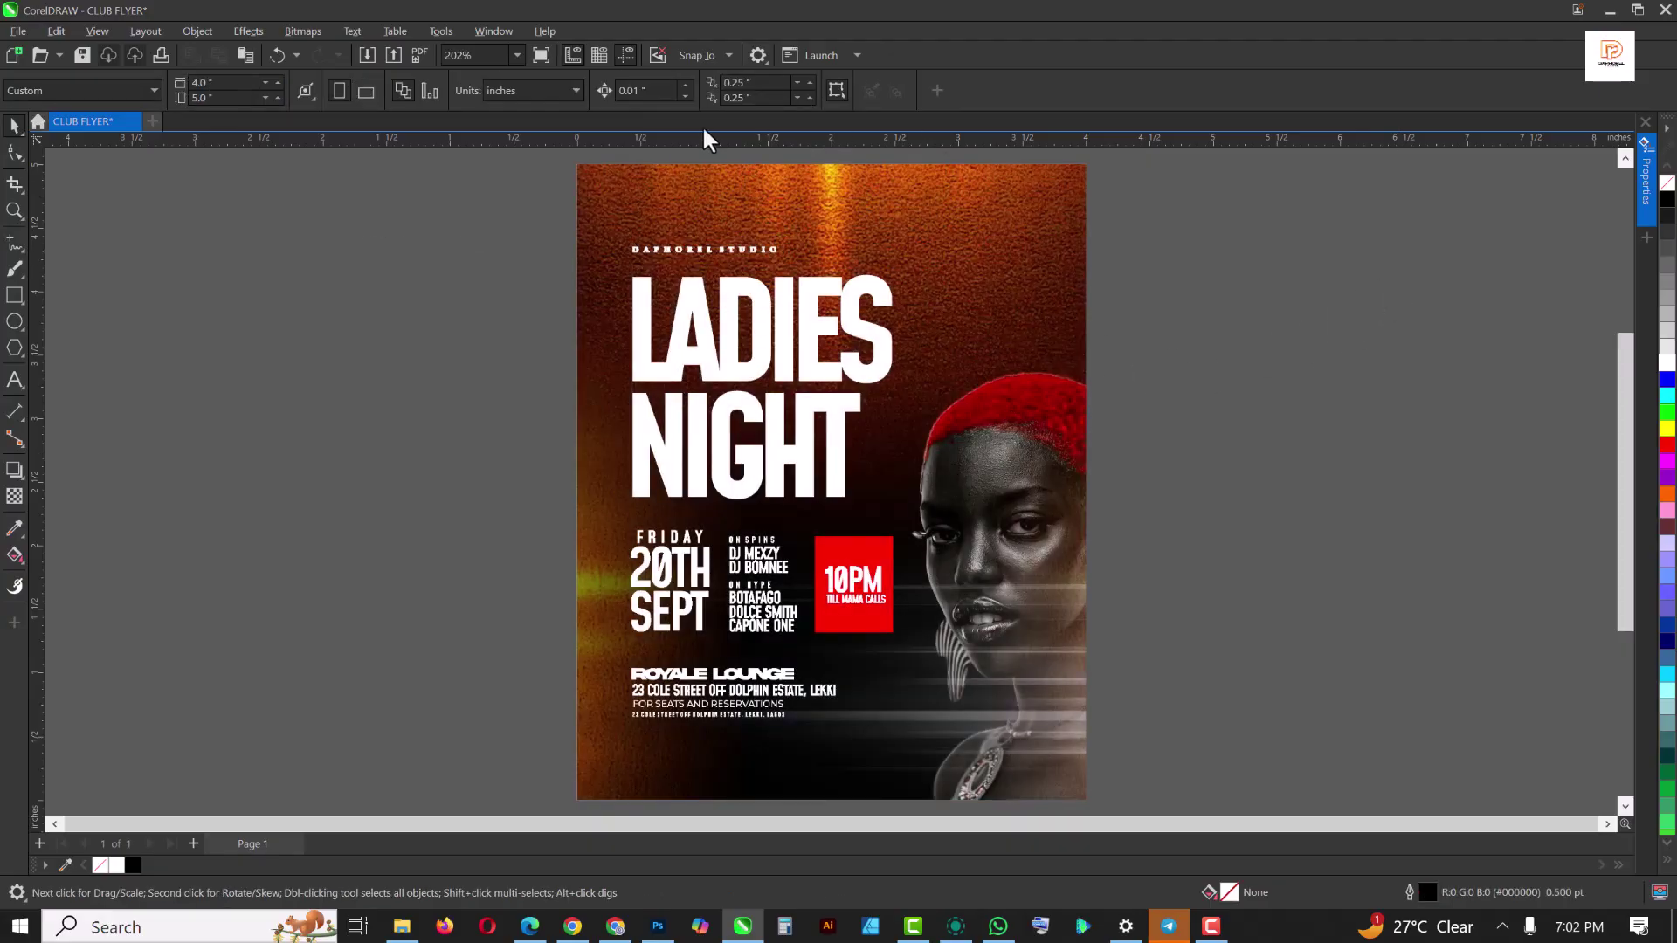